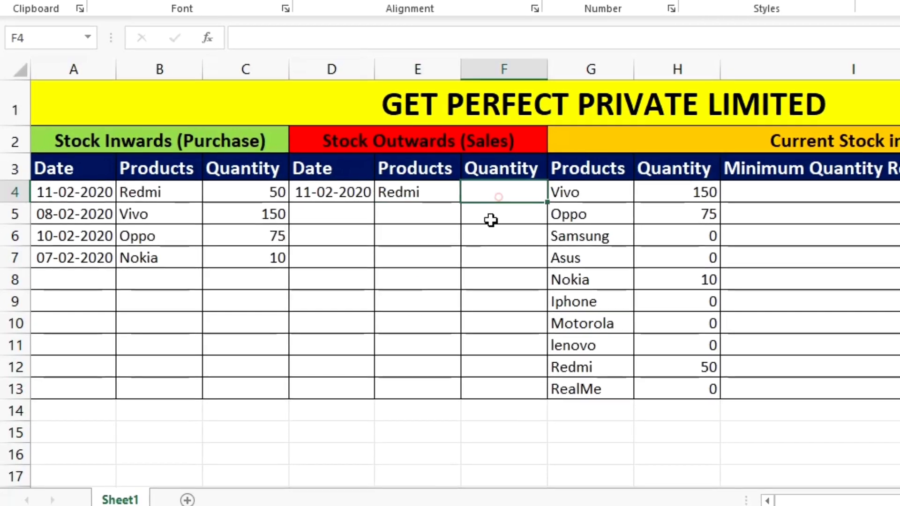
- Enter 25 as Redmi's sold quantity and confirm Redmi's current stock now shows 25
text(25)
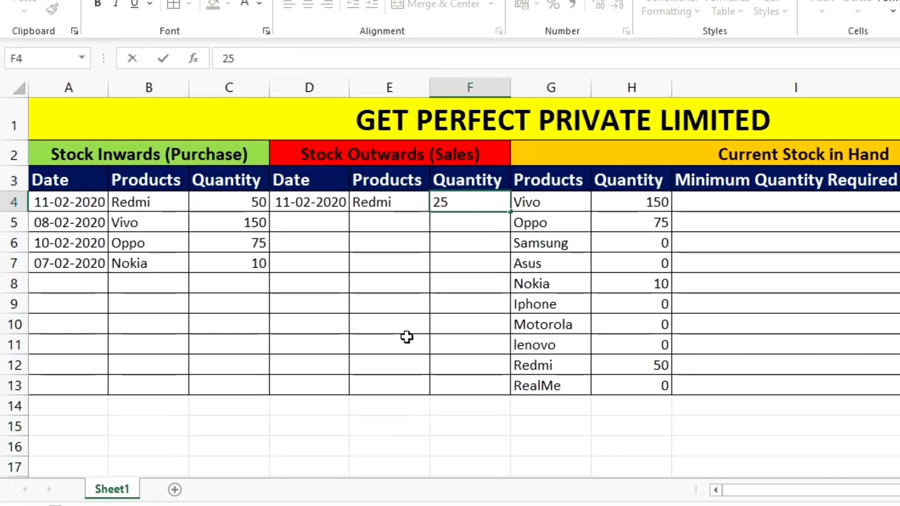
click(656, 364)
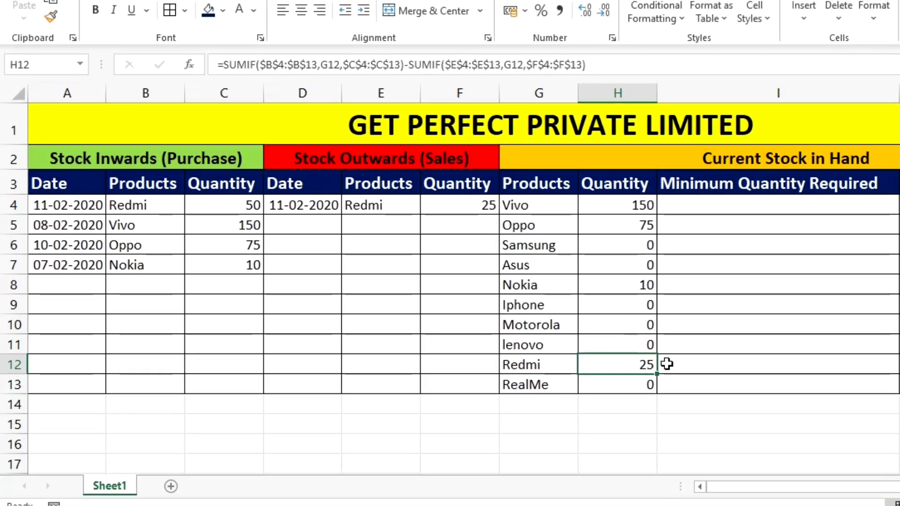
click(239, 207)
click(447, 206)
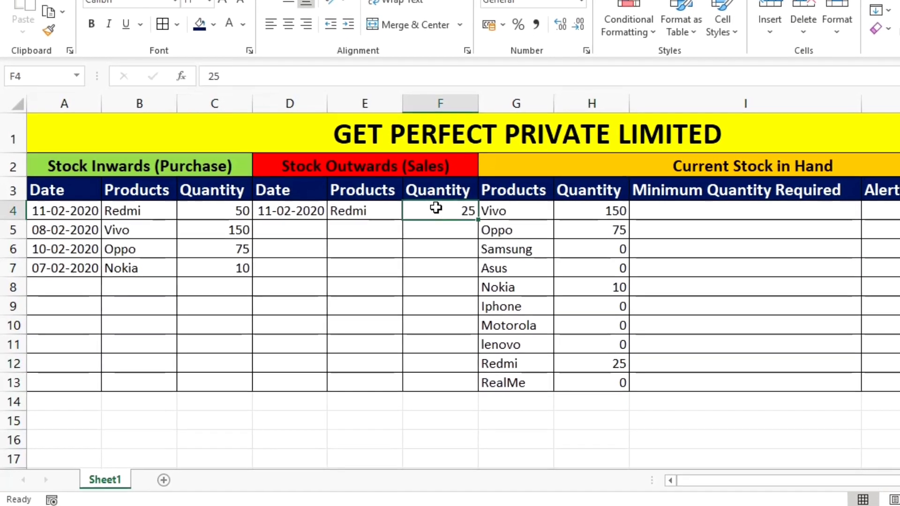
click(600, 364)
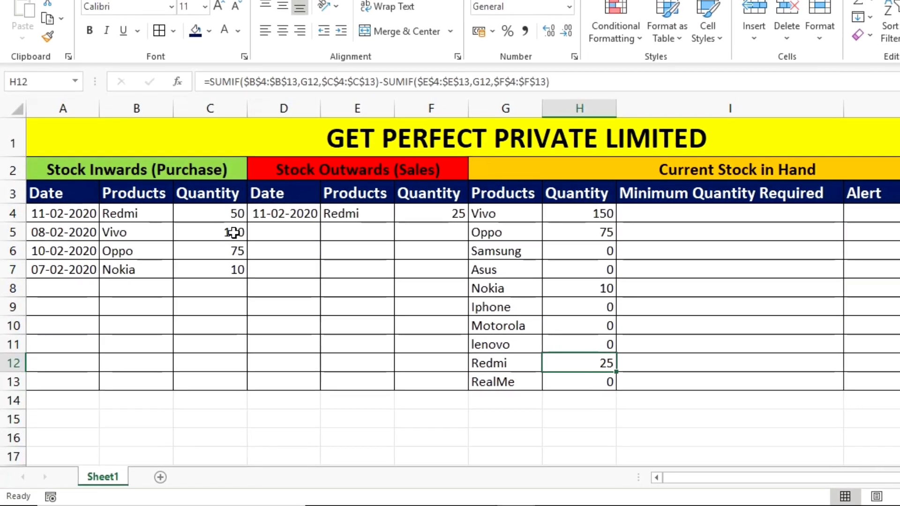
click(233, 233)
- Add a new sale row reusing date 11-02-2020, with product Vivo and quantity 100
click(300, 232)
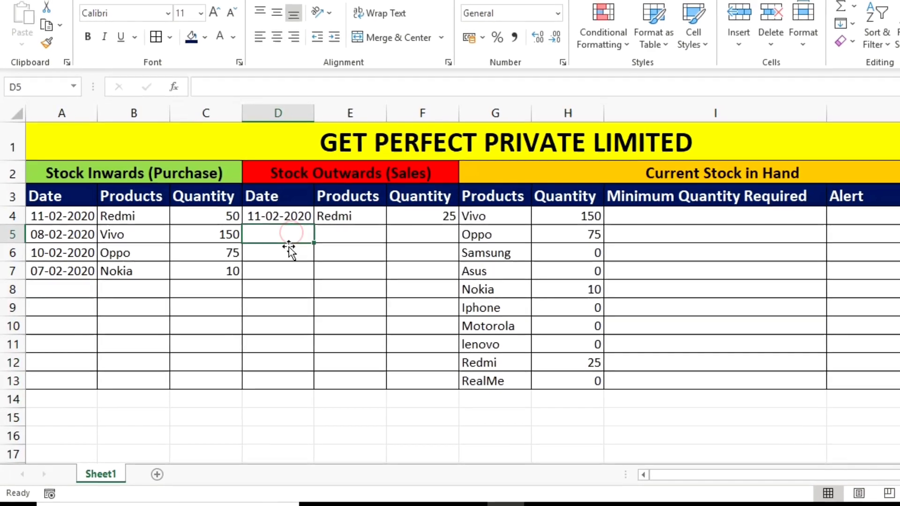
click(282, 219)
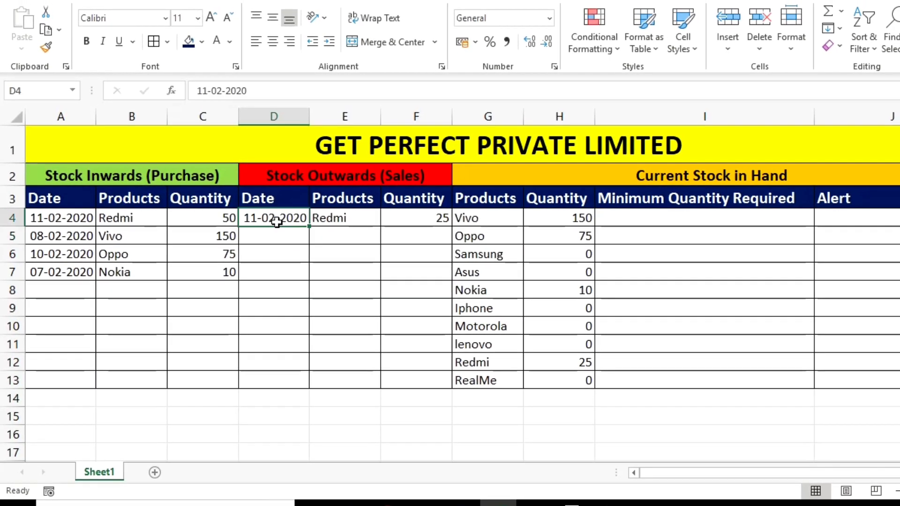
key(ctrl+c)
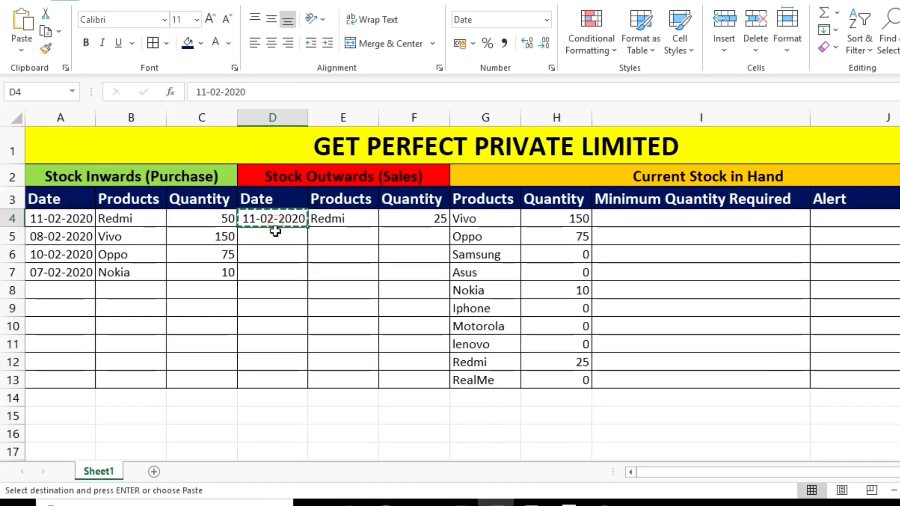
click(274, 234)
key(ctrl+v)
click(343, 236)
click(377, 240)
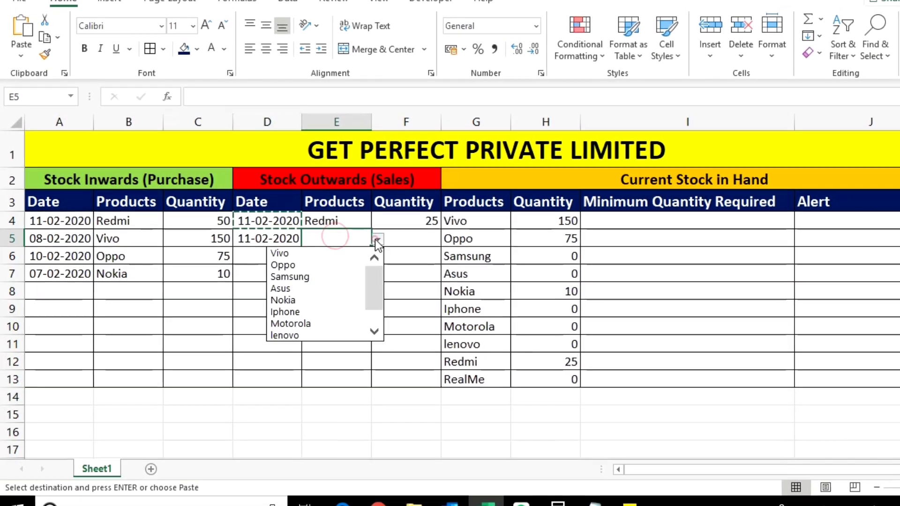
click(327, 254)
click(383, 239)
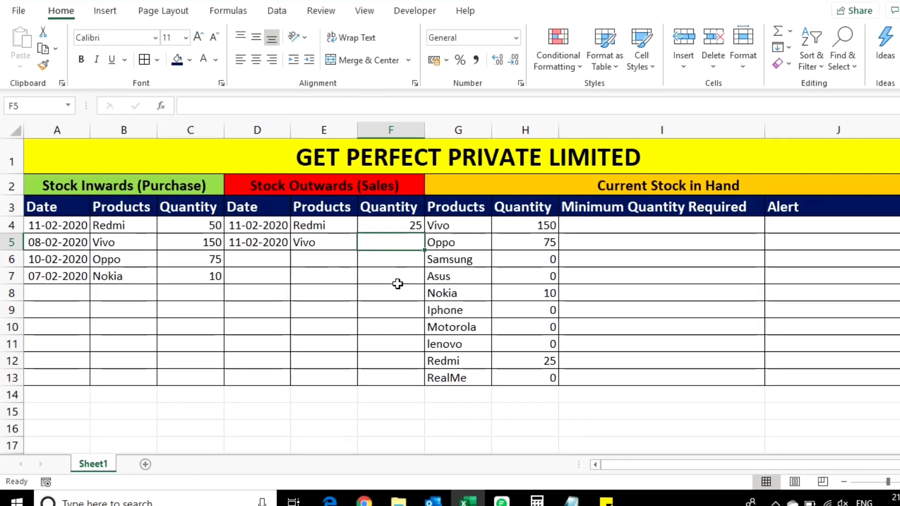
text(100)
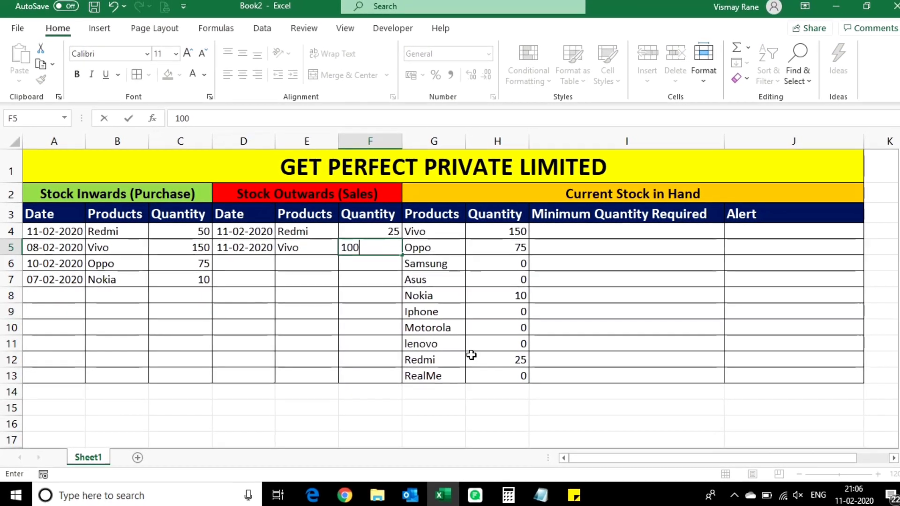
key(Return)
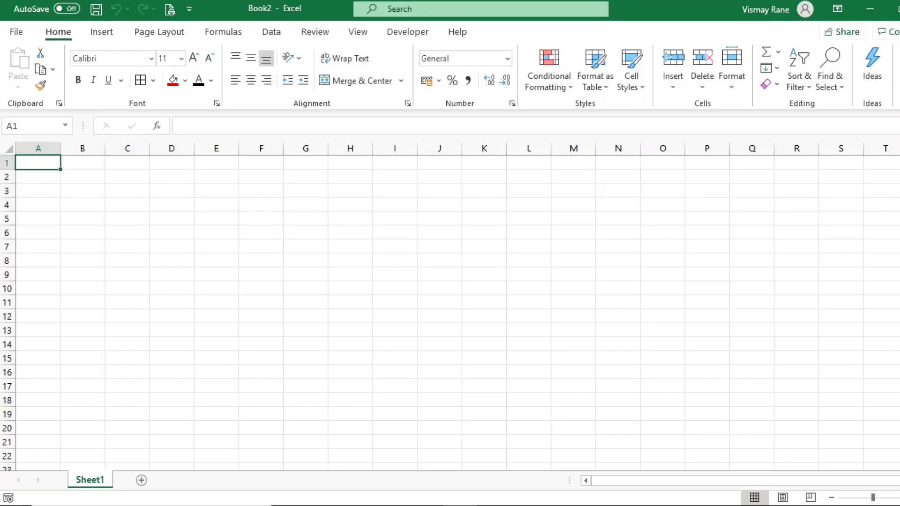
- Select cell A2 on the empty Sheet1 of Book2
click(51, 181)
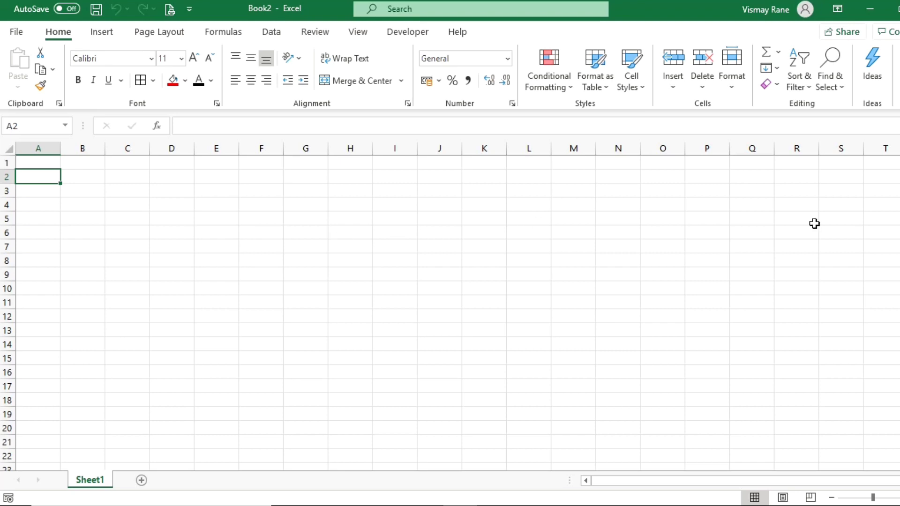
- Enter the headings Date, Products and Amount in A2:C2
text(Date)
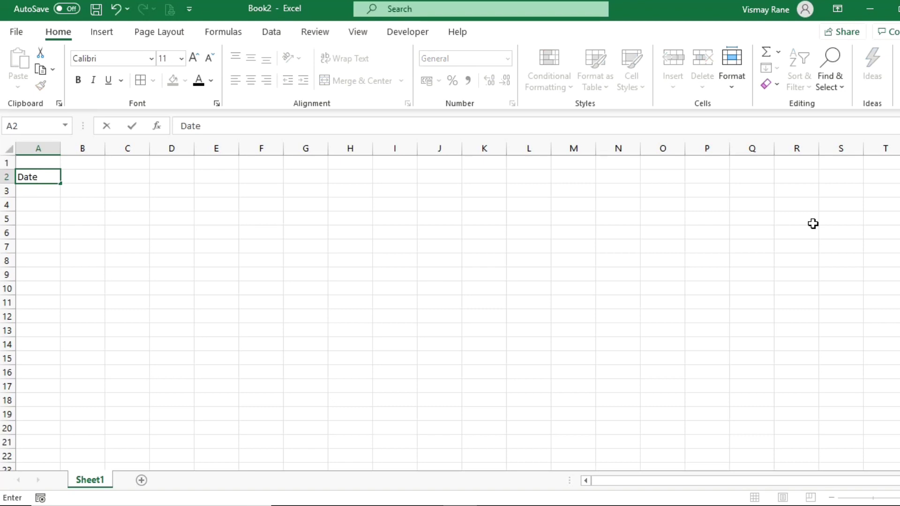
key(Tab)
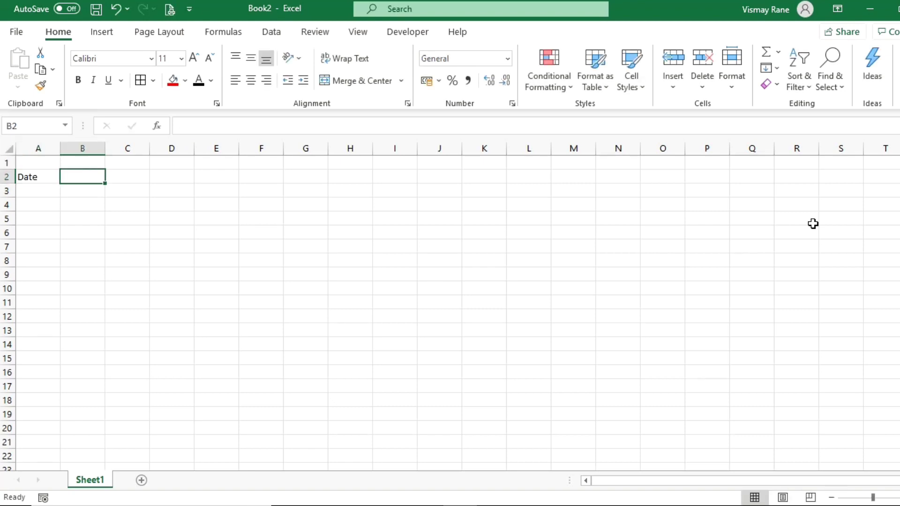
text(Prod)
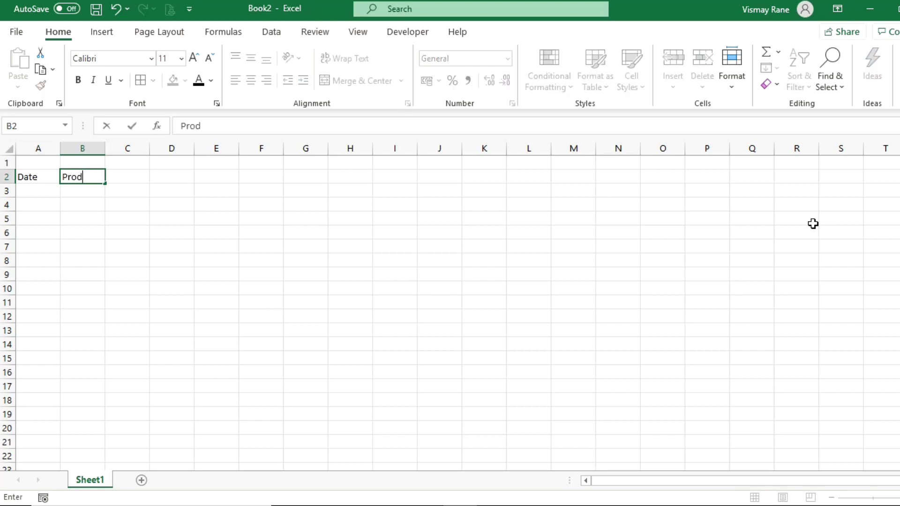
text(ucts)
key(Return)
key(Up)
key(Right)
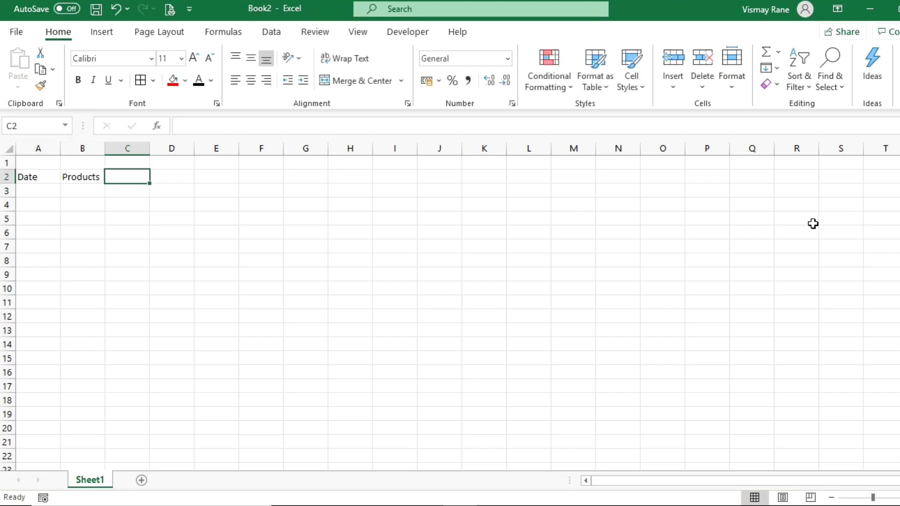
text(Amount)
key(Return)
- Type the section title 'Stock Inwards' in A1
key(Up)
key(Left)
key(Left)
key(Up)
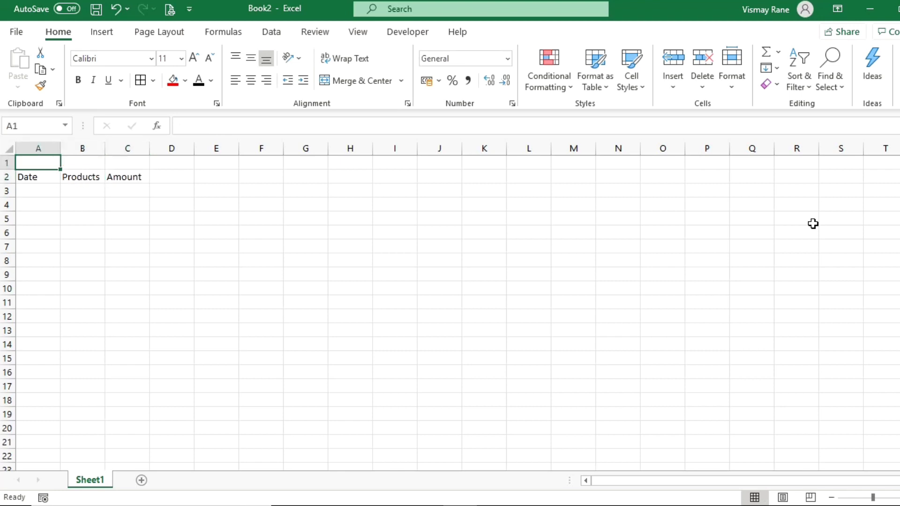
text(St)
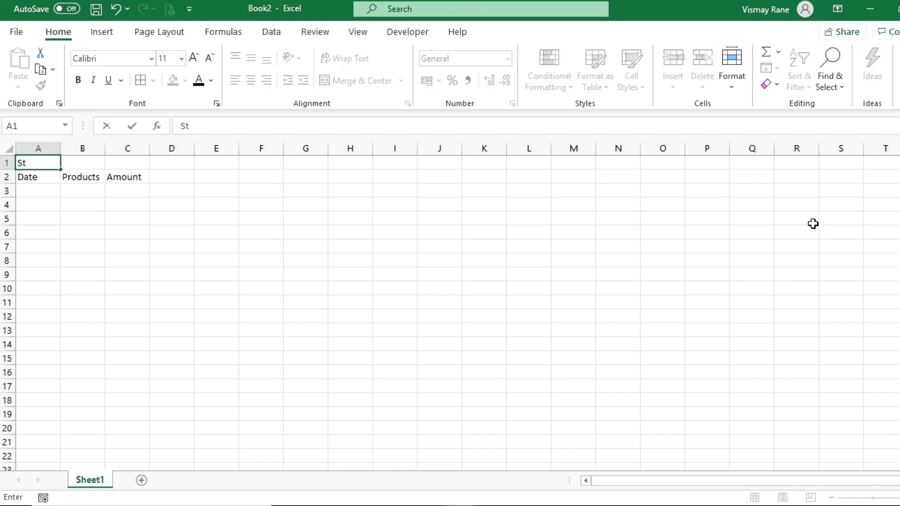
text(ock Inwards)
key(ctrl+Return)
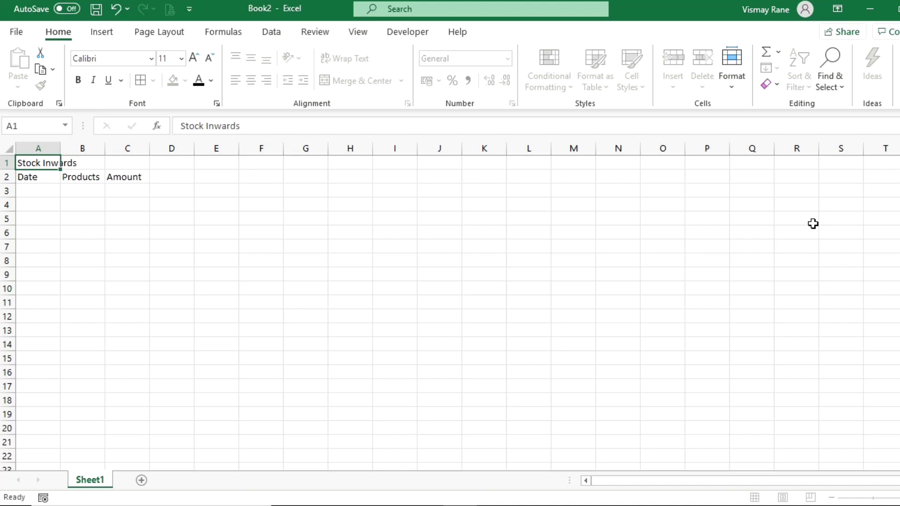
- Type the section title 'Stock Outwards (Sales)' in D1
key(Down)
key(Up)
key(Down)
key(Right)
key(Right)
key(Right)
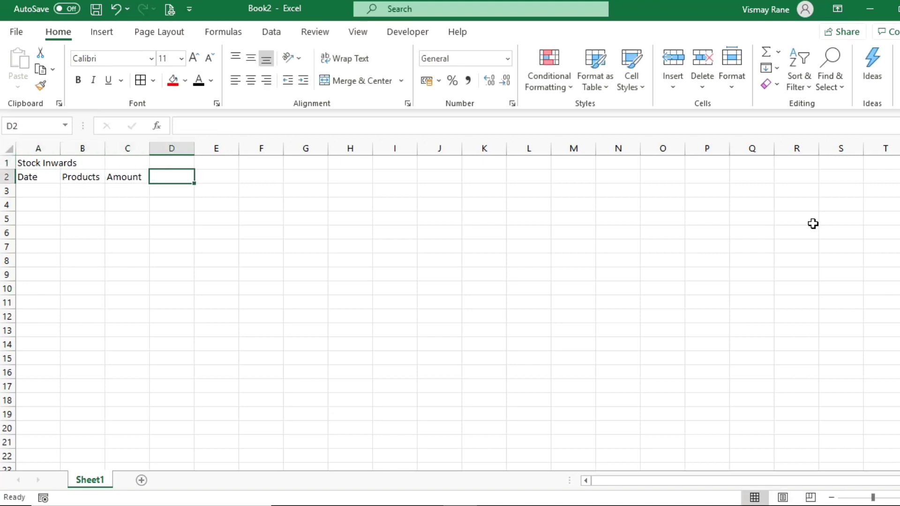
key(Up)
text(Stoc)
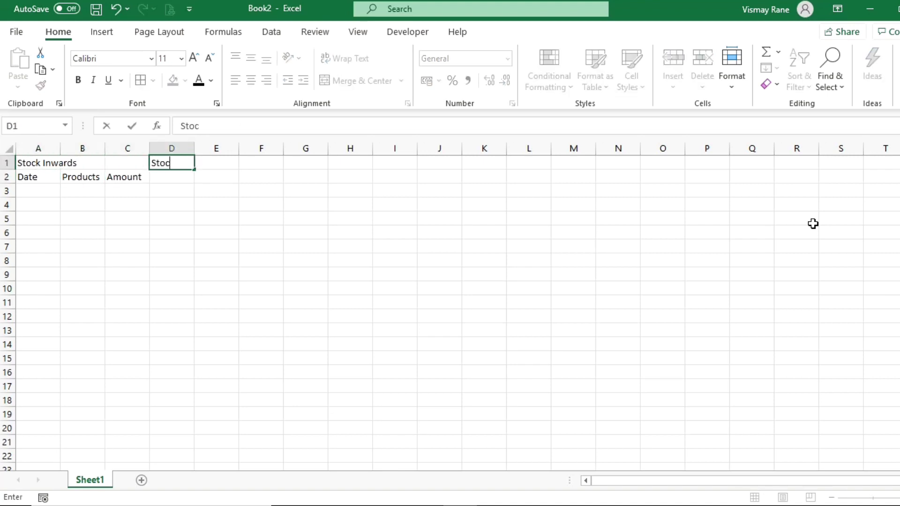
text(j)
key(BackSpace)
text(k O)
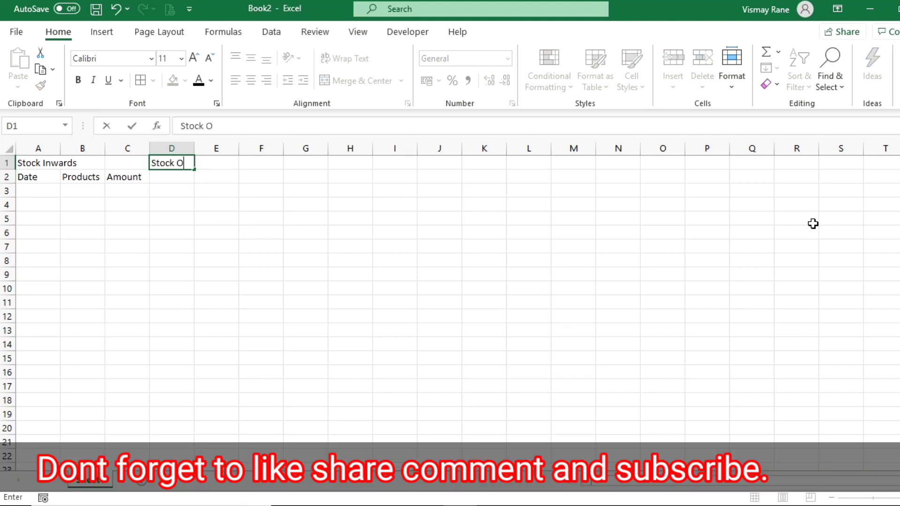
text(utward)
text(s (Sales)
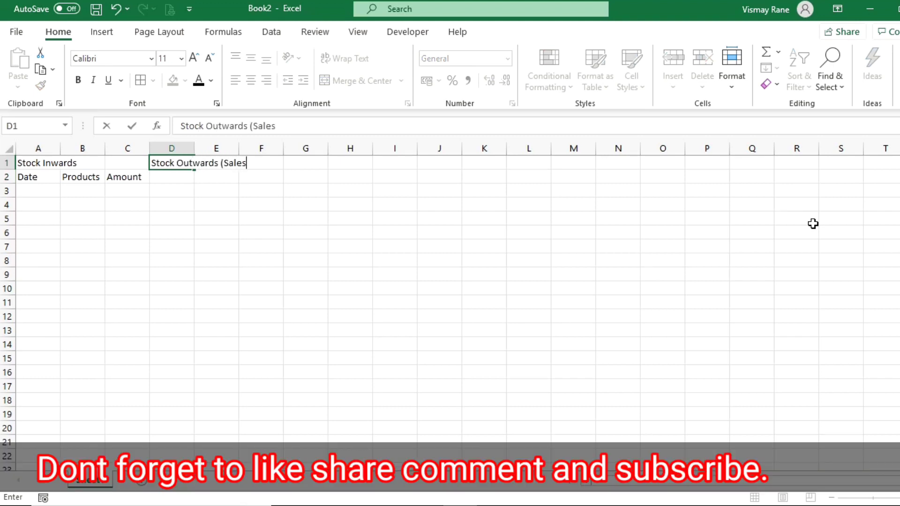
text())
key(Return)
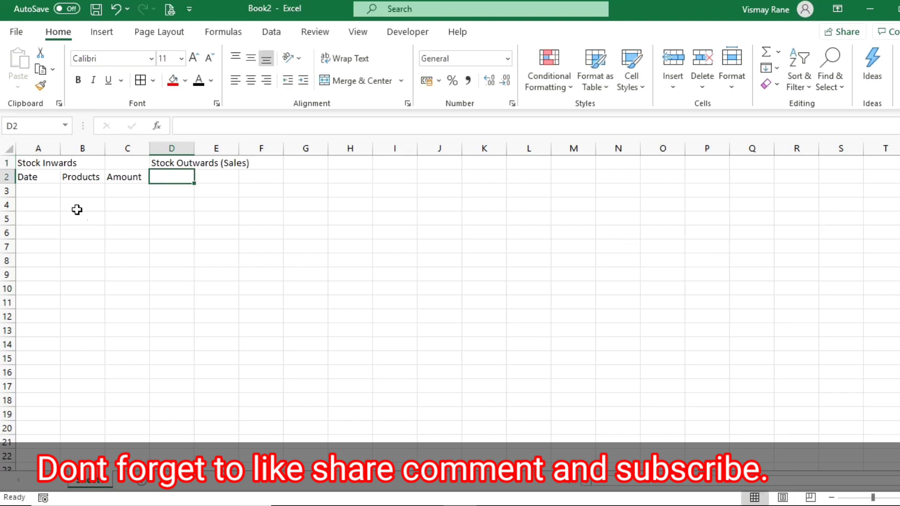
- Change the A1 title to 'Stock Inwards (Purchase)'
click(54, 167)
click(298, 121)
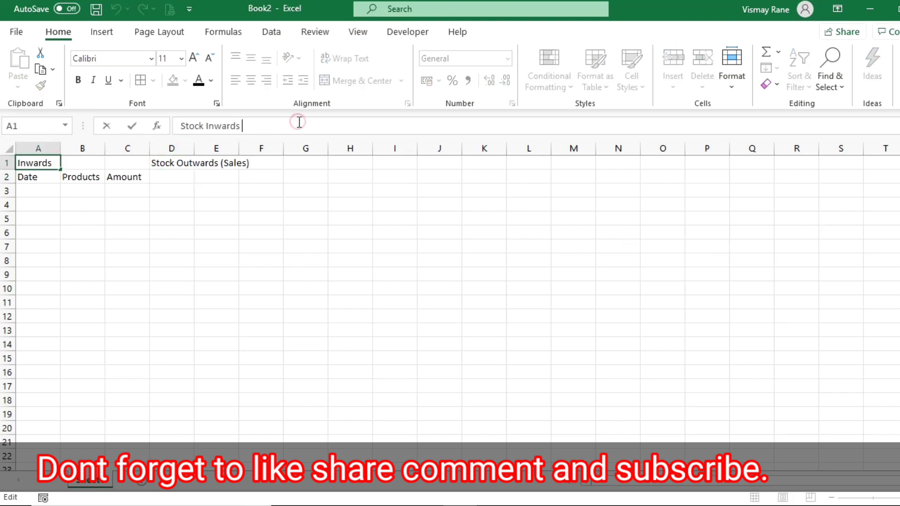
text((Pur)
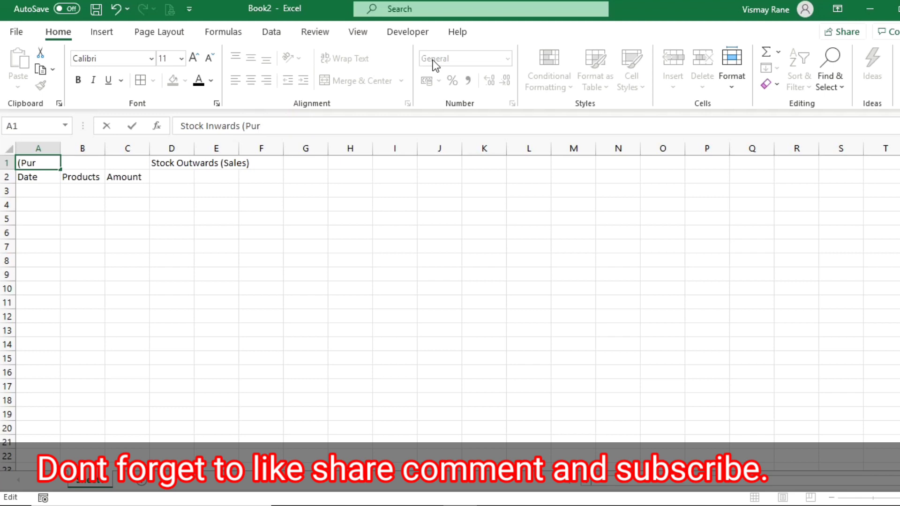
text(chase))
key(Return)
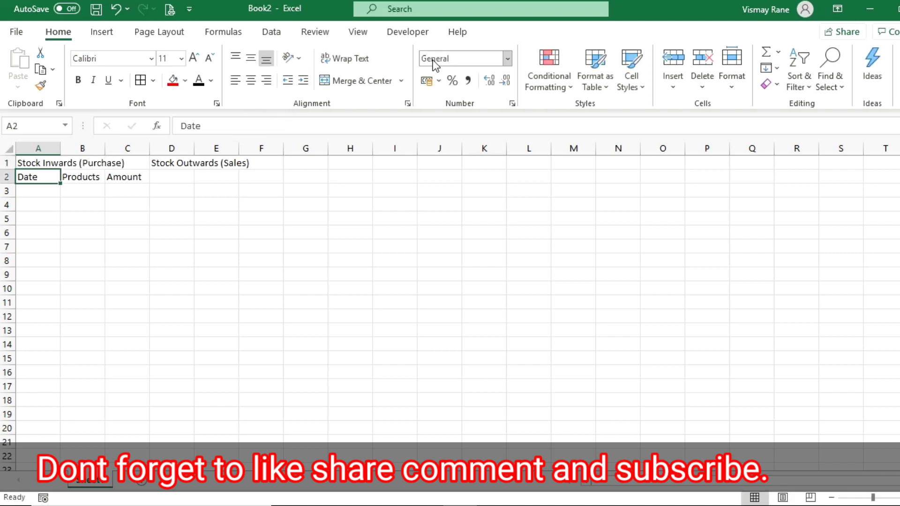
- Copy the Date, Products and Amount headings into D2:F2
drag(40, 178, 117, 176)
key(ctrl+c)
click(160, 175)
key(ctrl+v)
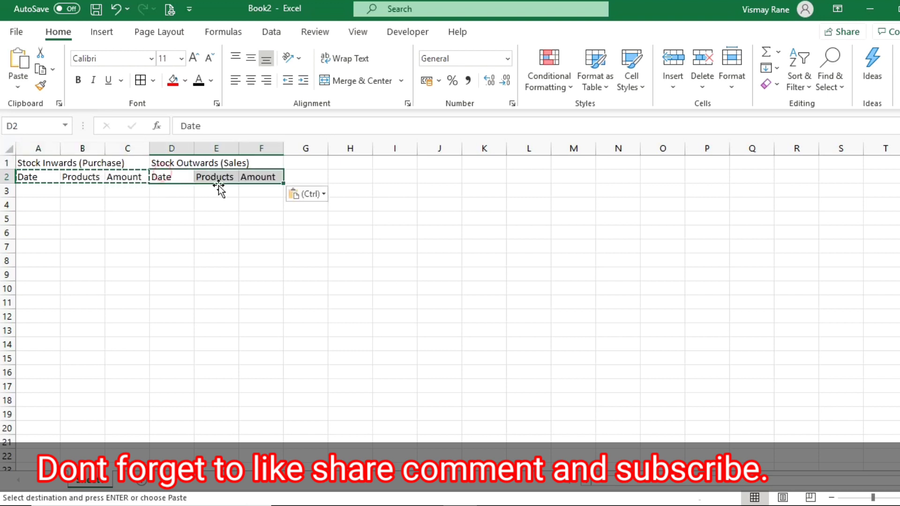
key(Escape)
- Enter the section title 'Current Stock in Hand' in G1
click(318, 170)
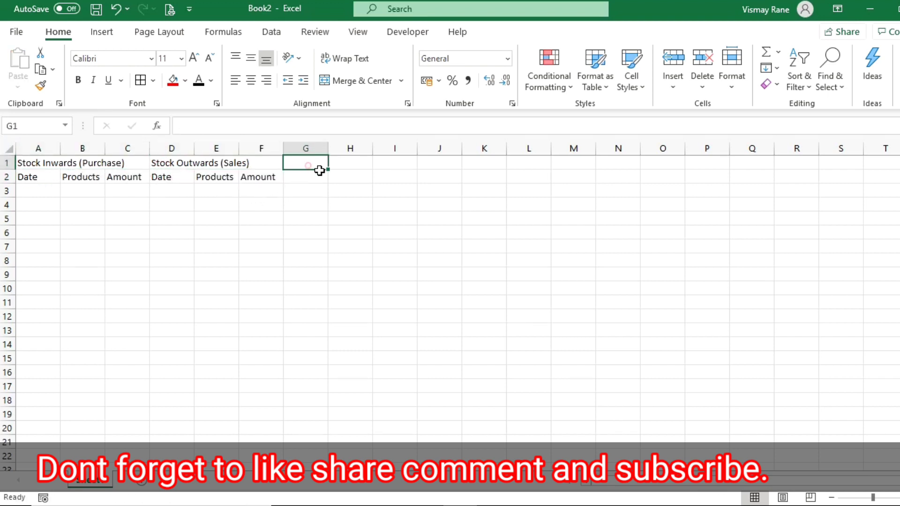
text(Cu)
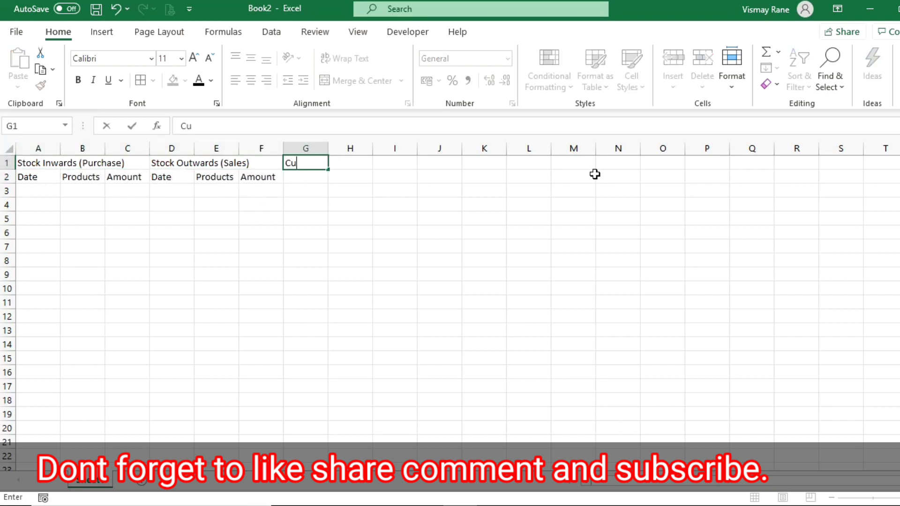
text(rrent St)
text(oc)
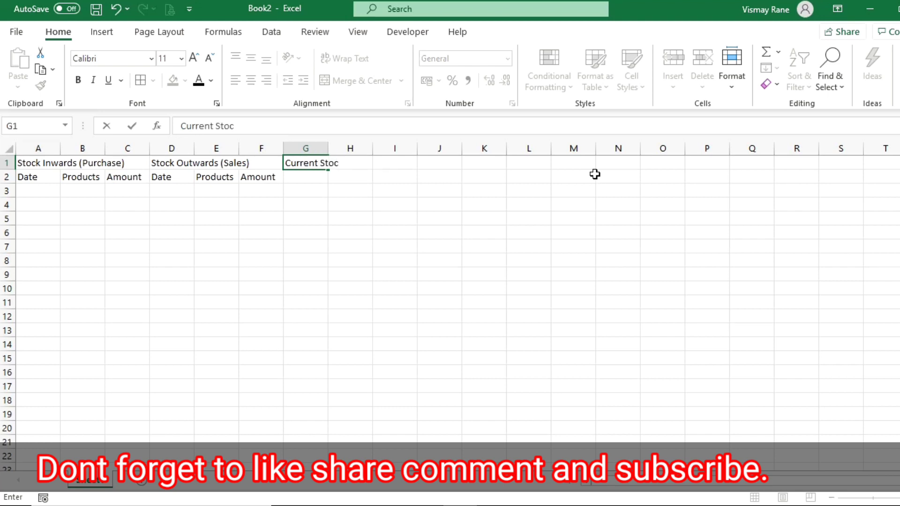
text(k in Hand)
key(Return)
key(Up)
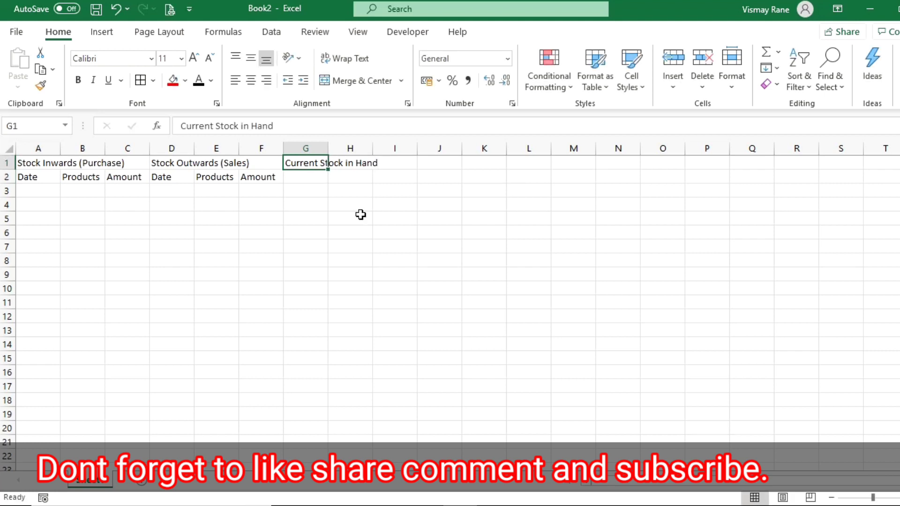
drag(173, 178, 255, 177)
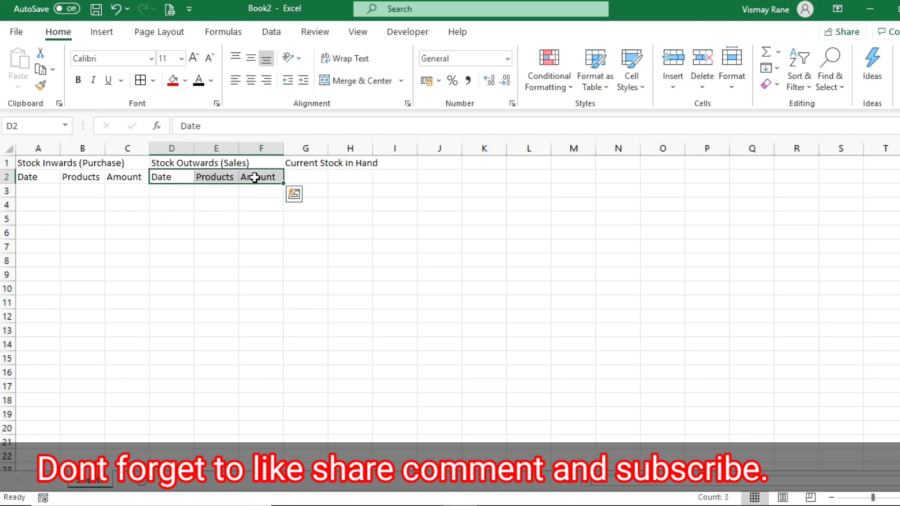
- Copy the Products header into G2
click(301, 177)
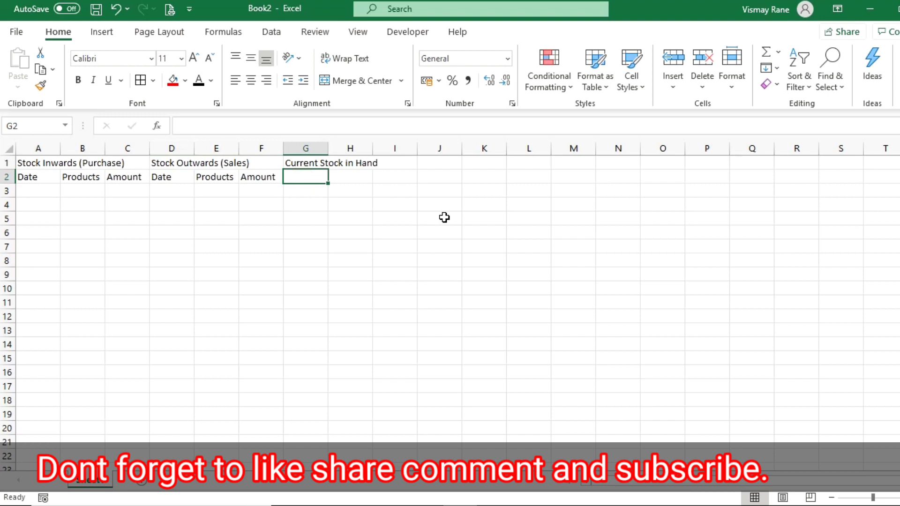
key(Left)
key(ctrl+c)
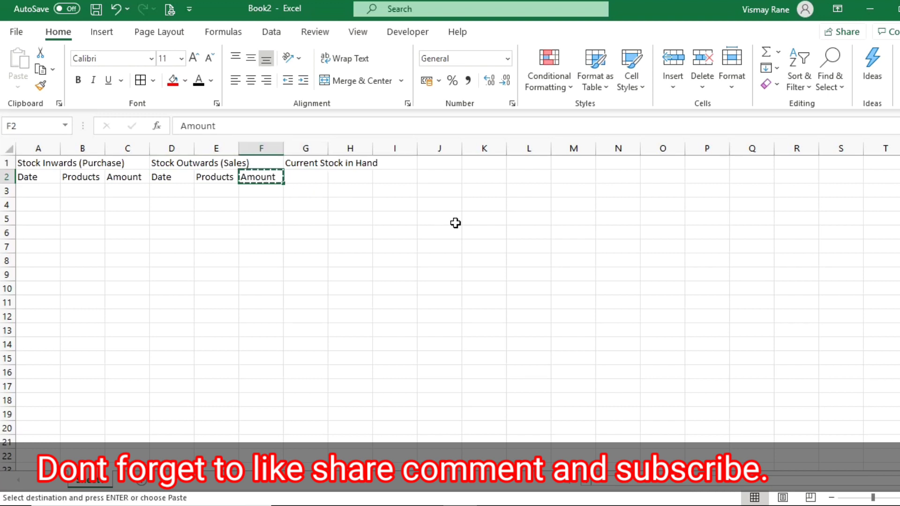
key(Left)
key(ctrl+c)
key(Right)
key(Right)
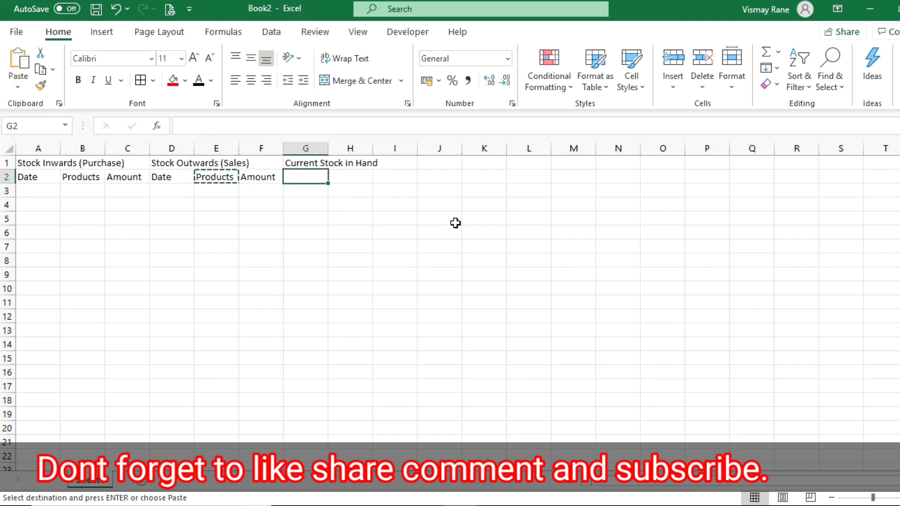
key(ctrl+v)
key(Escape)
- Replace the Amount header with Quantity in C2 and F2
key(Left)
key(Left)
key(Left)
key(Left)
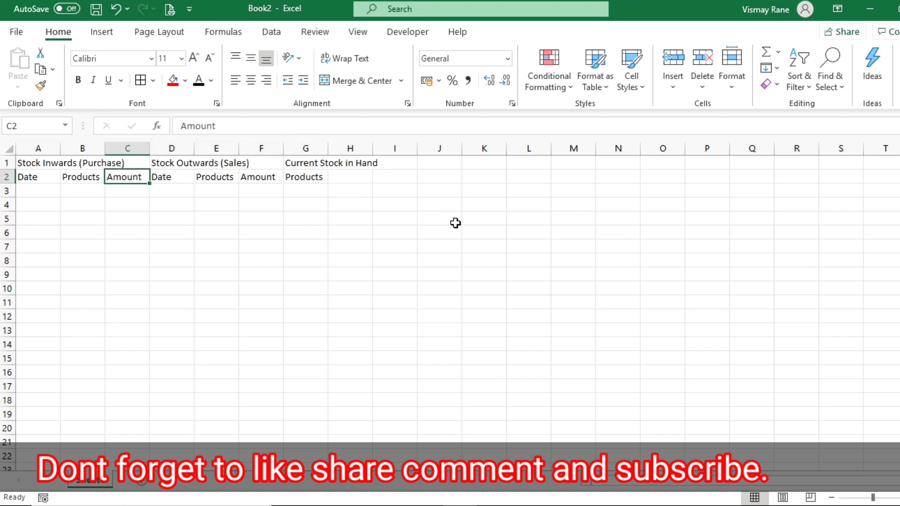
text(Quan)
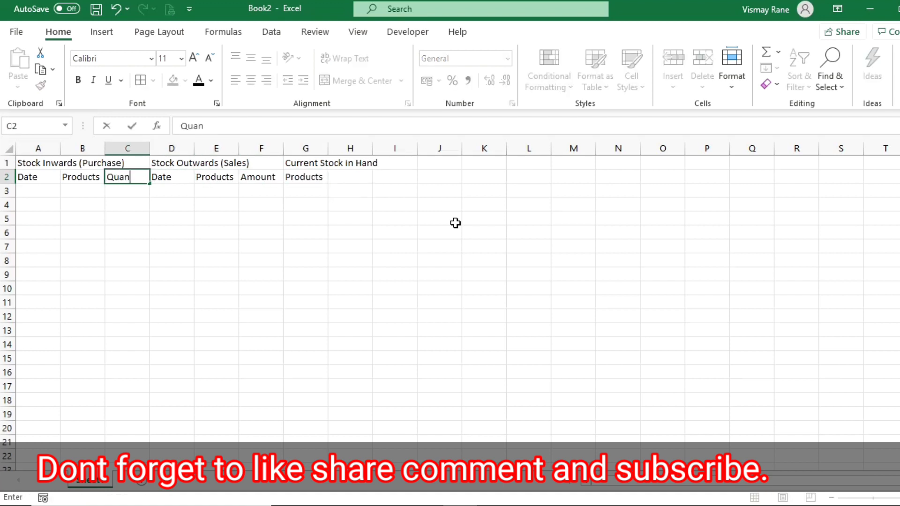
text(tity)
key(Return)
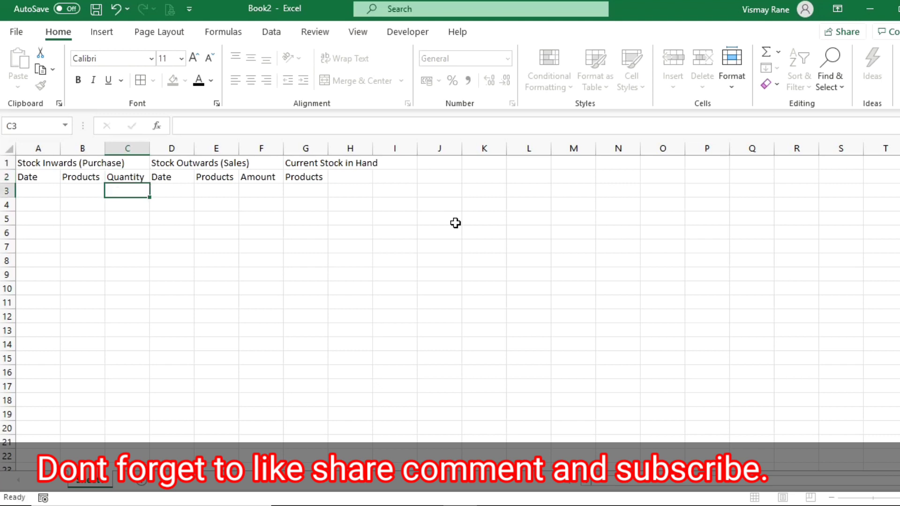
key(Up)
key(ctrl+c)
key(Right)
key(Right)
- Copy the Quantity header into H2 as well
key(Right)
key(ctrl+v)
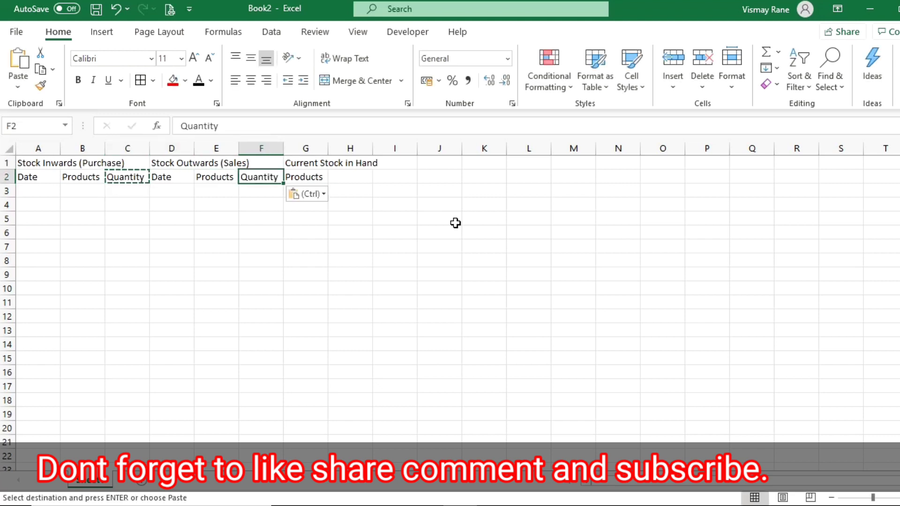
key(Escape)
key(Right)
key(Right)
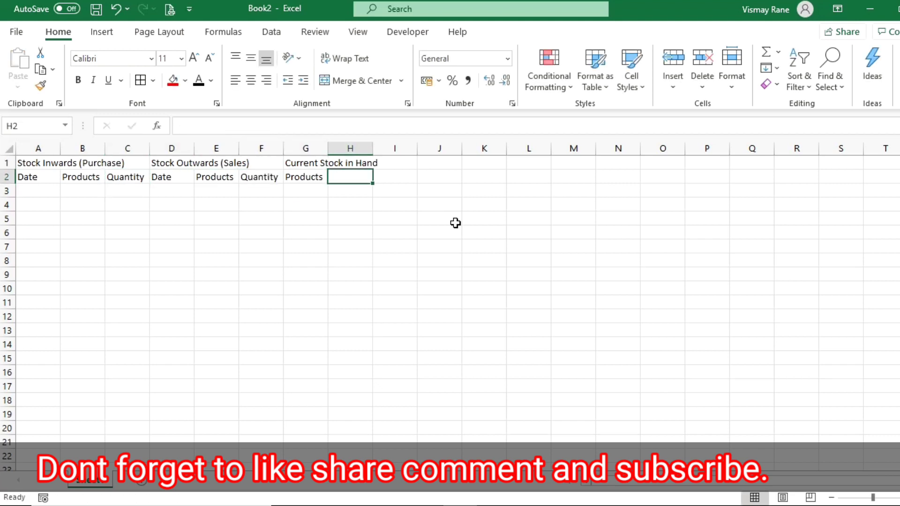
key(Left)
key(Left)
key(ctrl+c)
key(Right)
key(Right)
key(ctrl+v)
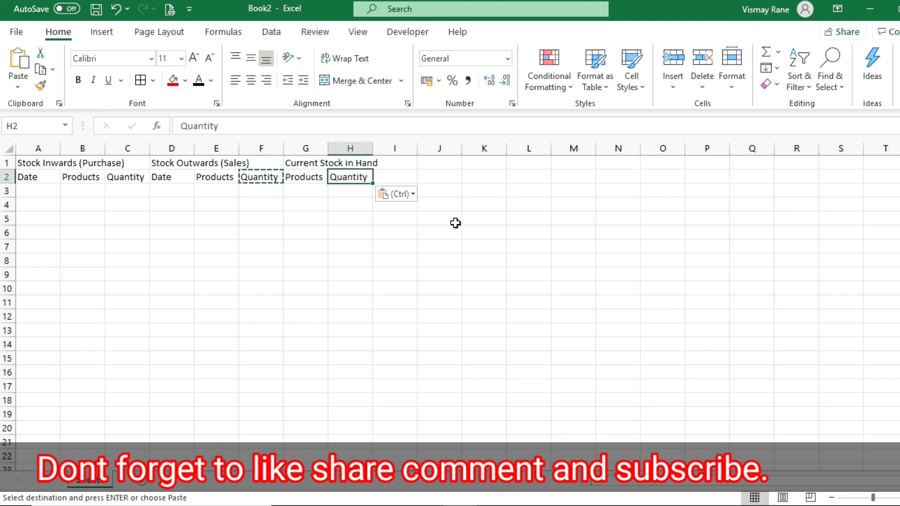
key(Escape)
key(Right)
- Add the headers 'Minimum Quantity Required' in I2 and 'Alert' in J2
text(M)
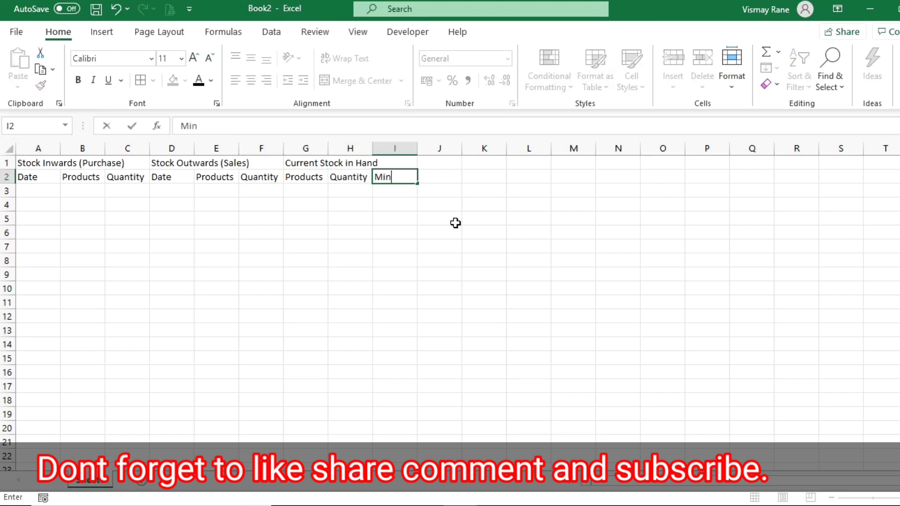
text(inimum)
text( Quant)
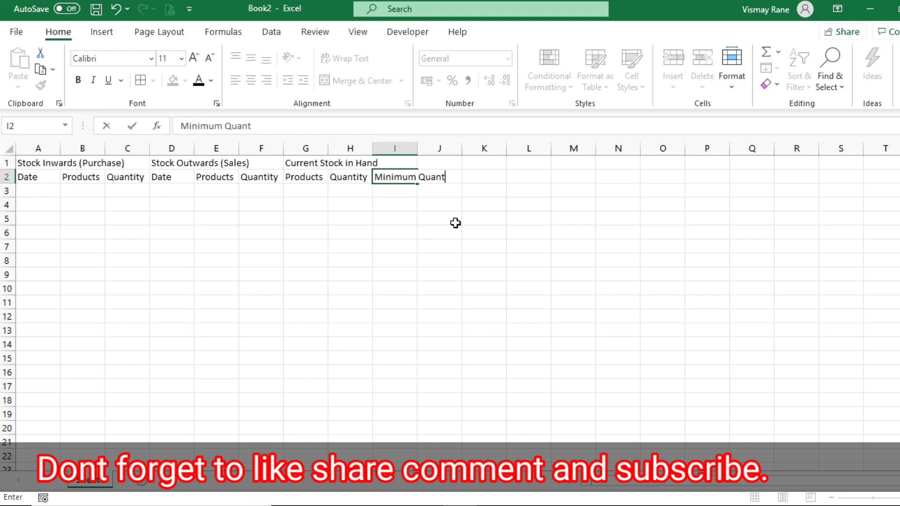
text(ity re)
text(quire)
key(BackSpace)
key(BackSpace)
key(BackSpace)
key(BackSpace)
key(BackSpace)
key(BackSpace)
key(BackSpace)
text(Require)
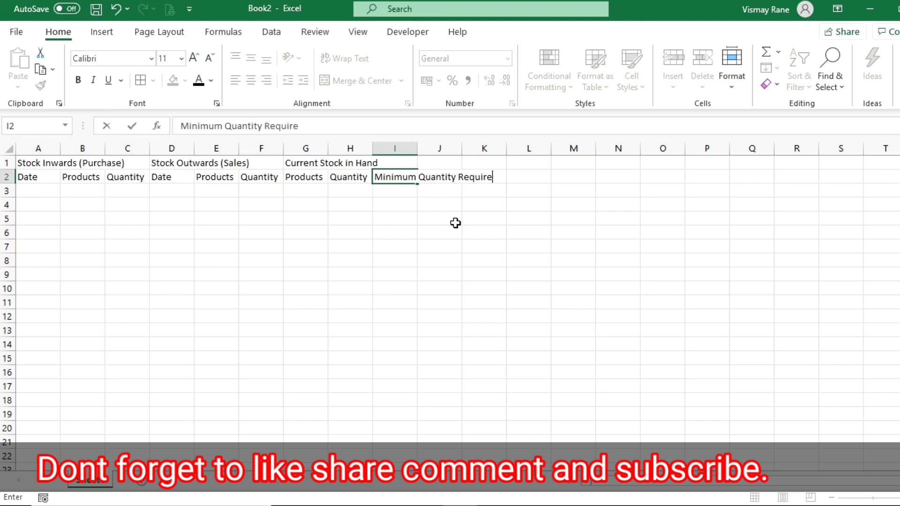
text(d)
key(Return)
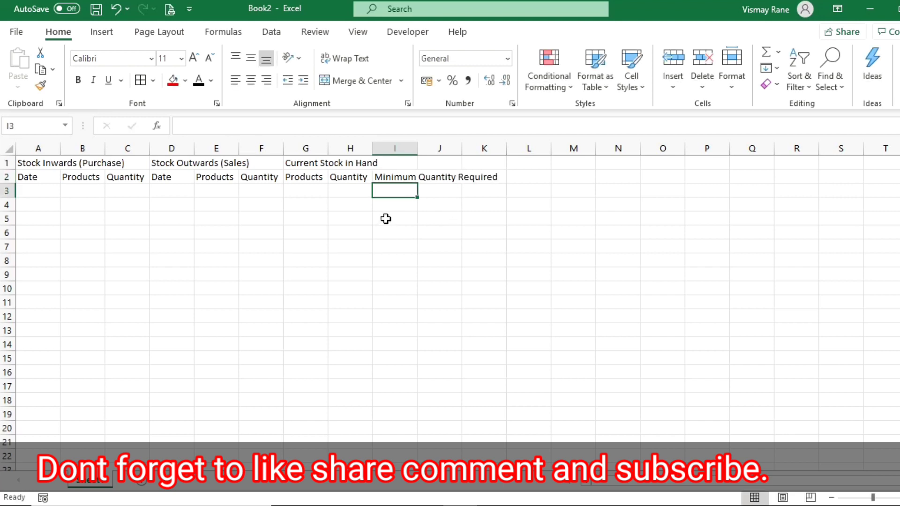
click(426, 179)
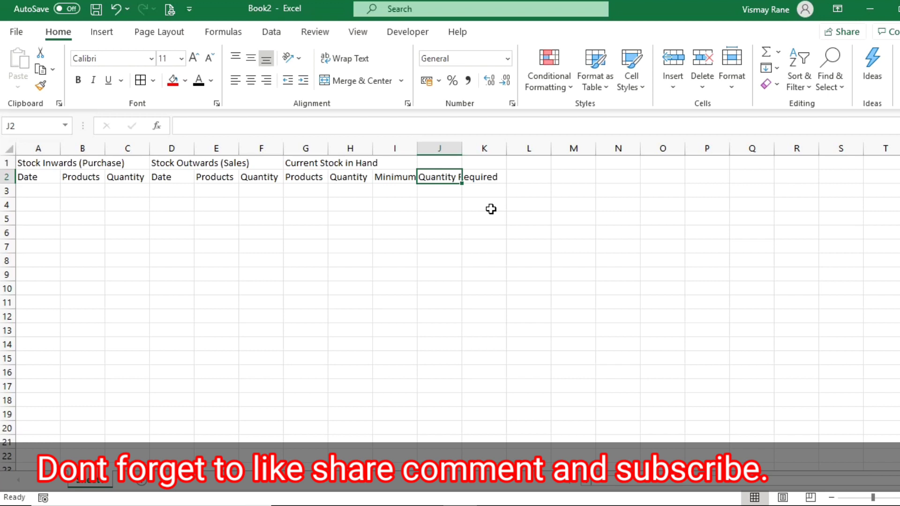
key(Left)
key(Right)
text(Alert)
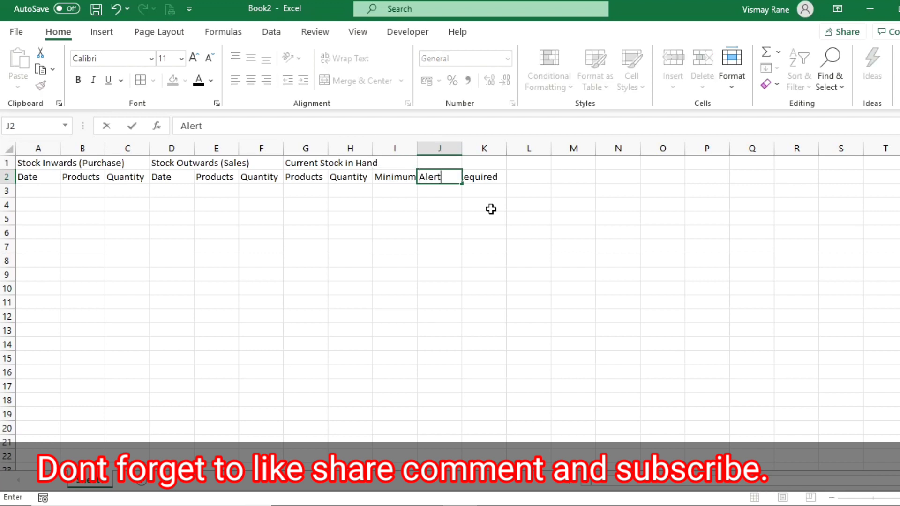
key(Return)
key(Up)
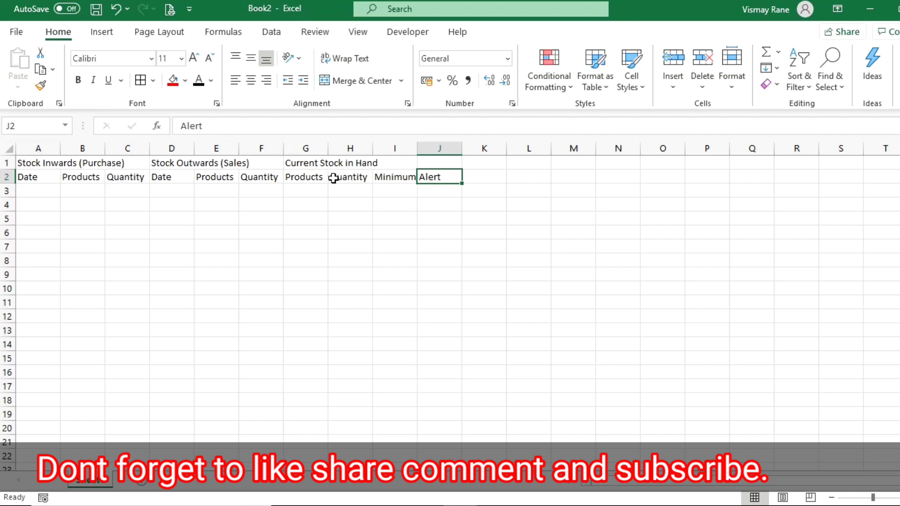
- Apply All Borders to the table area A2:J13
click(36, 165)
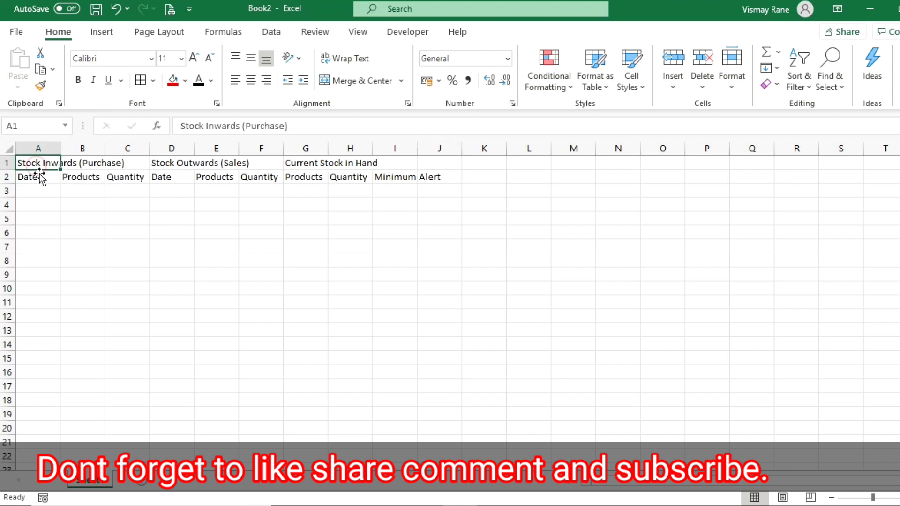
mouse_move(40, 177)
mouse_down()
mouse_move(431, 302)
mouse_move(433, 330)
mouse_up()
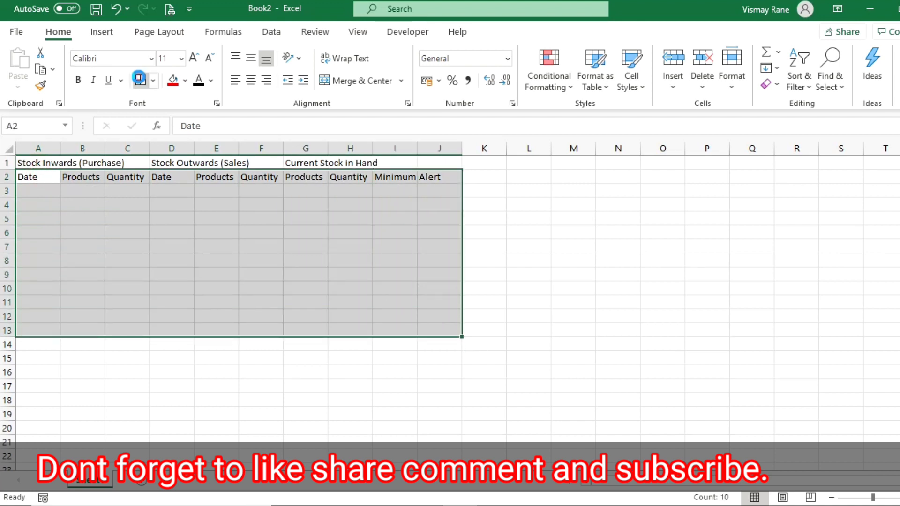
click(139, 78)
- Merge and centre the titles over A1:C1, D1:F1 and G1:J1
click(37, 161)
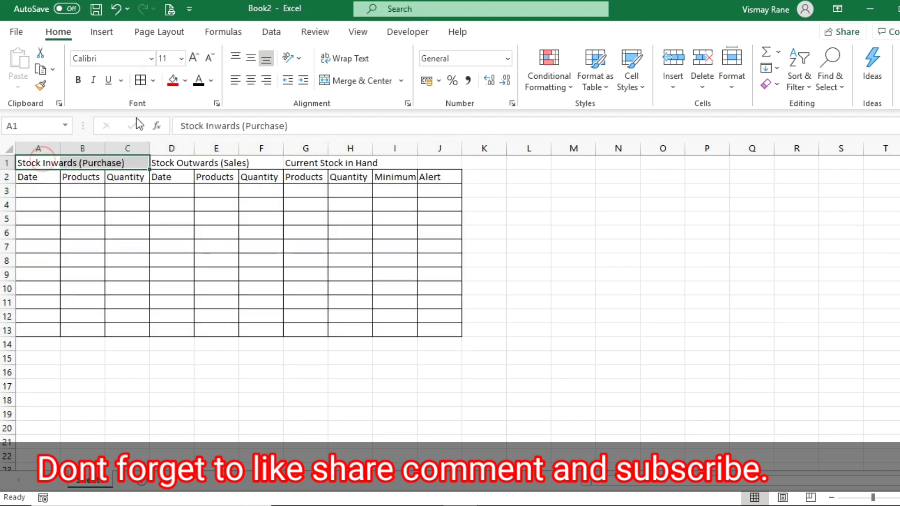
click(361, 76)
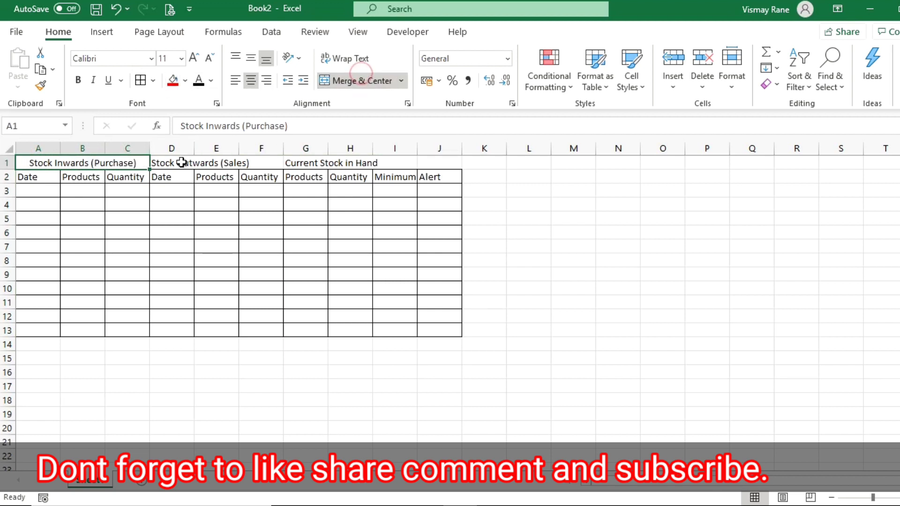
drag(182, 163, 434, 165)
click(343, 85)
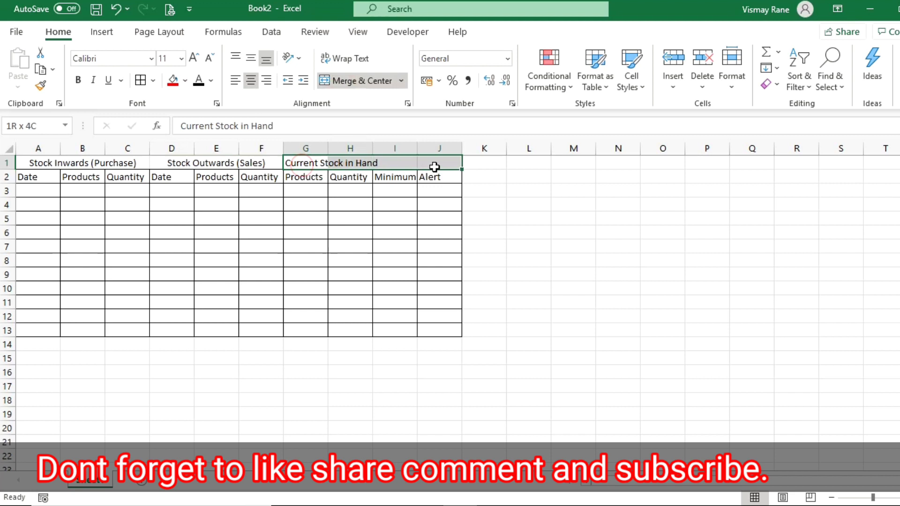
click(365, 84)
key(shift+space)
- Insert a top row with the title GET PERFECT PRIVATE LIMITED merged across A1:J1
key(ctrl+shift+plus)
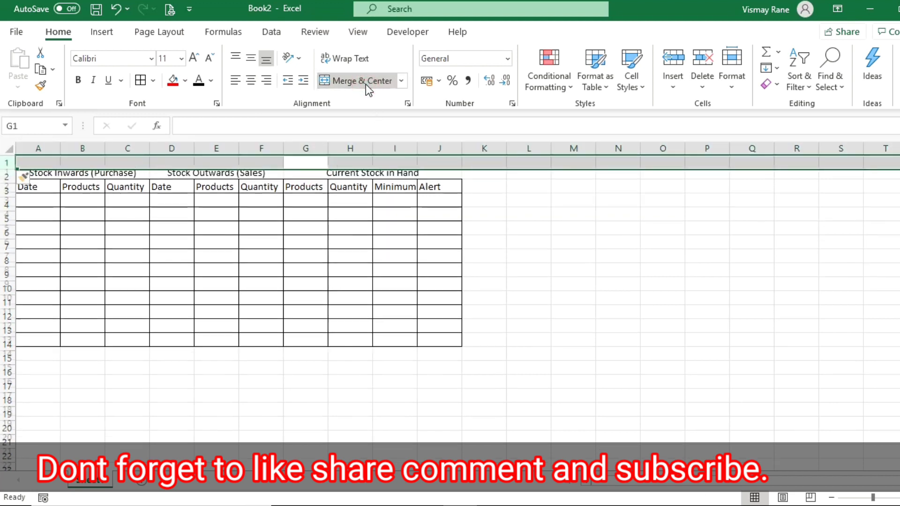
click(45, 162)
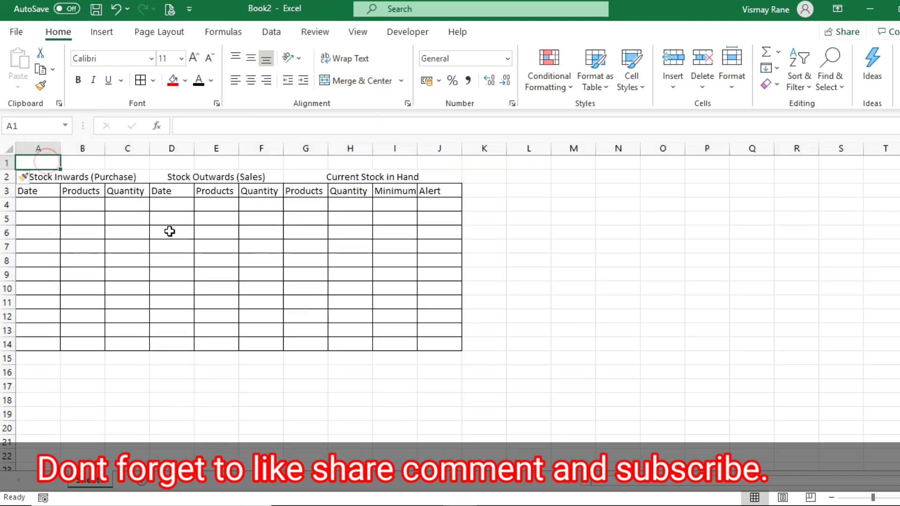
text(gE)
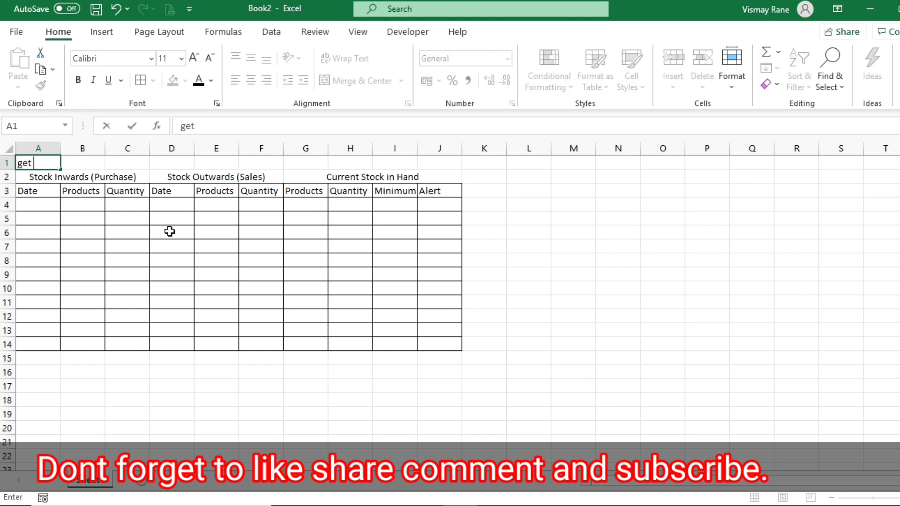
text(GET PERFECT PRIVATE L)
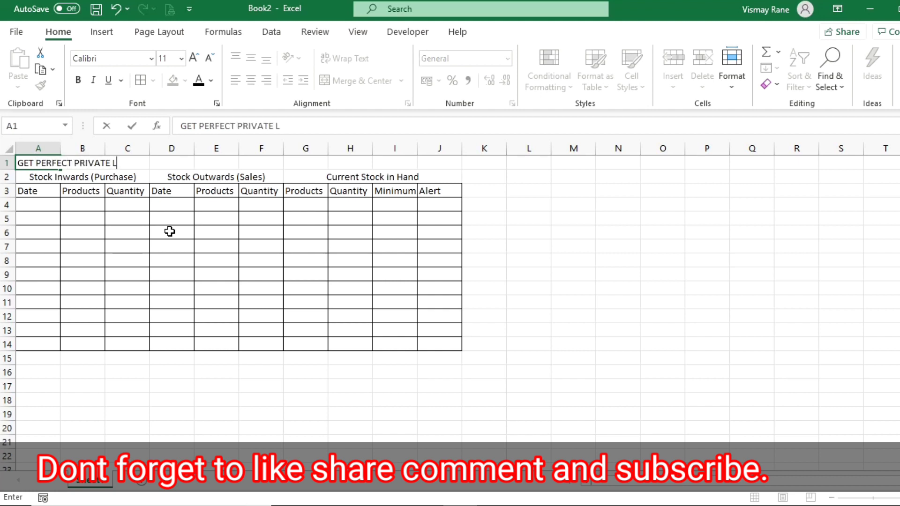
text(IMITED)
key(Return)
key(Up)
key(shift+Right)
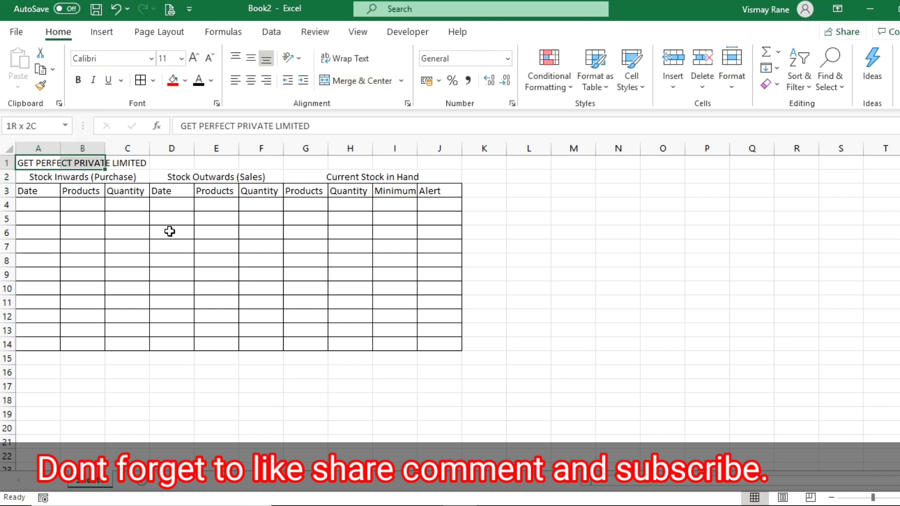
key(shift+Right)
key(shift+Right)
key(shift+Right)
key(shift+Right)
key(shift+Right)
key(shift+Right)
key(shift+Right)
key(shift+Right)
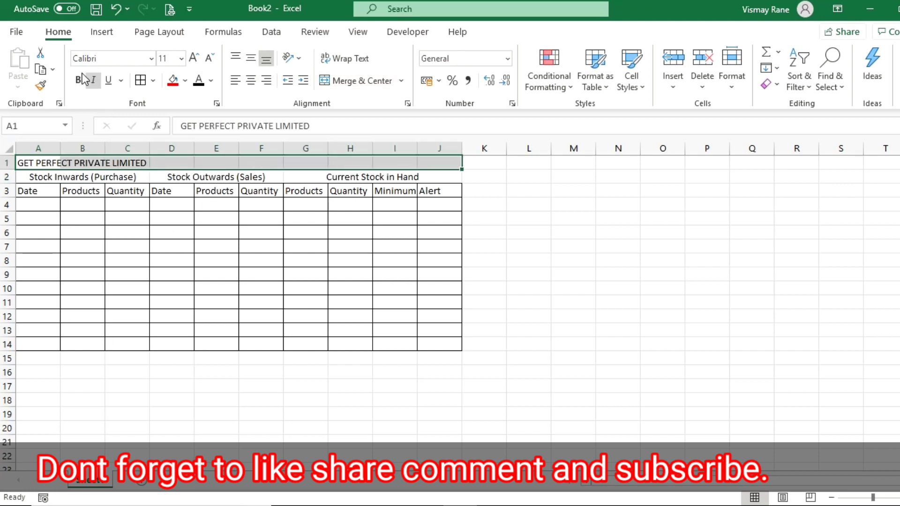
click(372, 83)
click(269, 212)
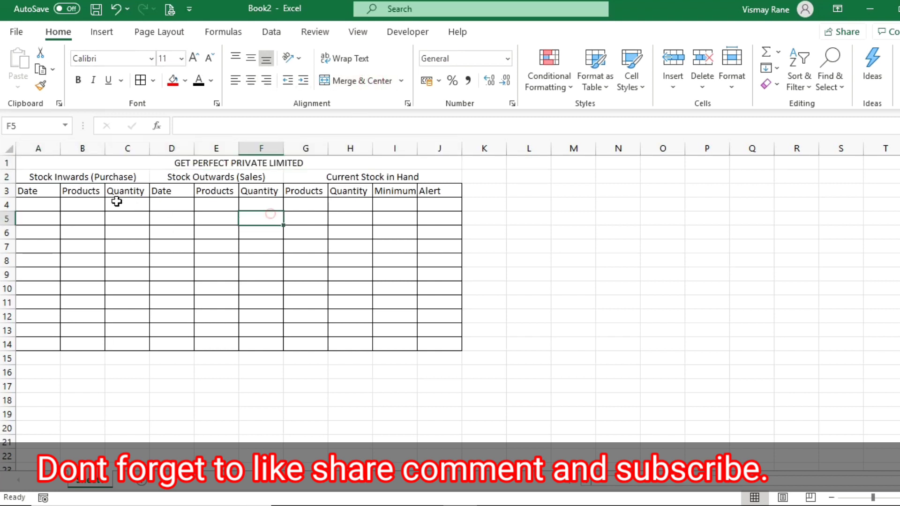
- Put all borders on rows 1–2 and make the three heading rows bold
click(42, 180)
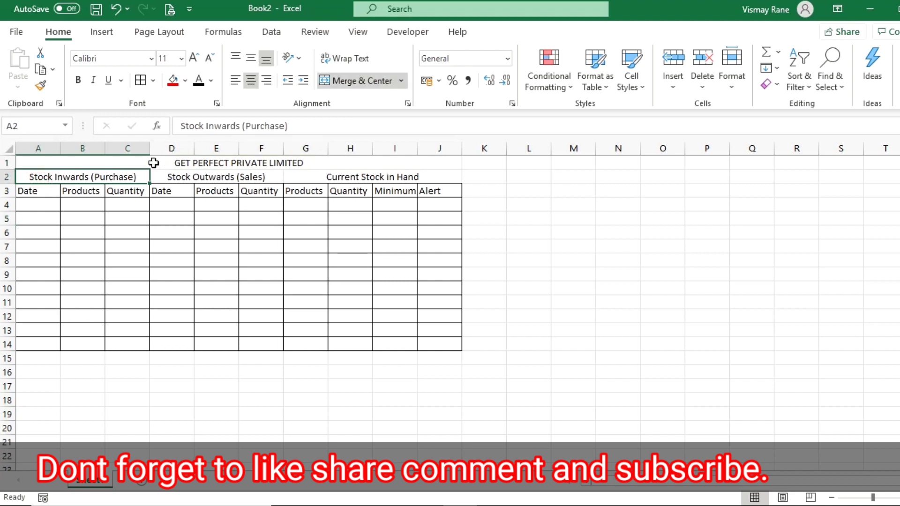
drag(119, 159, 361, 181)
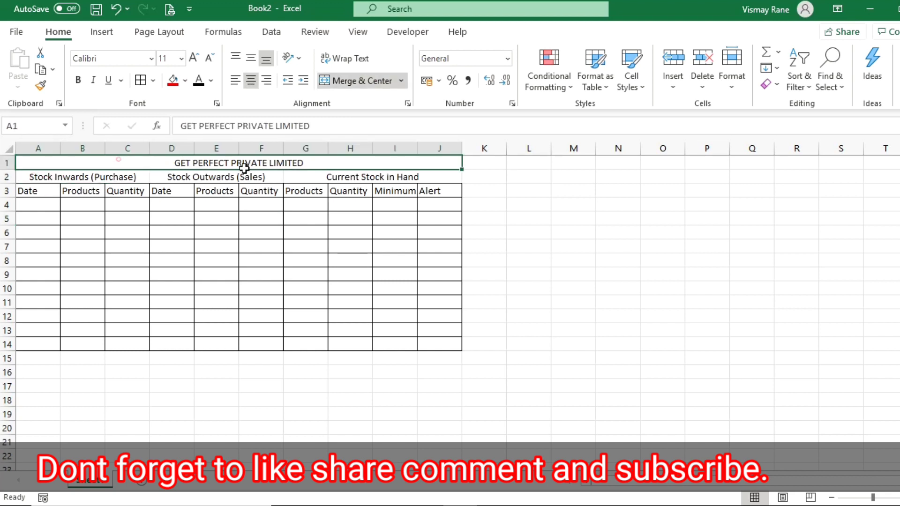
click(139, 80)
click(172, 275)
drag(50, 164, 53, 186)
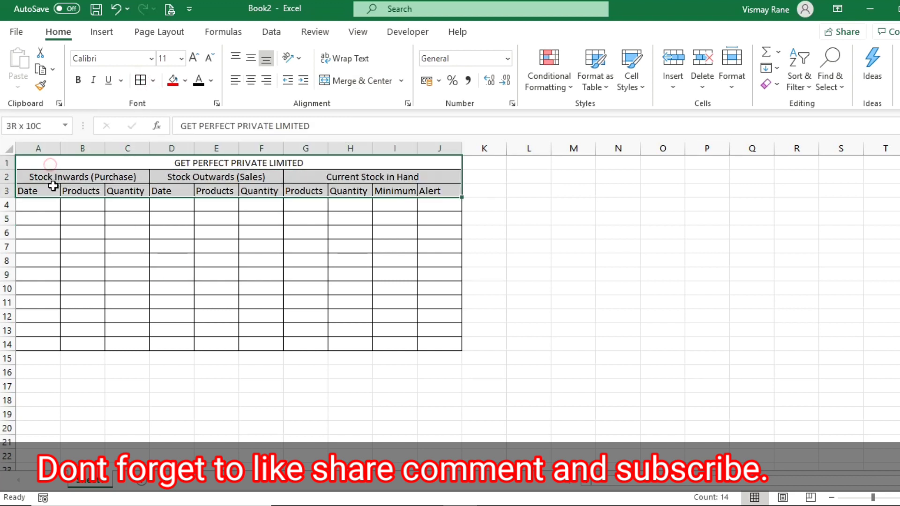
key(ctrl+b)
- Enlarge the company title in A1 to font size 24
click(191, 162)
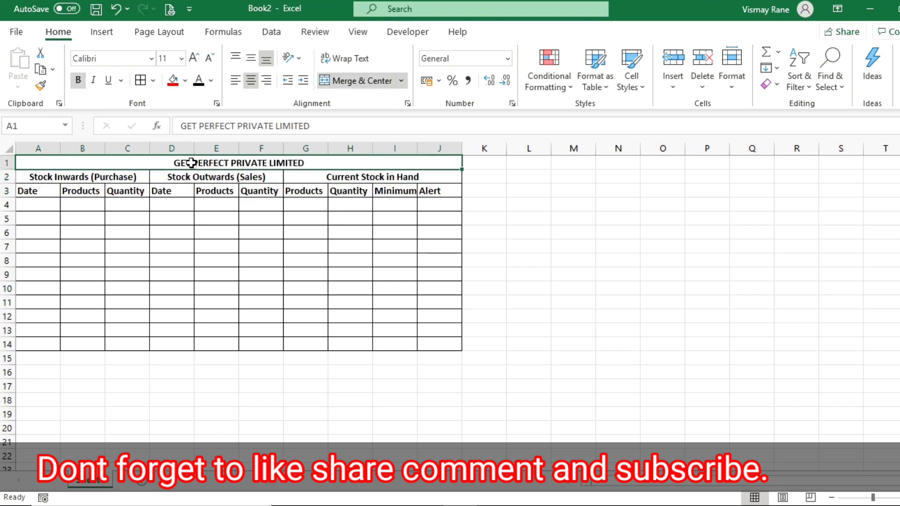
click(198, 60)
click(198, 60)
click(198, 60)
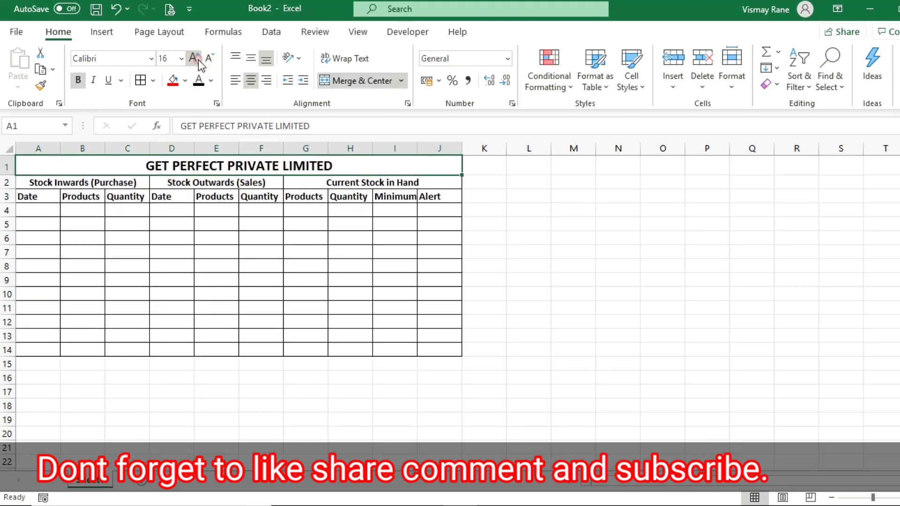
click(198, 60)
click(199, 60)
click(198, 60)
click(199, 60)
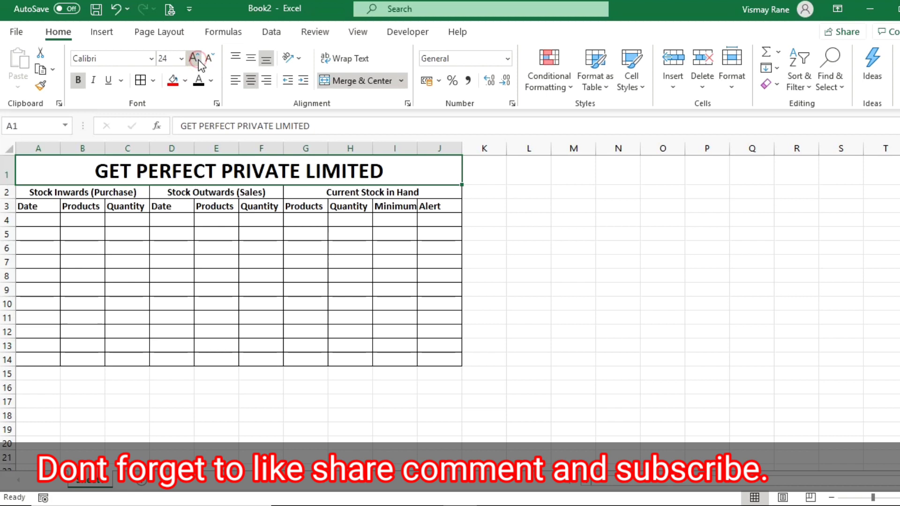
click(245, 252)
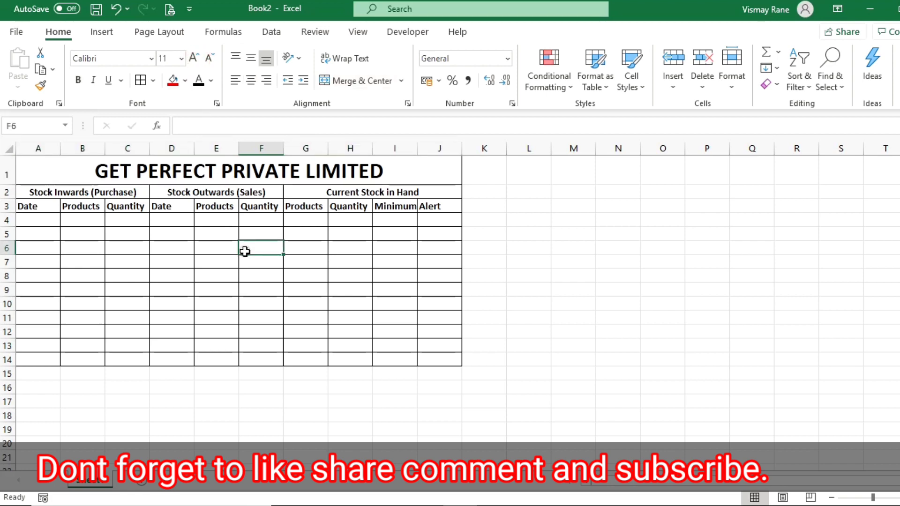
- Increase the header rows 2–3 to font size 14, undoing a sheet-wide enlargement
click(10, 148)
click(194, 59)
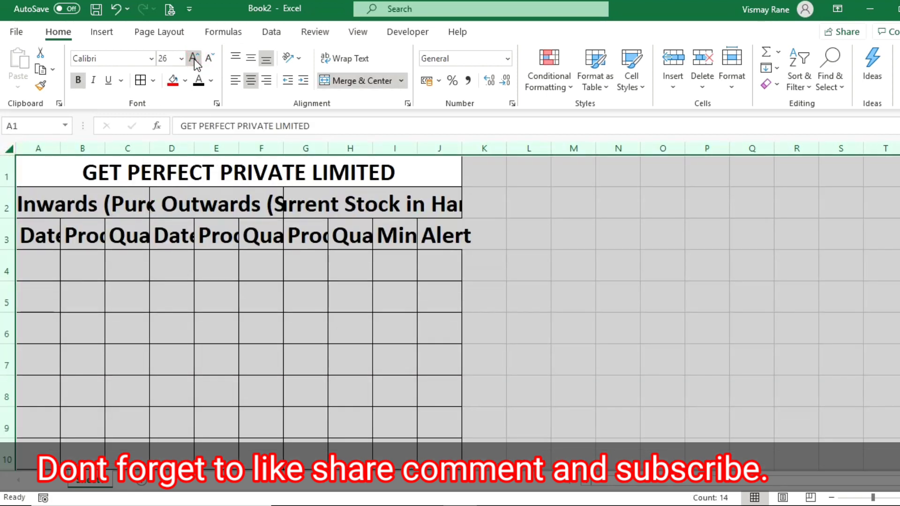
key(ctrl+z)
mouse_move(52, 193)
mouse_down()
mouse_move(404, 198)
mouse_move(411, 206)
mouse_up()
click(197, 61)
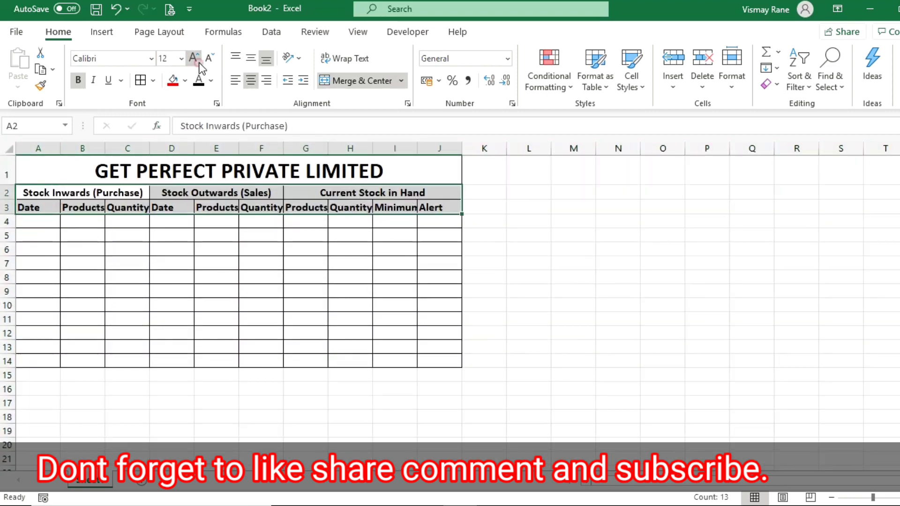
click(198, 62)
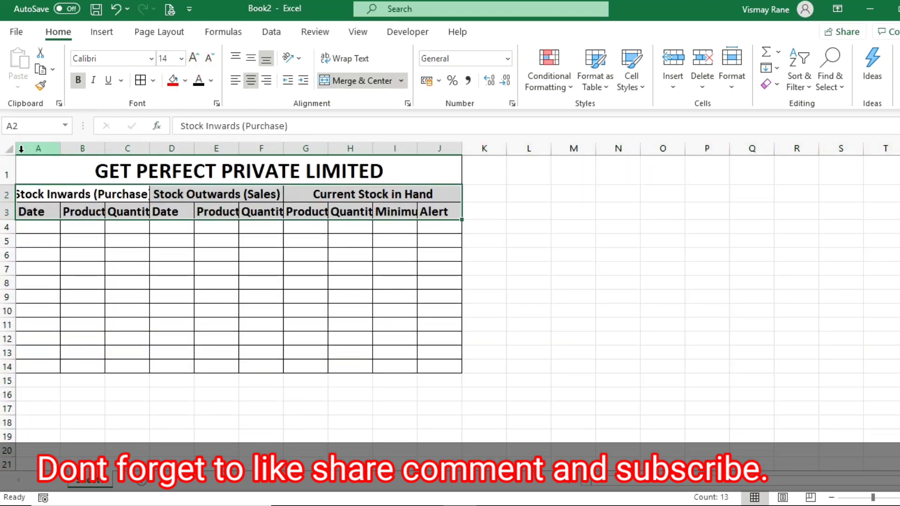
- Narrow column A and AutoFit columns D through J to their header text
click(162, 251)
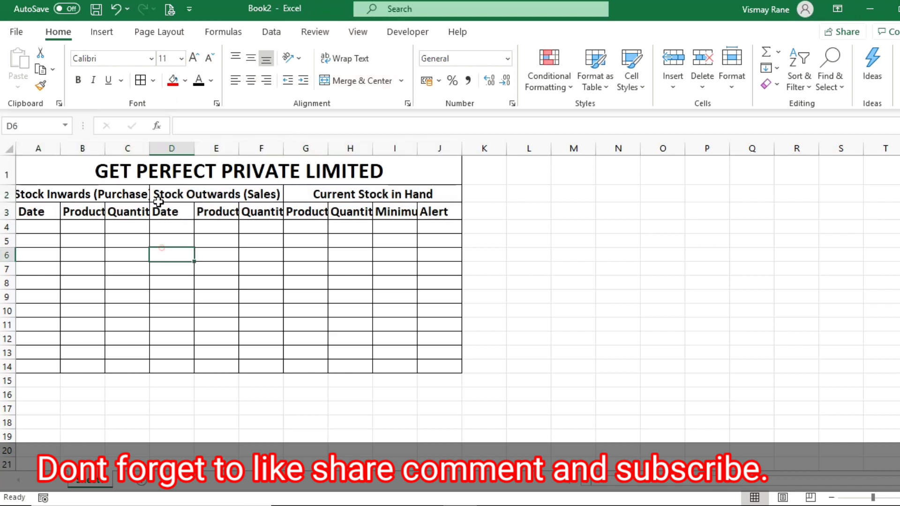
mouse_move(61, 148)
mouse_down()
mouse_move(49, 148)
mouse_move(158, 148)
mouse_up()
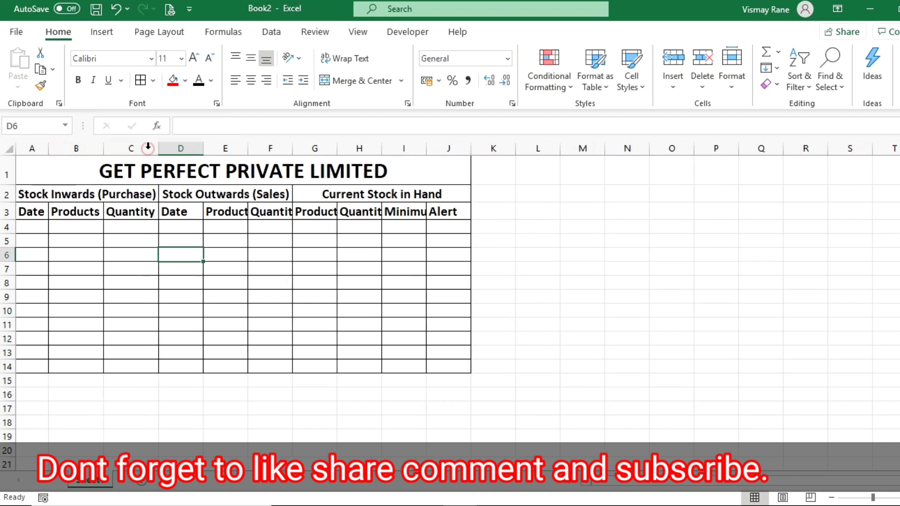
double_click(203, 148)
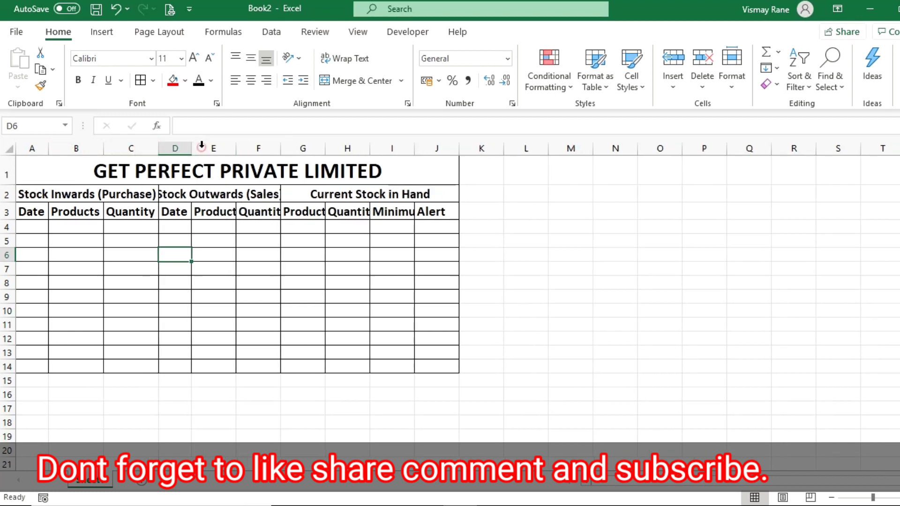
double_click(236, 148)
double_click(291, 148)
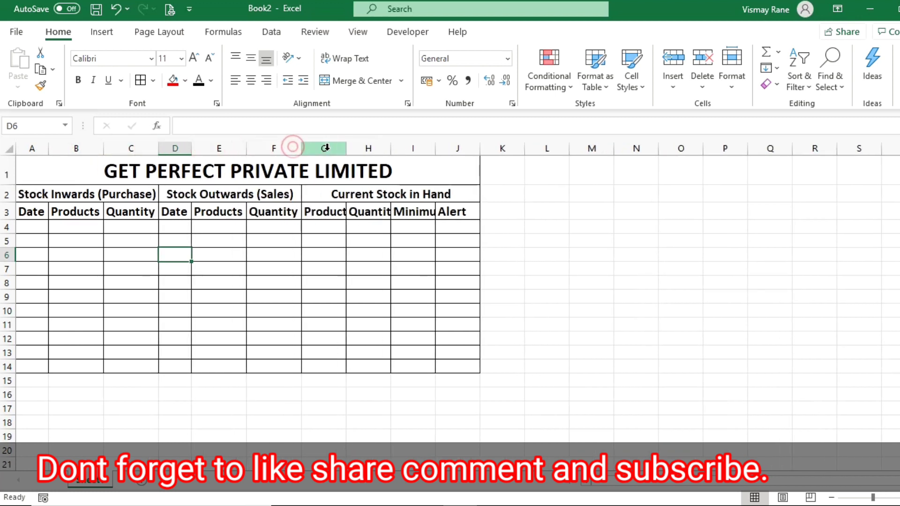
drag(309, 148, 446, 145)
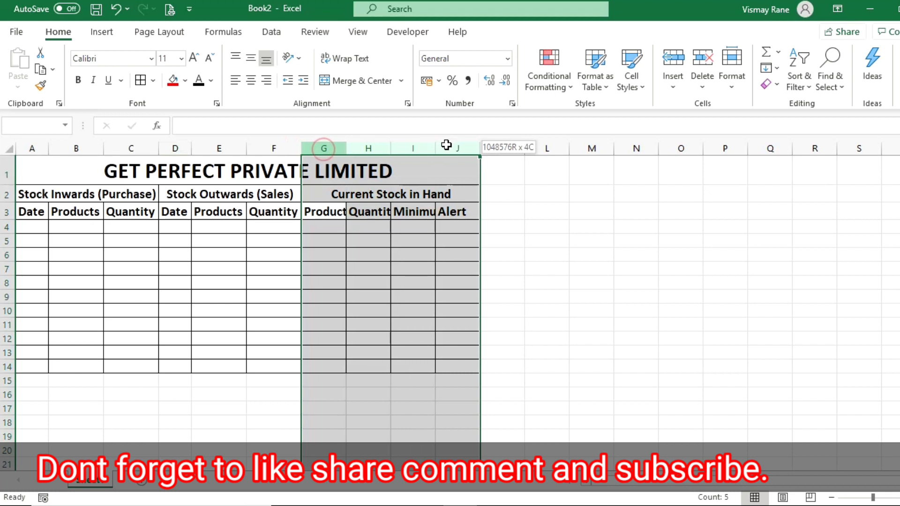
double_click(347, 148)
- Start entering 1 as a minimum quantity in I4, then cancel it
click(479, 208)
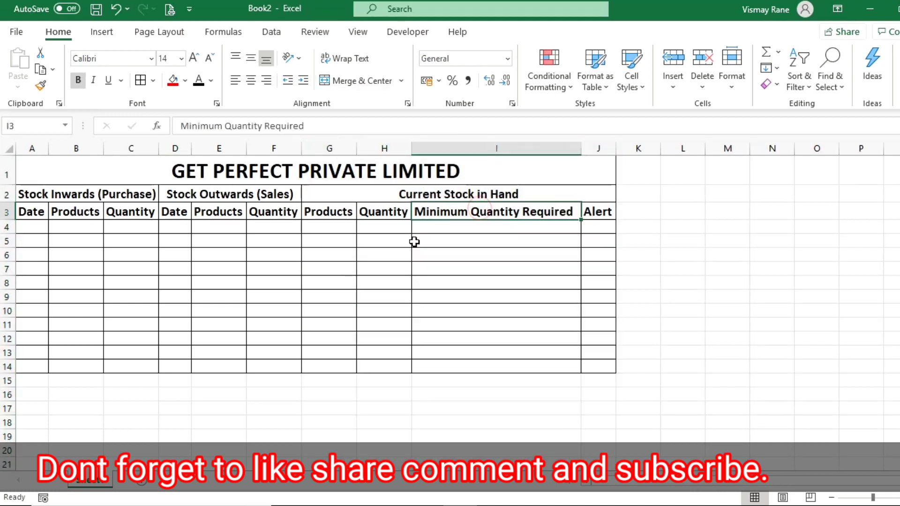
click(428, 228)
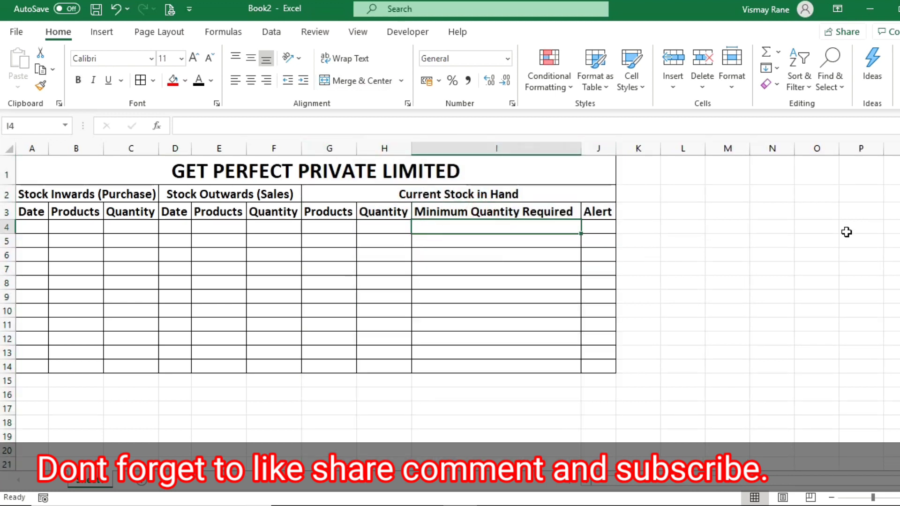
text(10)
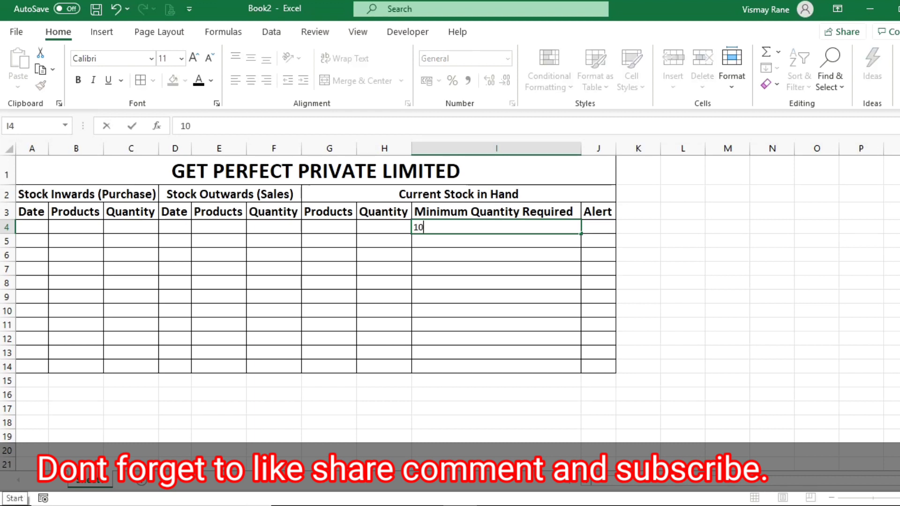
key(Escape)
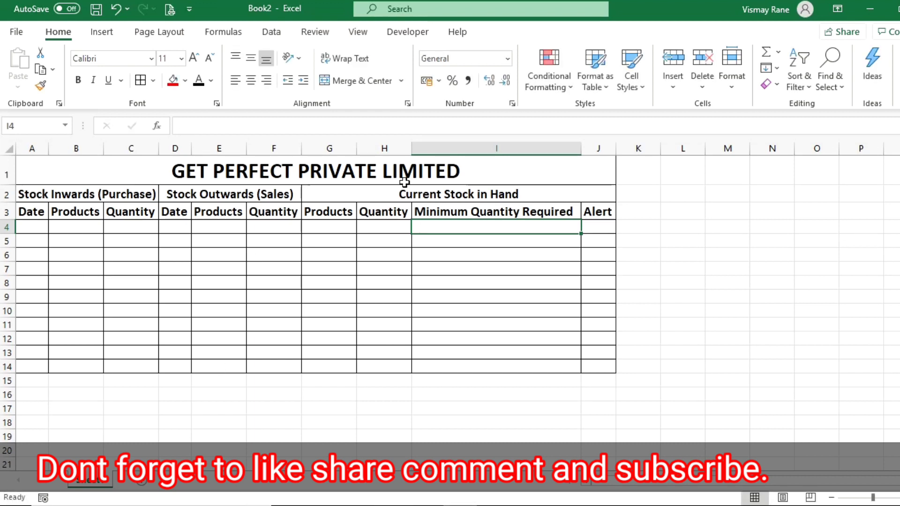
- Enter Vivo, Oppo, Samsung, Asus and Nokia into G4:G8
click(330, 228)
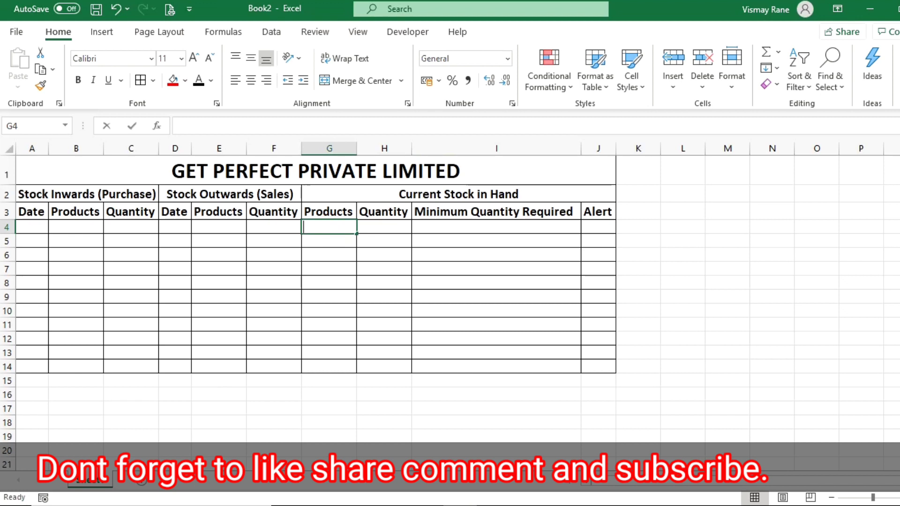
text(vl)
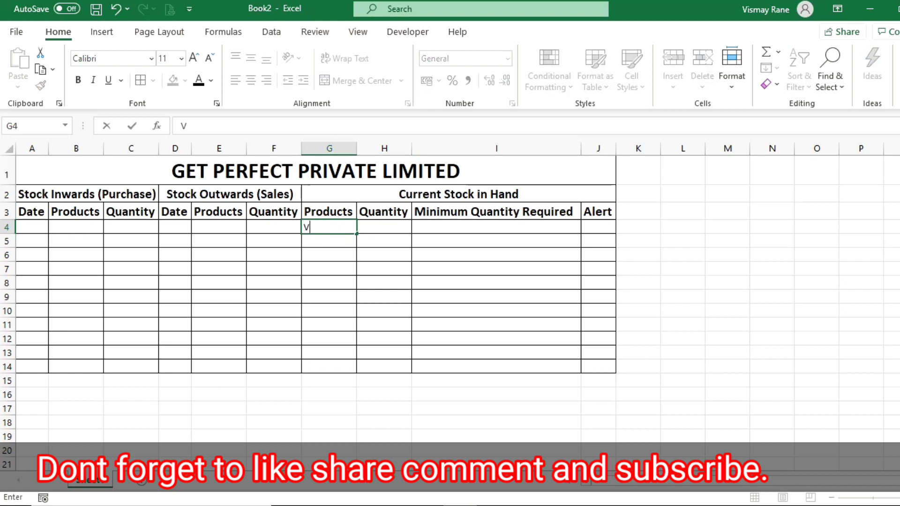
key(Return)
text(A)
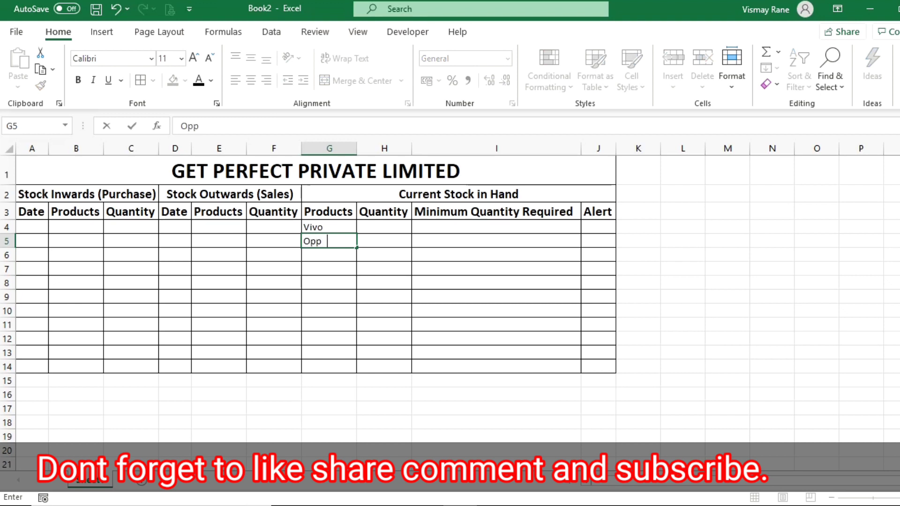
text(o)
key(Return)
text(Samsung)
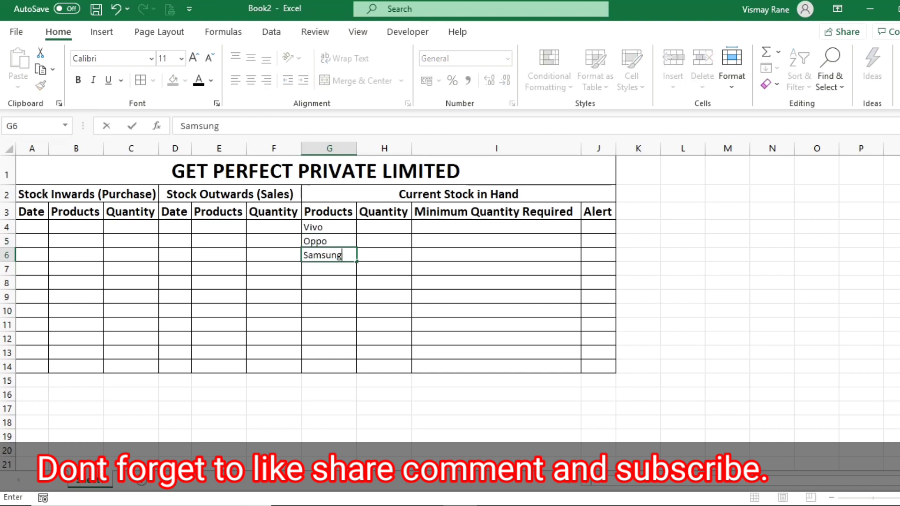
key(Return)
text(Asus)
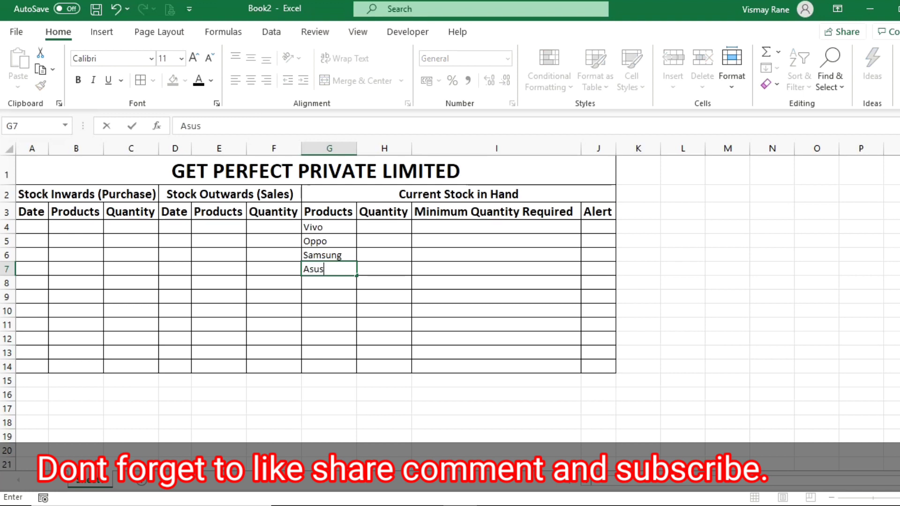
key(Return)
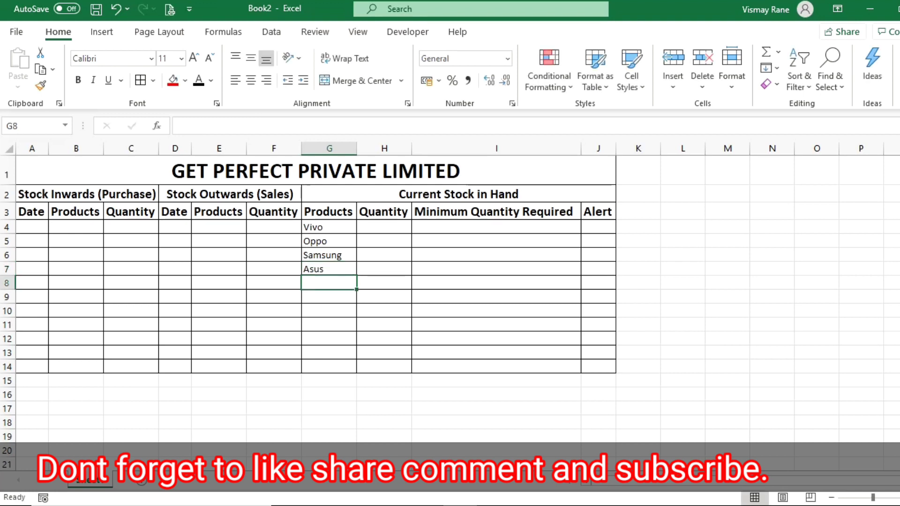
text(Nokia)
key(Return)
- Add Iphone, Motorola, Lenovo, Redmi and RealMe into G9:G13
text(Ip)
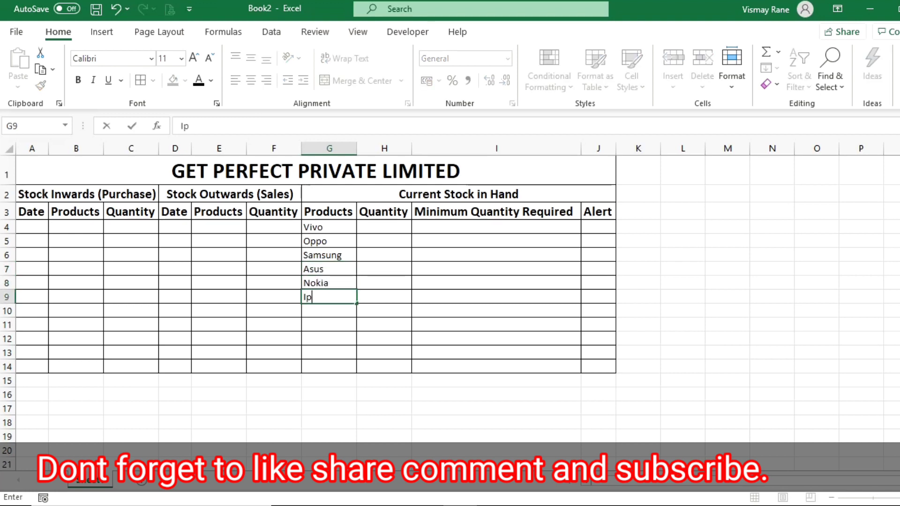
text(hone)
key(Return)
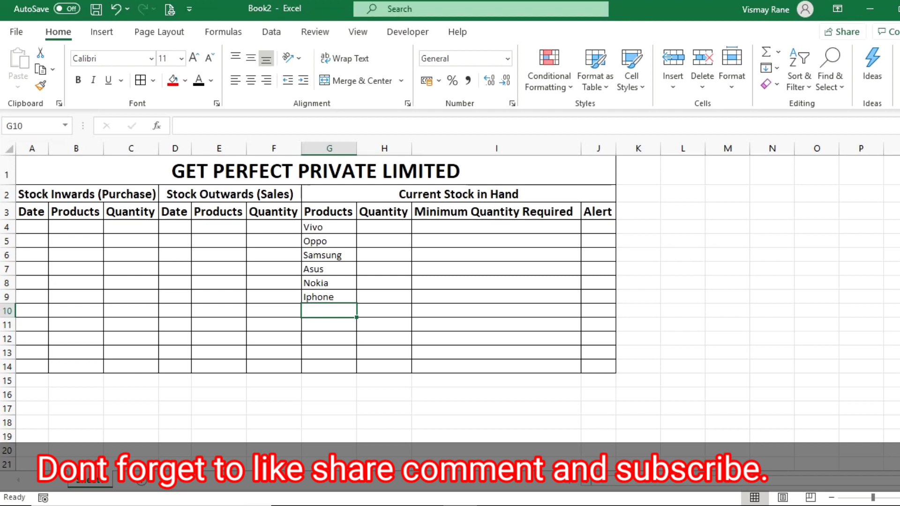
text(Motorola)
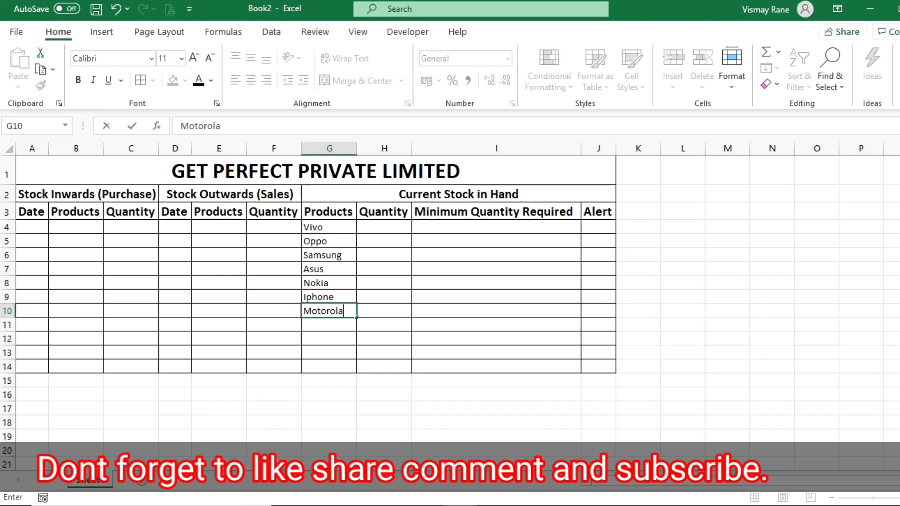
key(Return)
text(I)
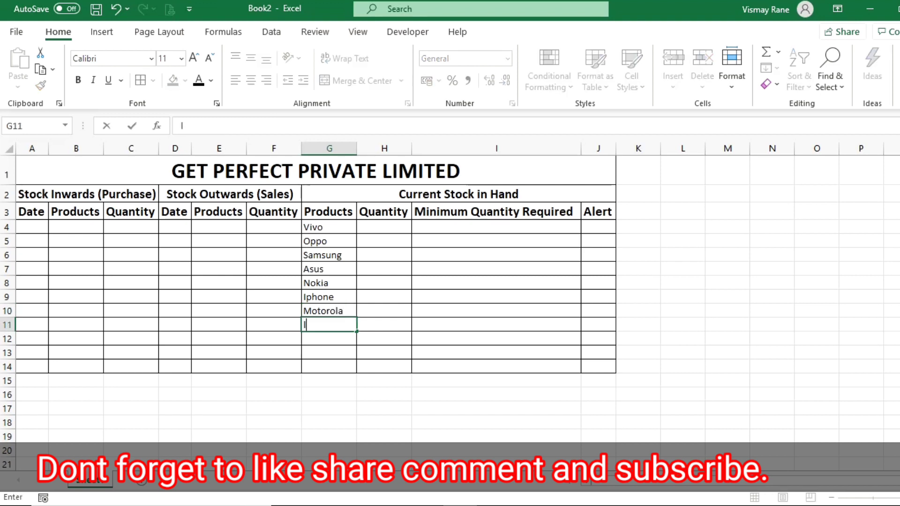
text(vo)
key(Return)
text(Redmi)
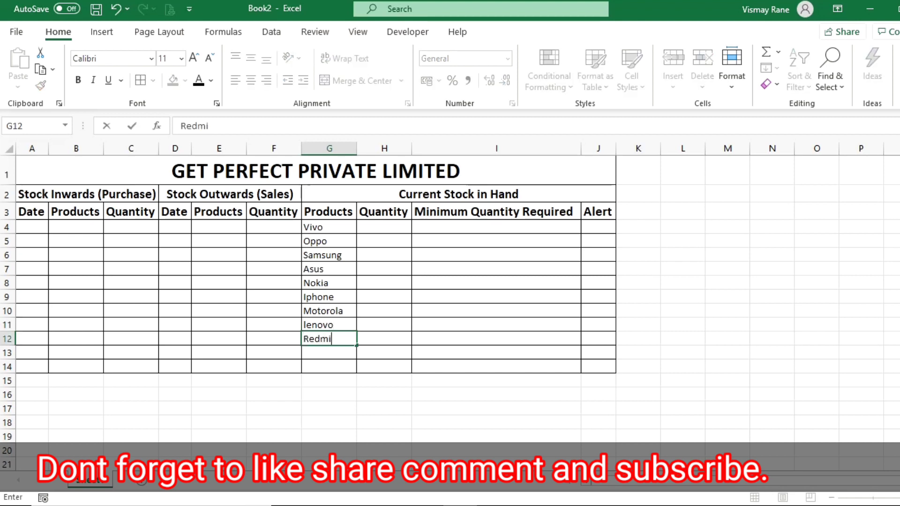
key(Return)
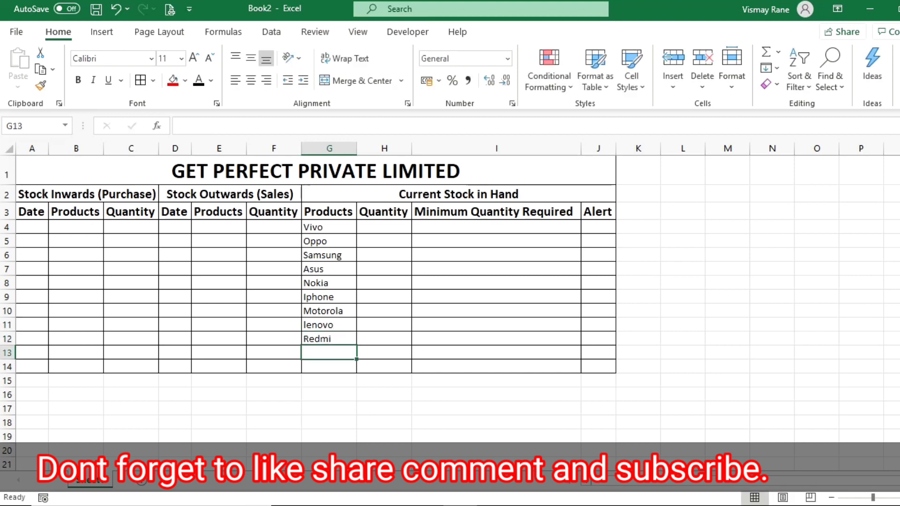
text(Real)
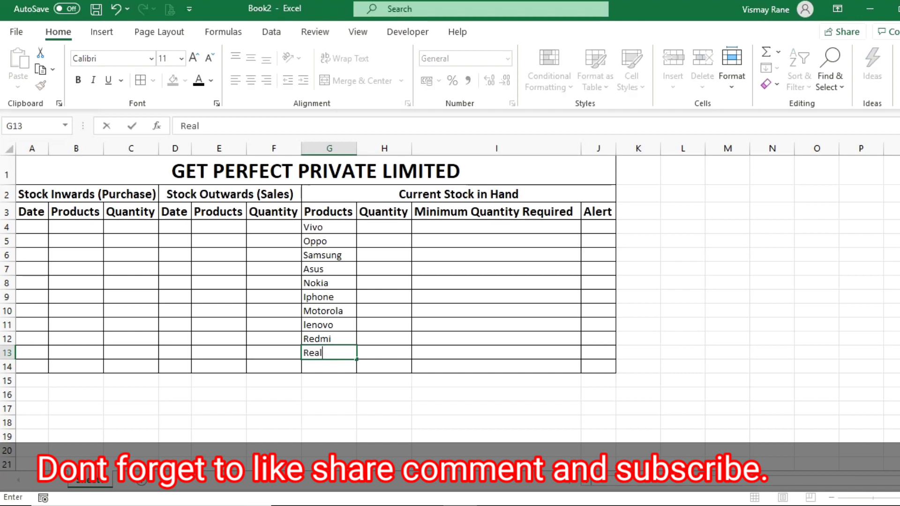
text(Me)
key(Return)
key(shift+space)
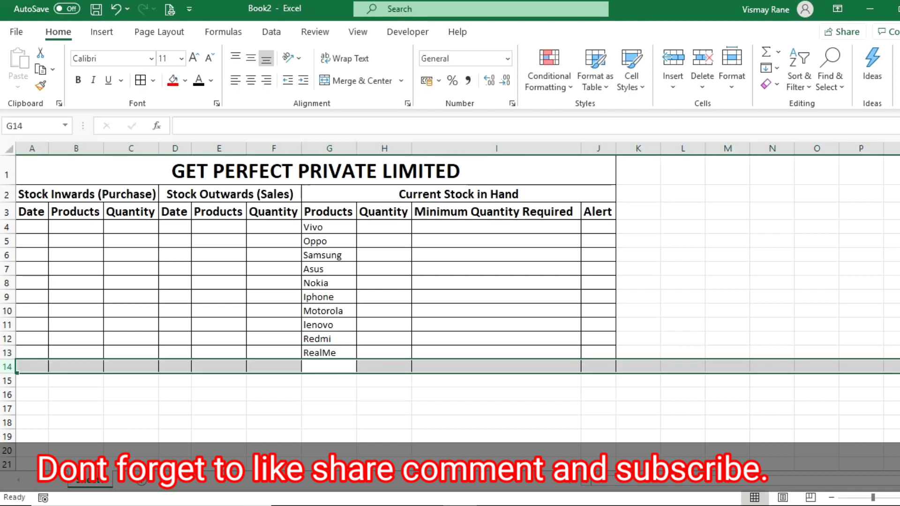
- Give B4 a List data validation sourced from the product names $G$4:$G$13
drag(342, 229, 331, 353)
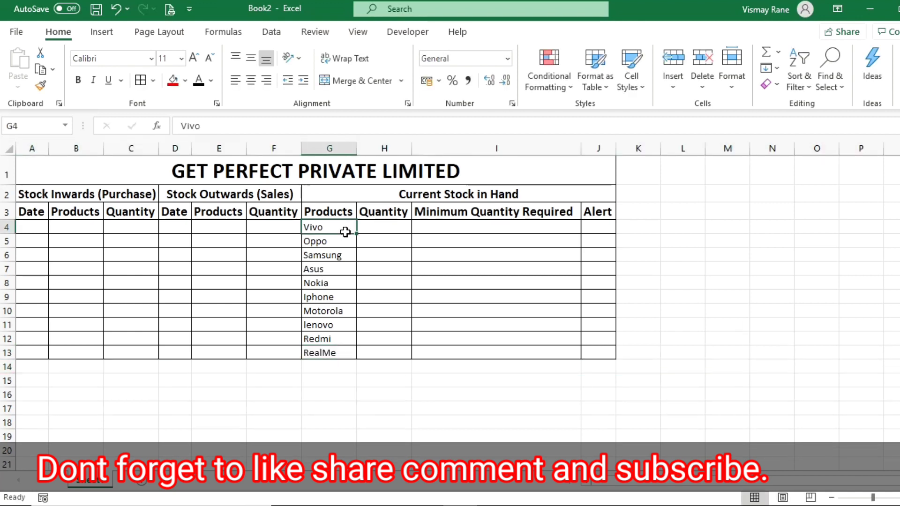
click(381, 312)
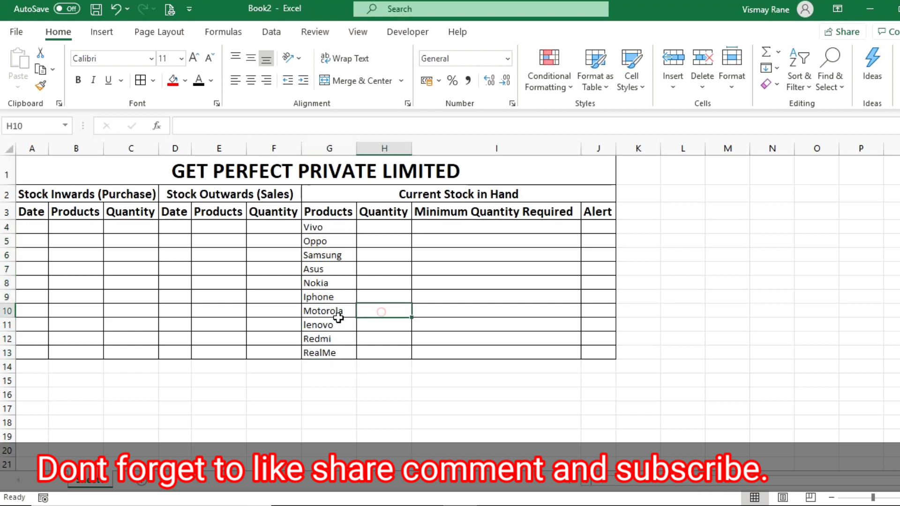
click(86, 226)
drag(86, 226, 83, 347)
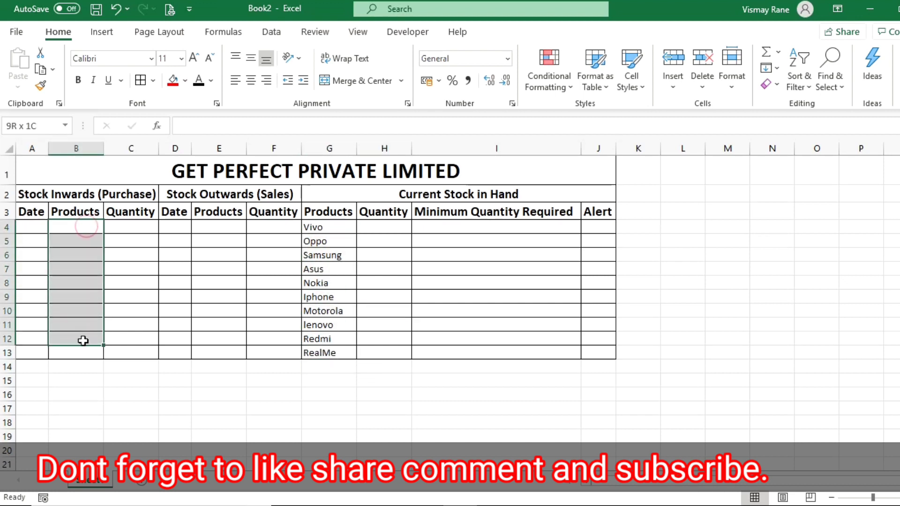
click(91, 228)
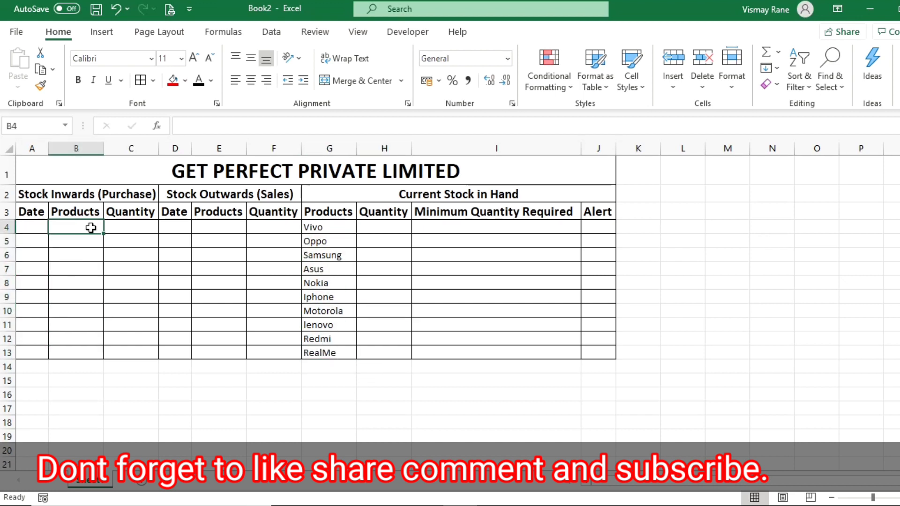
click(272, 32)
click(686, 85)
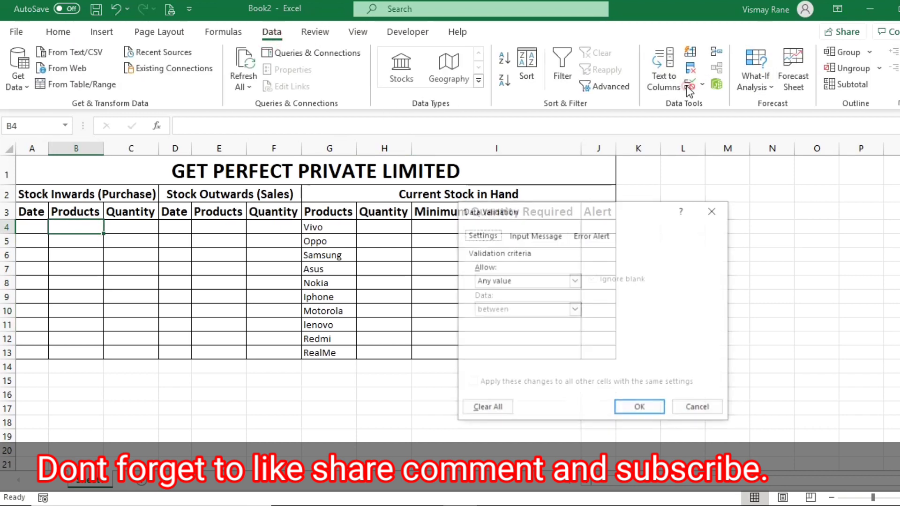
click(525, 281)
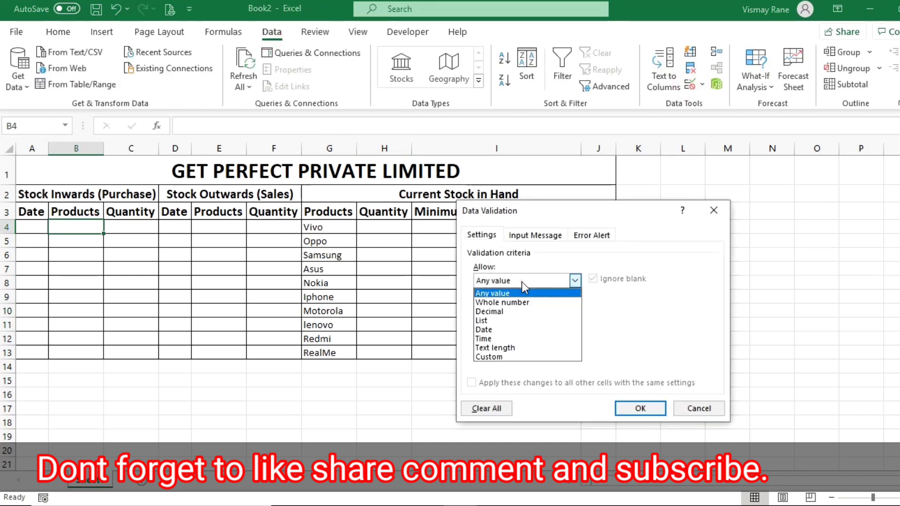
click(501, 326)
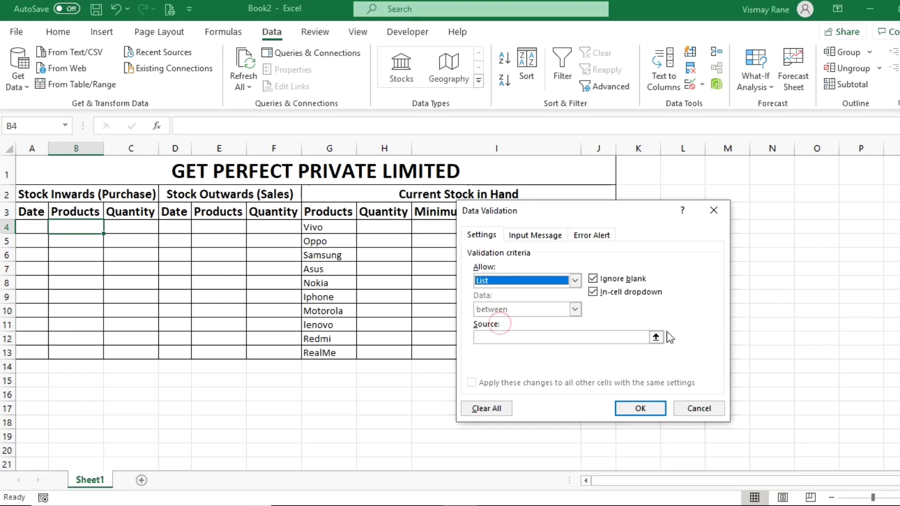
click(582, 337)
drag(332, 229, 307, 350)
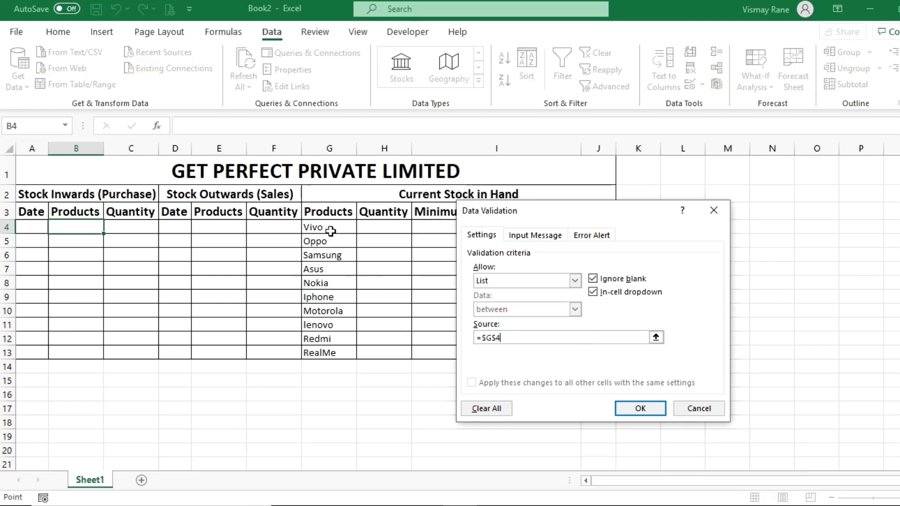
click(640, 408)
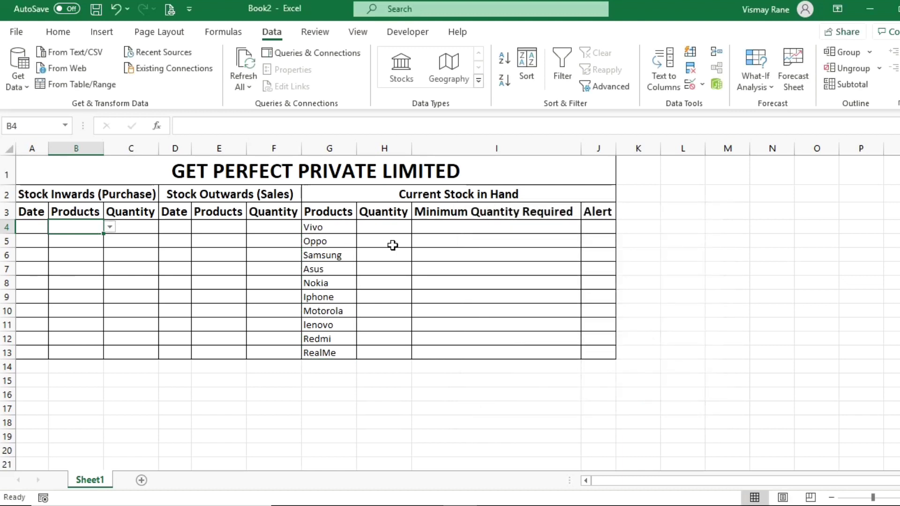
- Copy B4's dropdown rule into B5:B13 and the outward Products cells E4:E13
key(ctrl+c)
drag(87, 240, 62, 351)
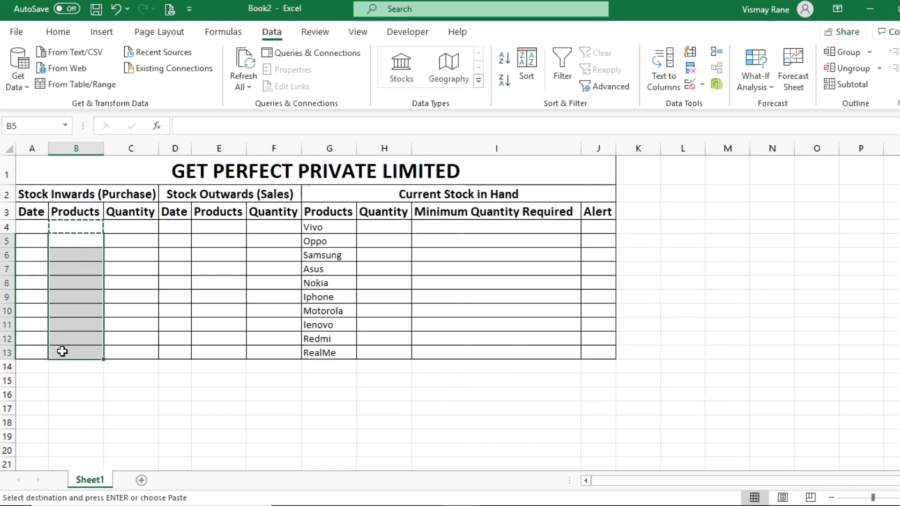
key(ctrl+v)
drag(231, 227, 211, 354)
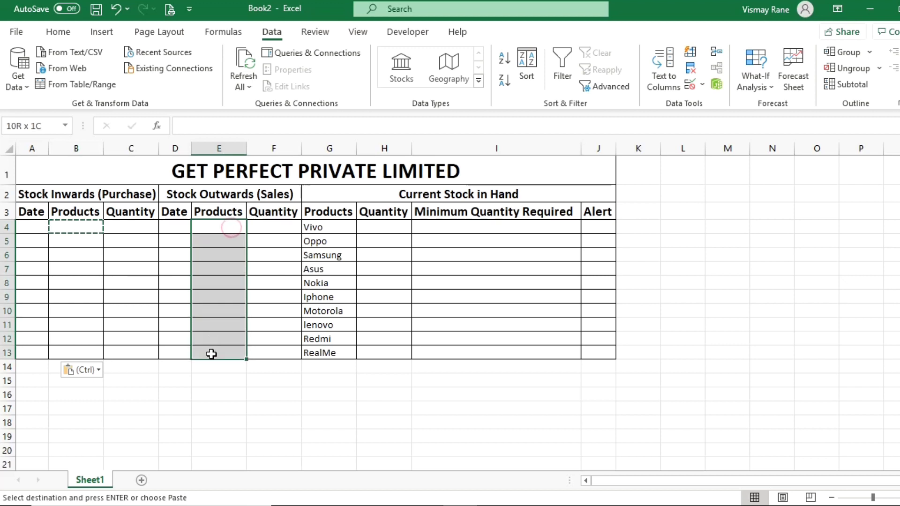
key(ctrl+v)
key(Escape)
- Test the product dropdowns in B4 and E4
click(90, 223)
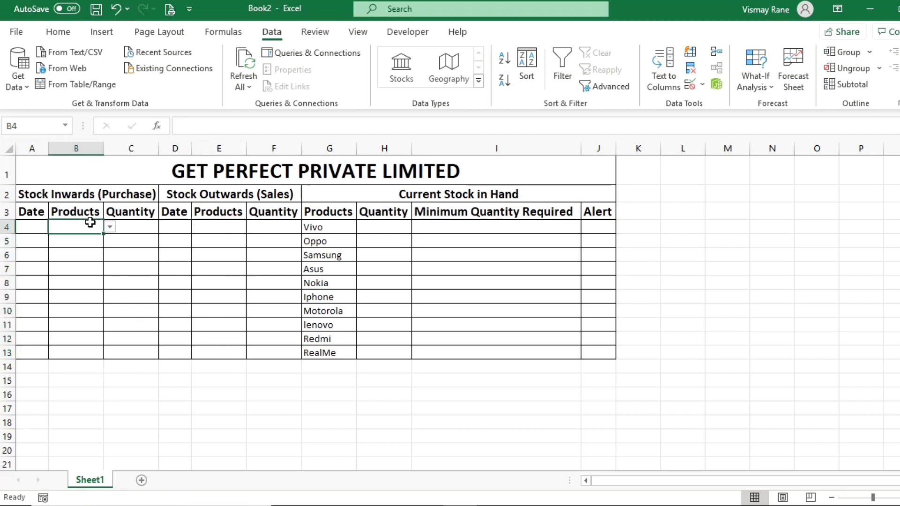
click(109, 227)
click(224, 226)
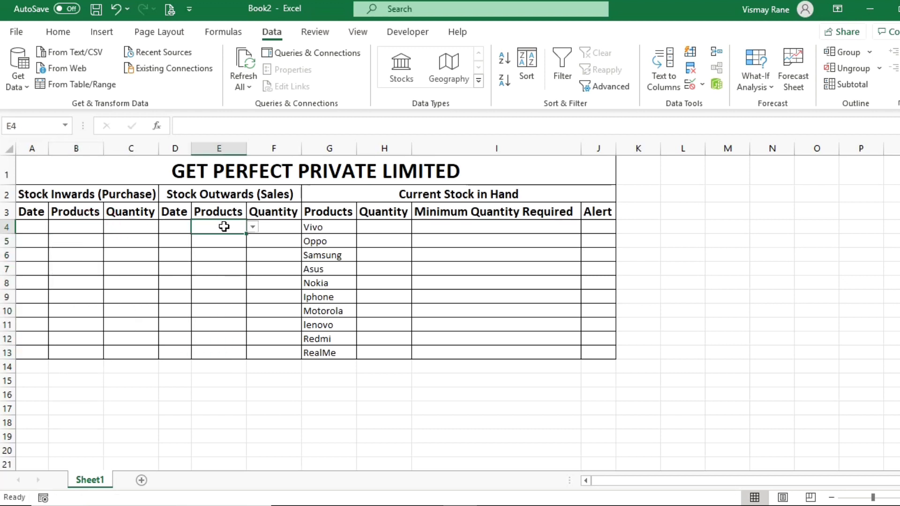
click(252, 228)
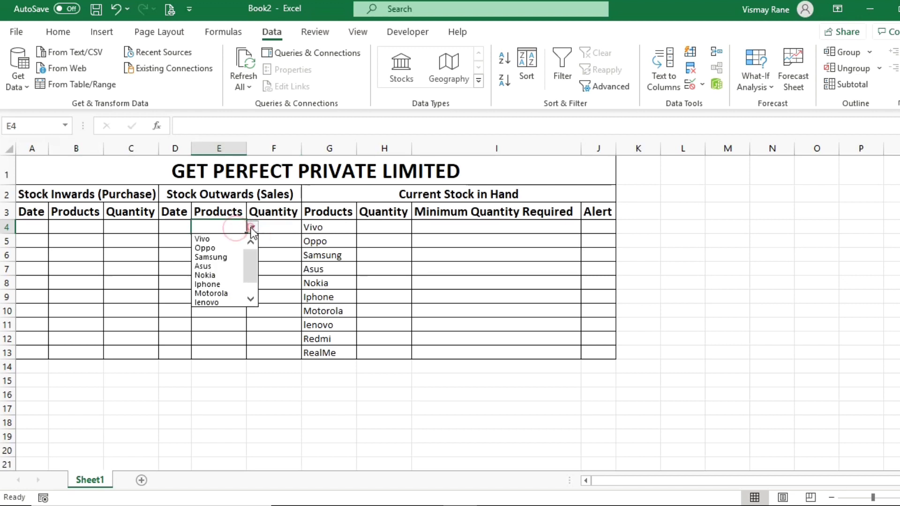
click(252, 229)
click(427, 230)
click(351, 229)
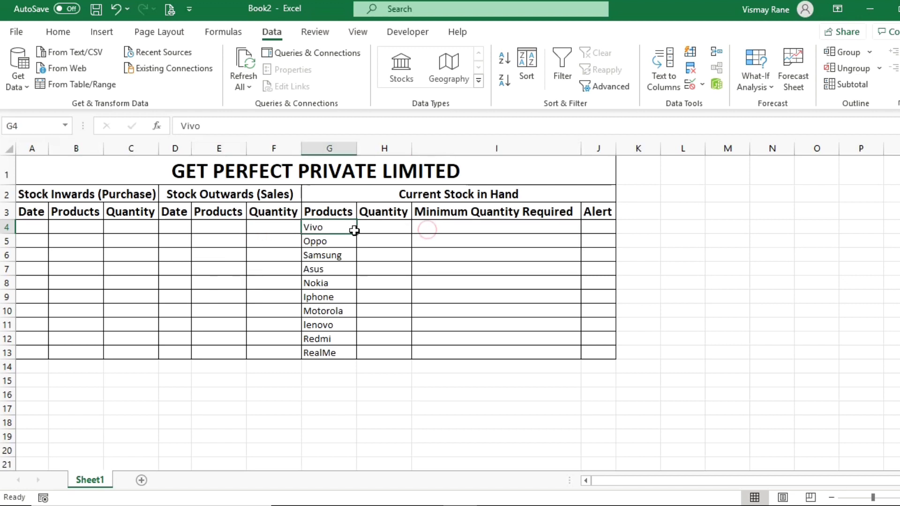
click(381, 226)
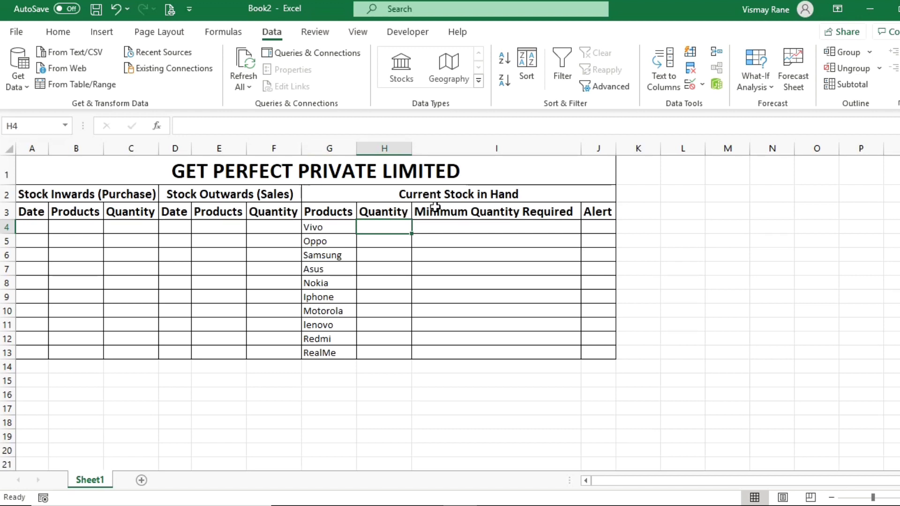
- Start H4's formula with SUMIF($B$4:$B$13, G4, C4:C13) for Vivo's purchases
click(64, 226)
click(275, 226)
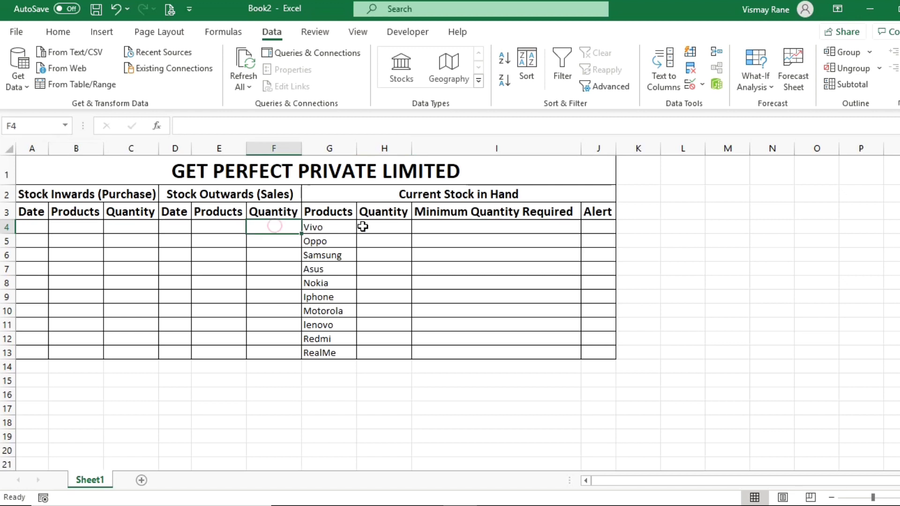
click(364, 226)
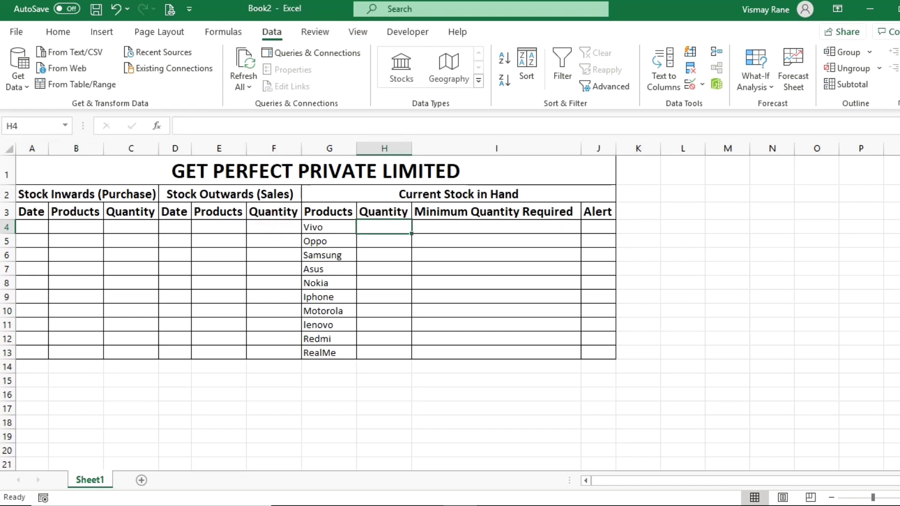
text(=sum)
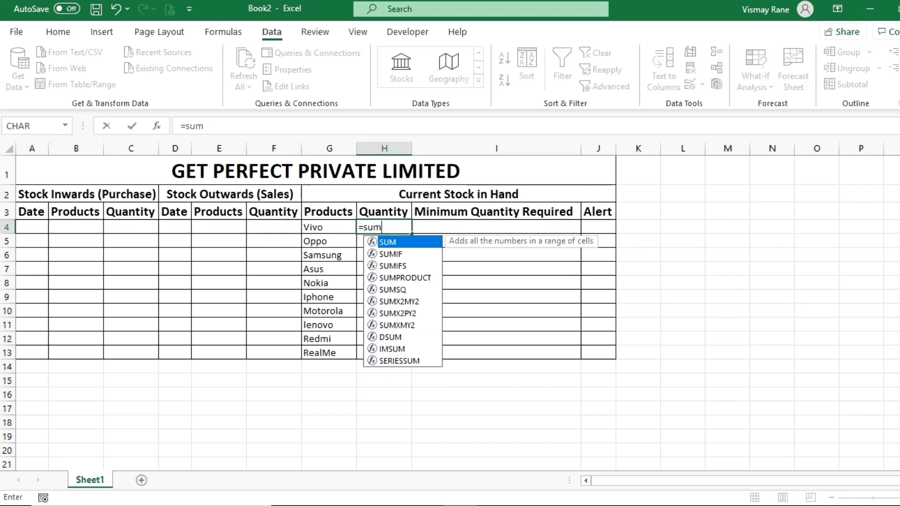
text(i)
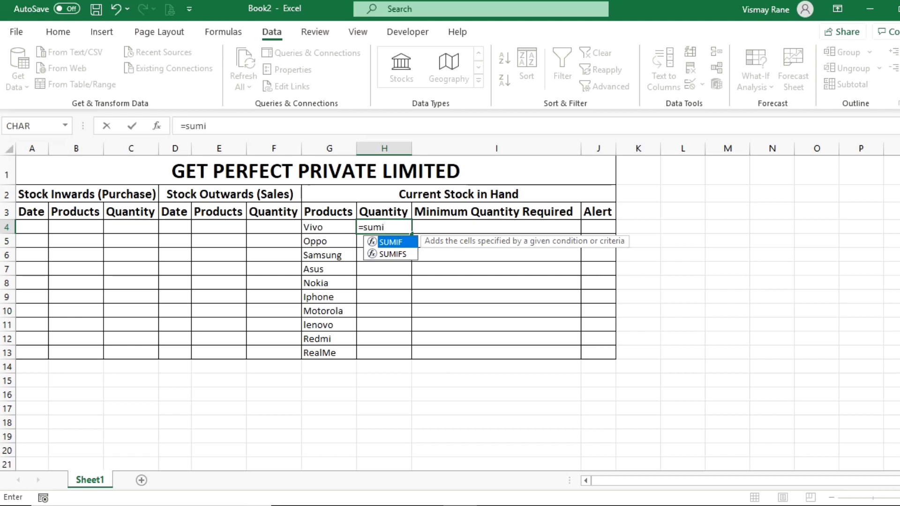
key(Tab)
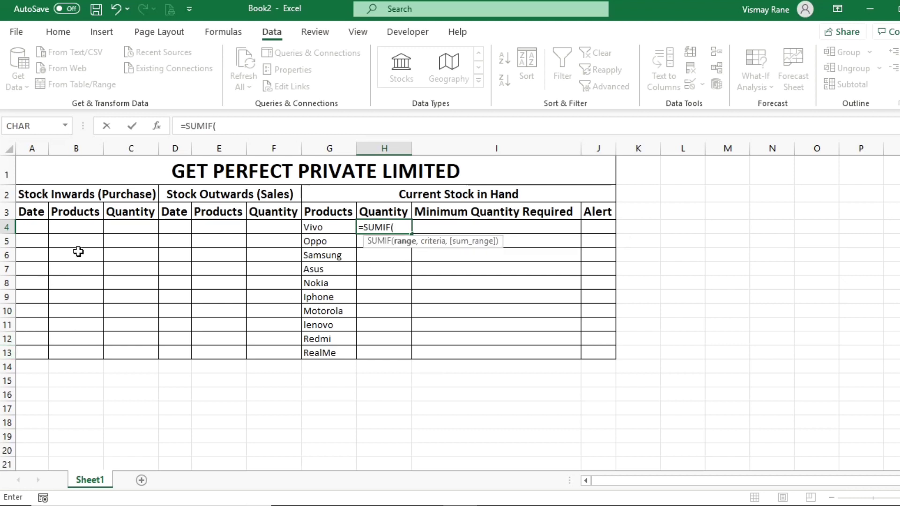
drag(82, 225, 75, 356)
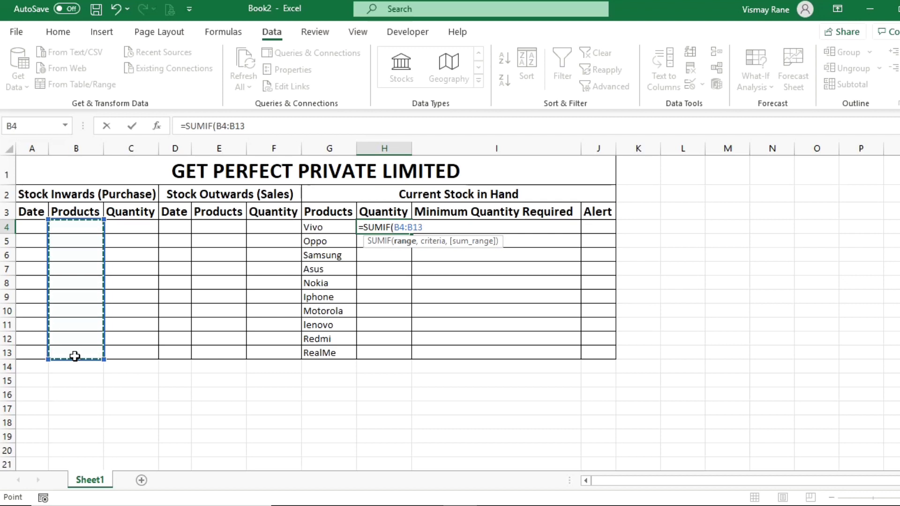
key(F4)
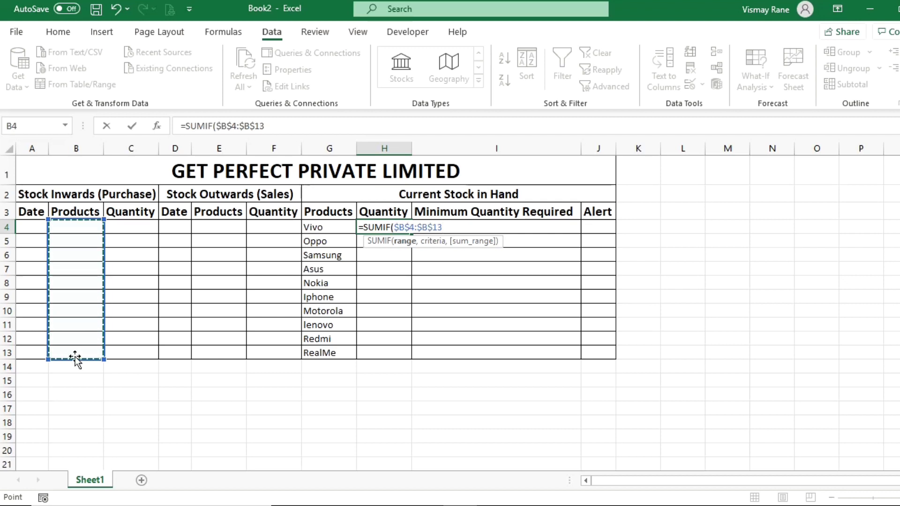
text(,)
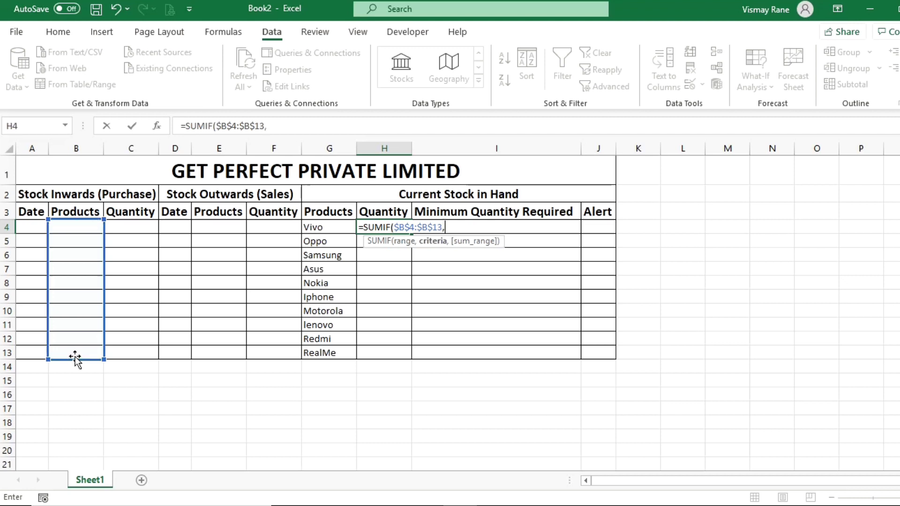
click(321, 229)
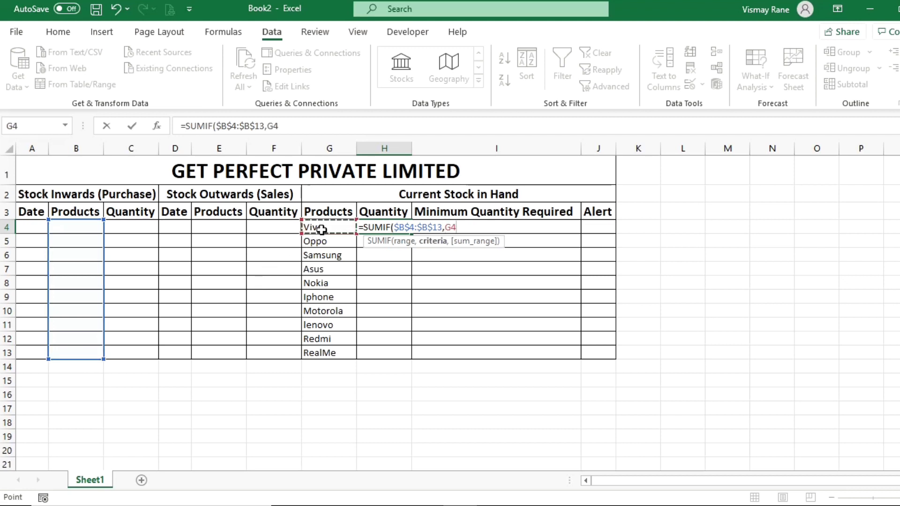
text(,)
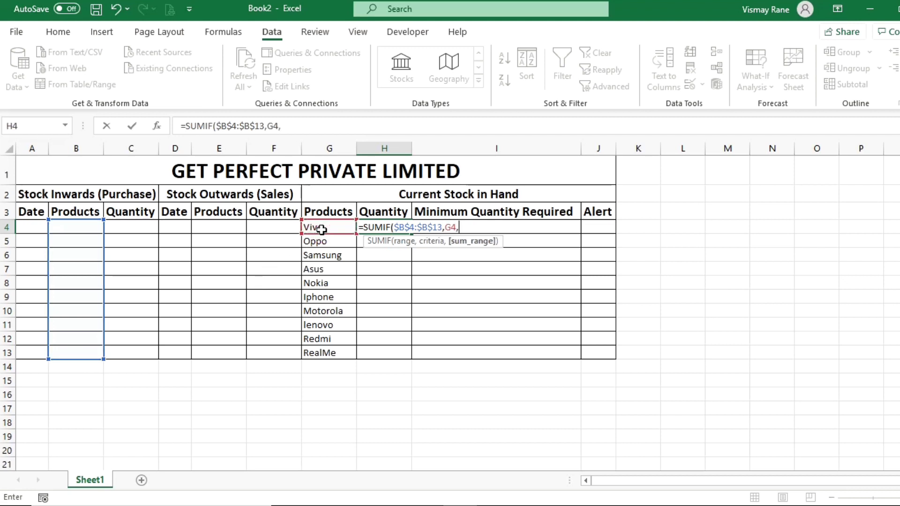
drag(114, 229, 123, 351)
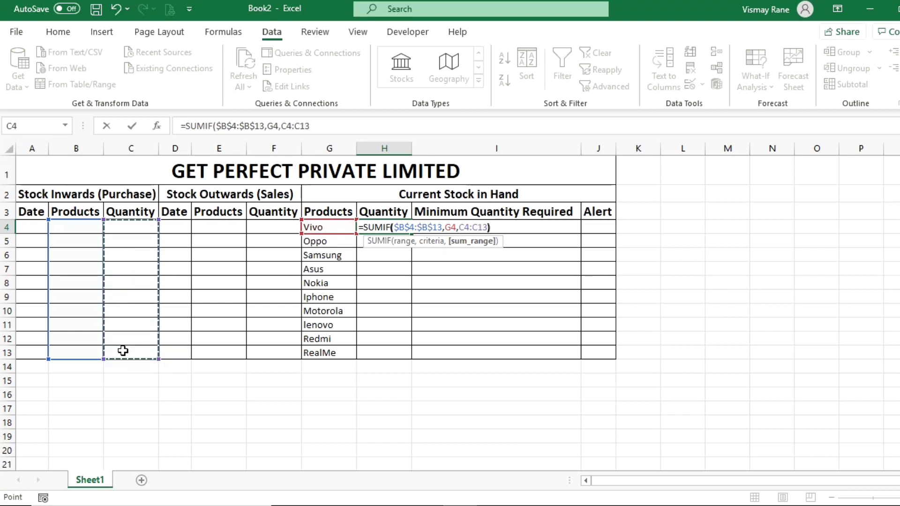
text()-)
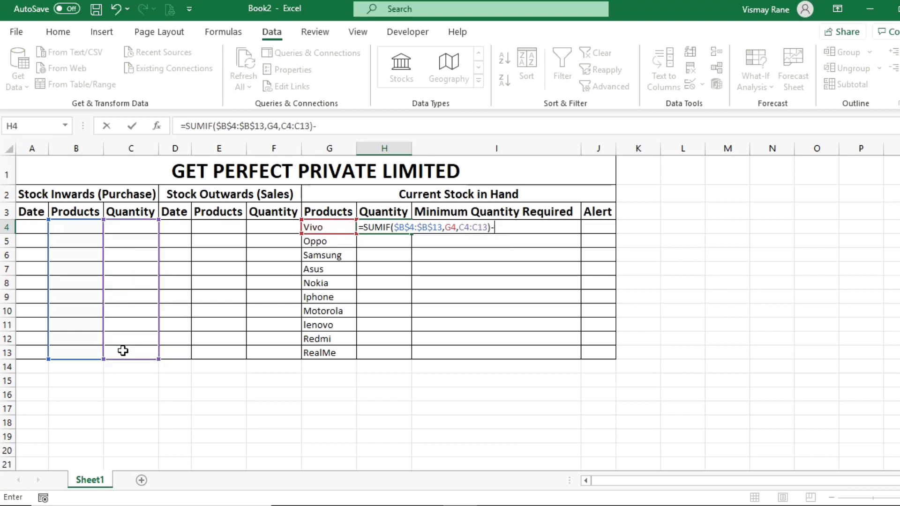
text(sumif)
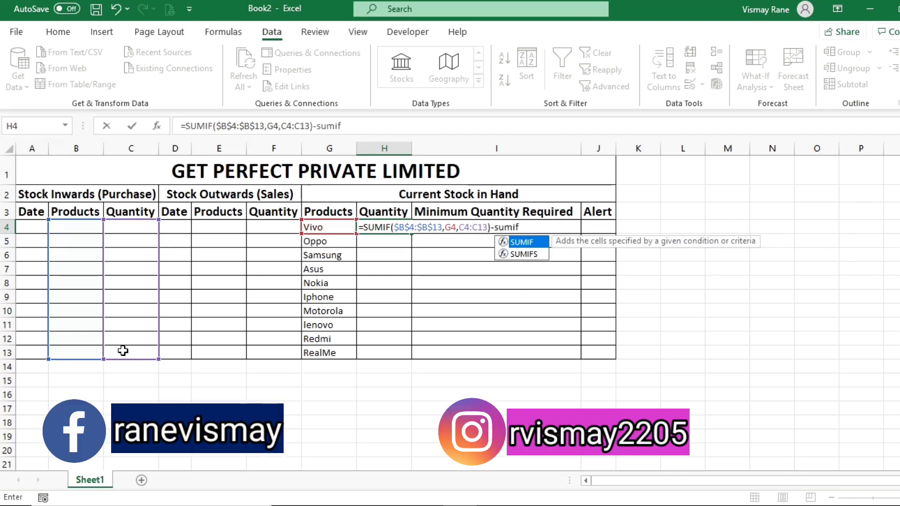
- Subtract SUMIF($E$4:$E$13, G4, $F$4:$F$13) to deduct Vivo's sales
key(Tab)
drag(226, 233, 205, 352)
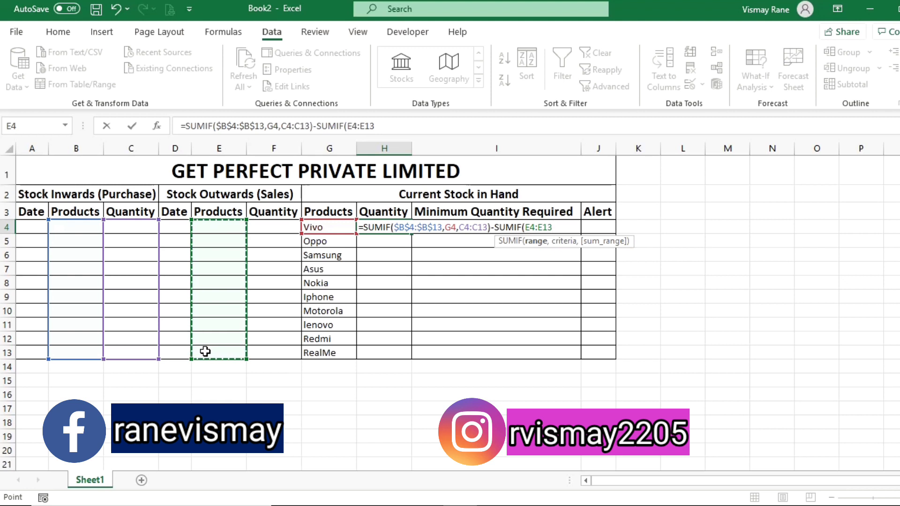
key(F4)
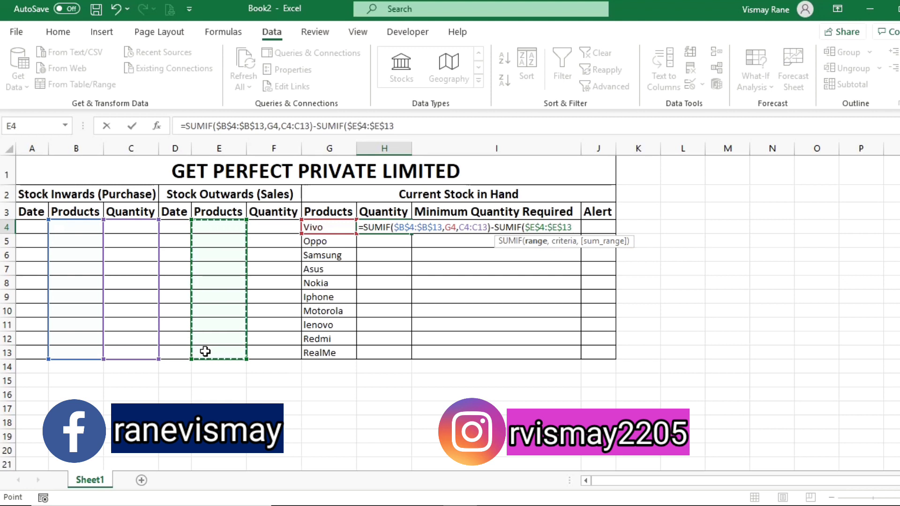
text(,)
click(309, 228)
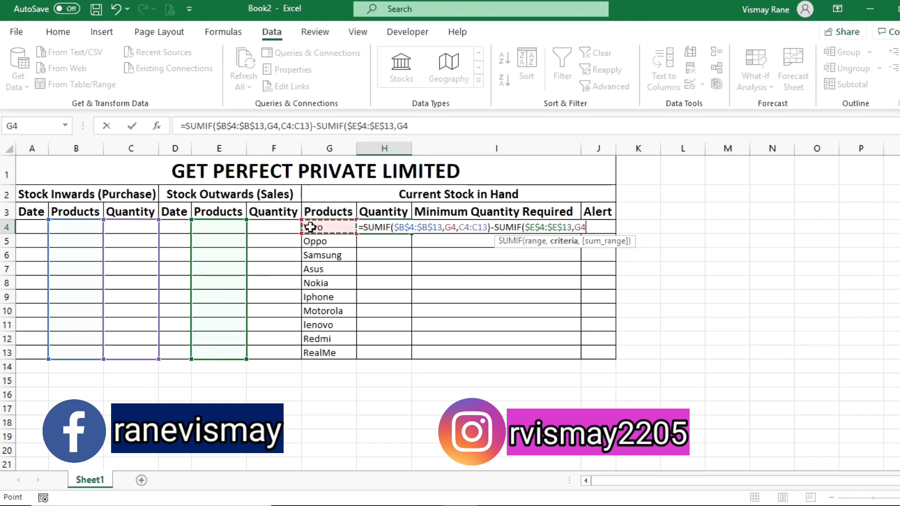
text(,)
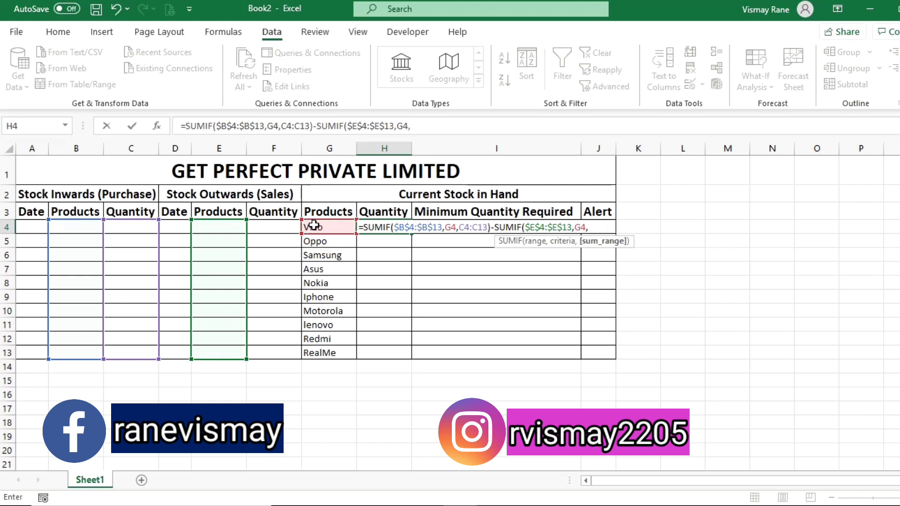
drag(271, 227, 273, 357)
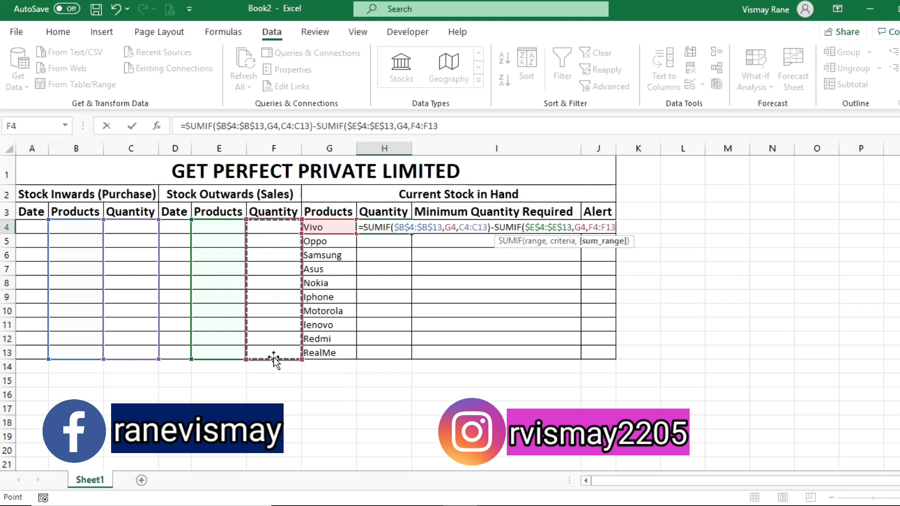
key(F4)
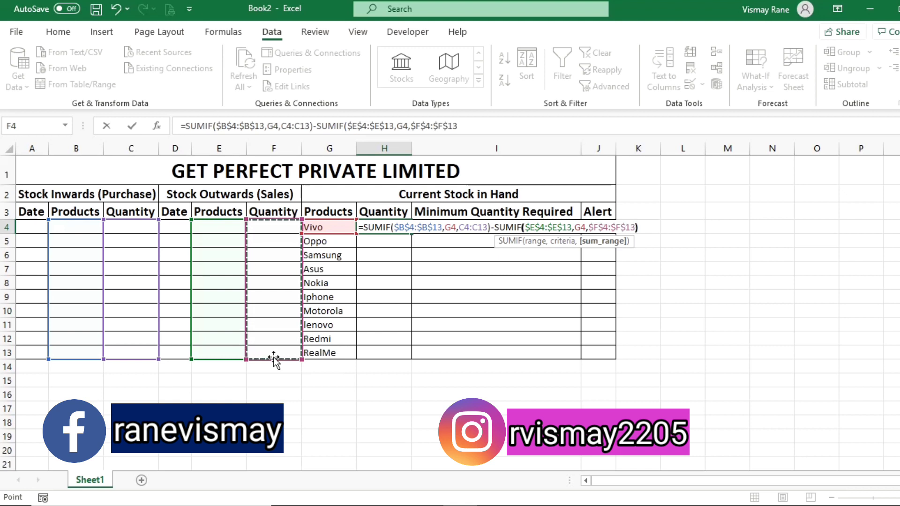
text())
- Make the C4:C13 sum range absolute, commit the formula showing 0, and copy H4
click(465, 228)
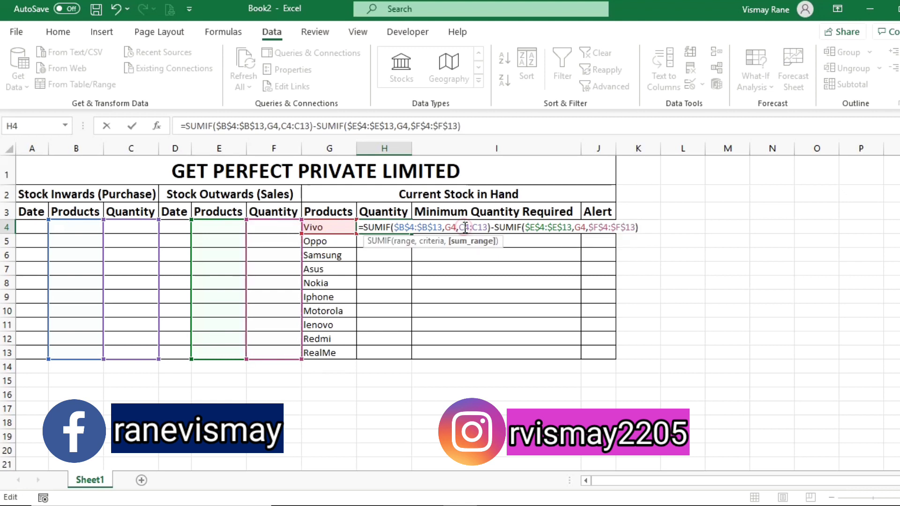
key(F4)
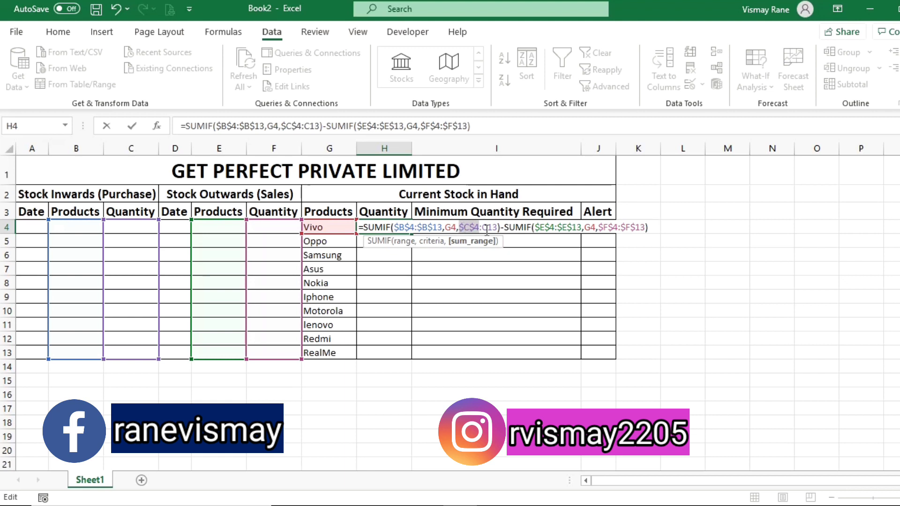
click(487, 227)
key(F4)
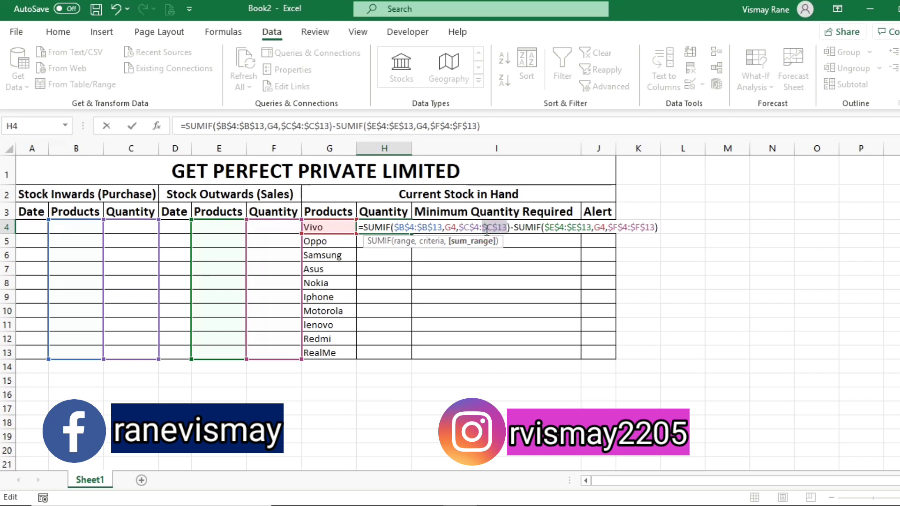
key(Return)
key(Up)
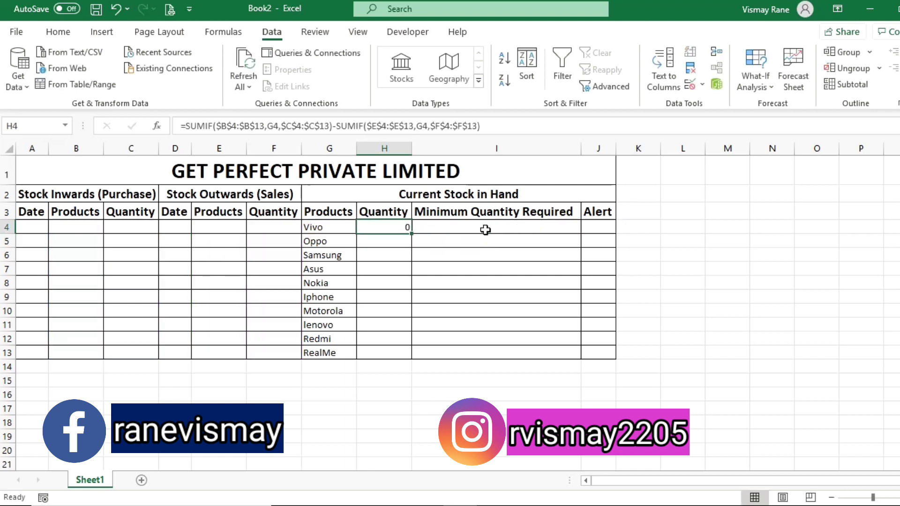
key(ctrl+c)
key(shift+Down)
key(shift+Down)
key(shift+Down)
key(shift+Down)
key(shift+Down)
key(shift+Down)
key(shift+Down)
- Paste the stock formula down H5:H13 so every brand shows 0
key(Return)
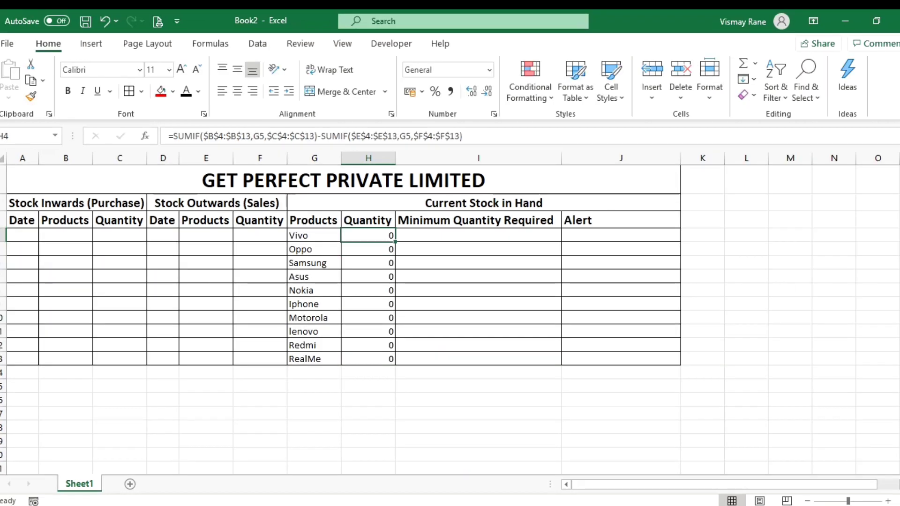
click(368, 235)
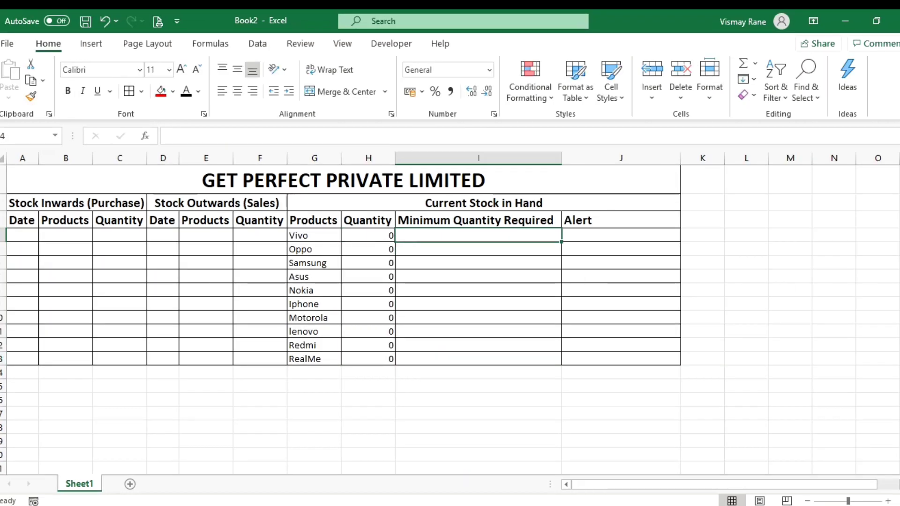
click(477, 235)
key(Left)
key(Left)
key(Left)
key(Left)
key(Left)
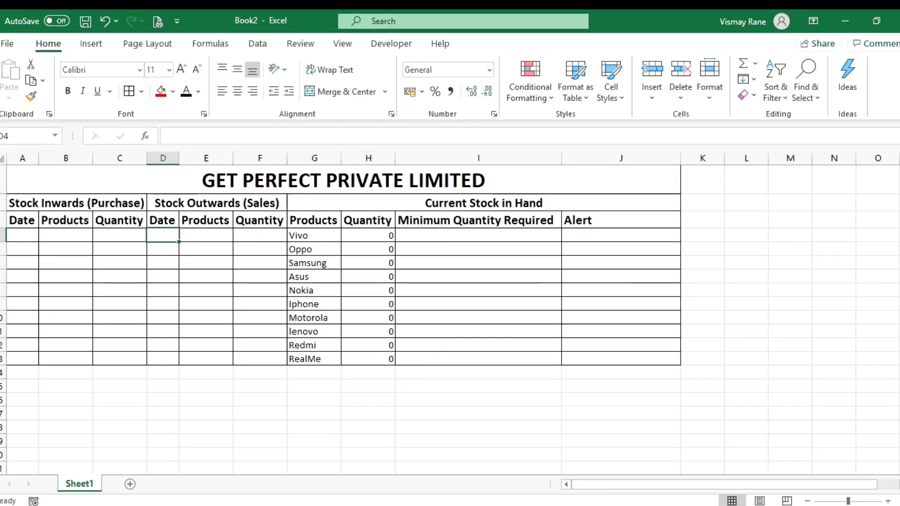
key(Left)
key(Left)
key(Left)
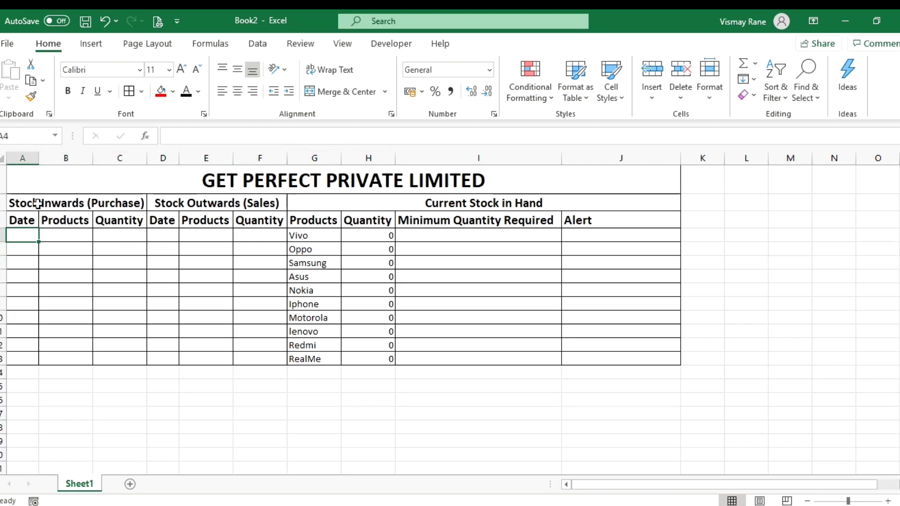
- Fill the merged title cell yellow
drag(38, 203, 459, 177)
click(412, 175)
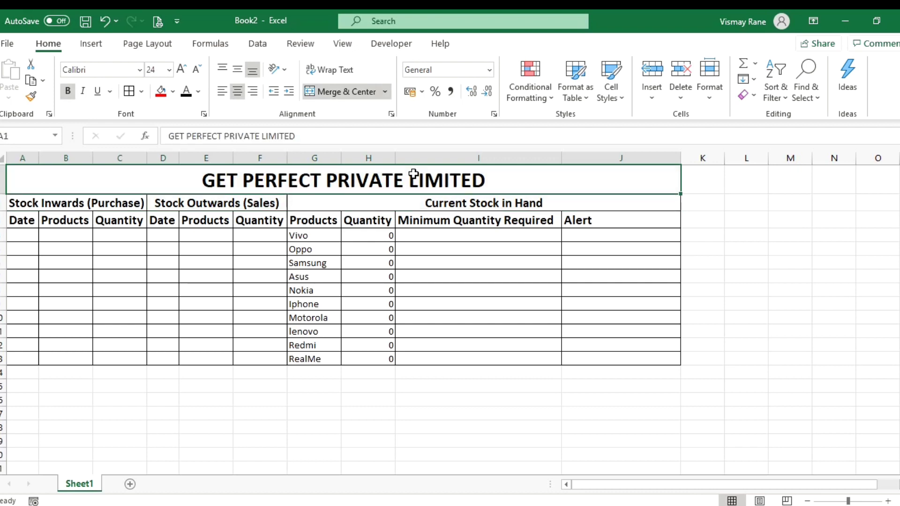
click(173, 92)
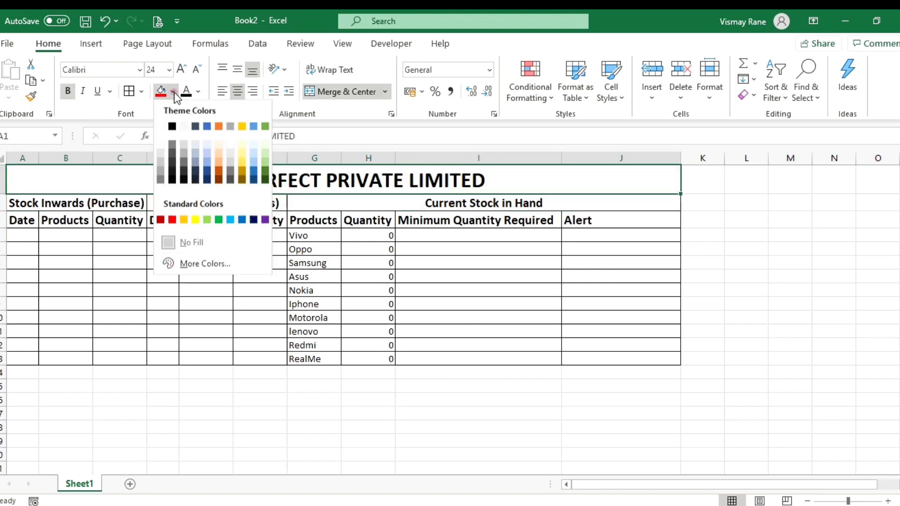
click(195, 219)
- Colour the section headers: Stock Inwards light green, Stock Outwards red, Current Stock orange
click(29, 204)
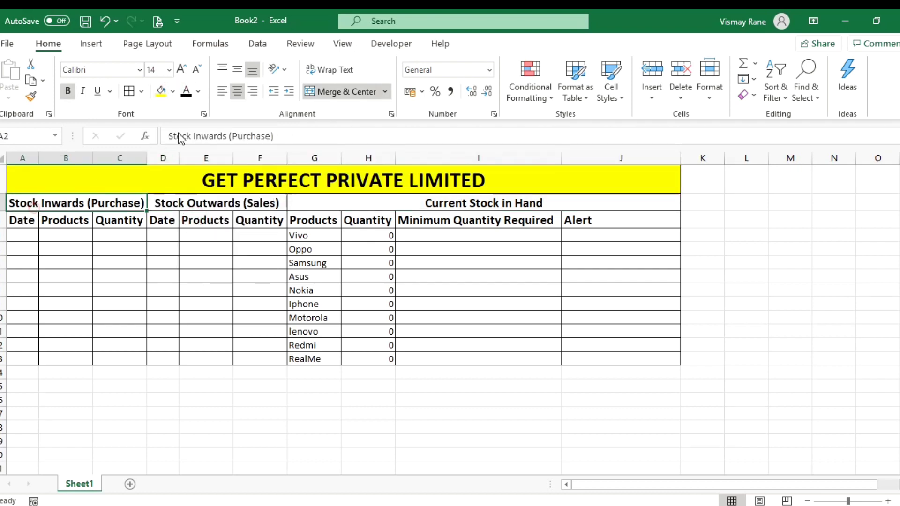
click(173, 91)
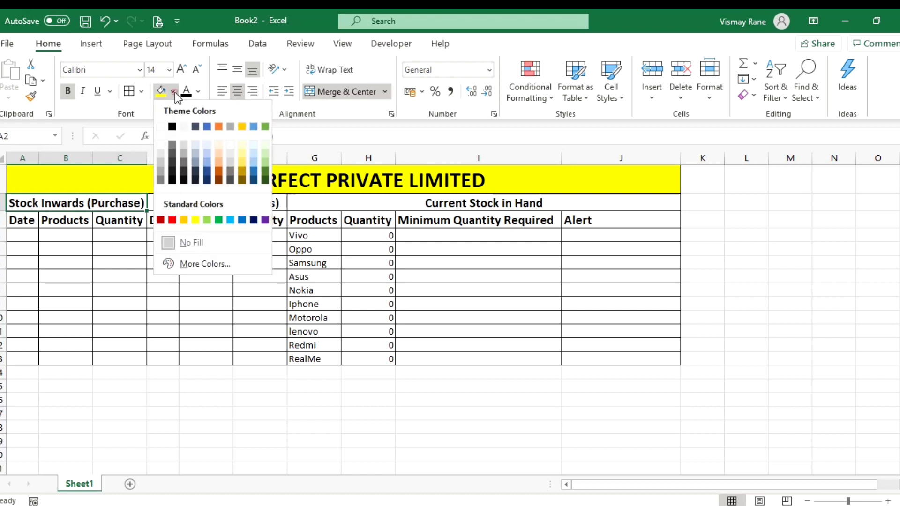
click(207, 219)
click(190, 202)
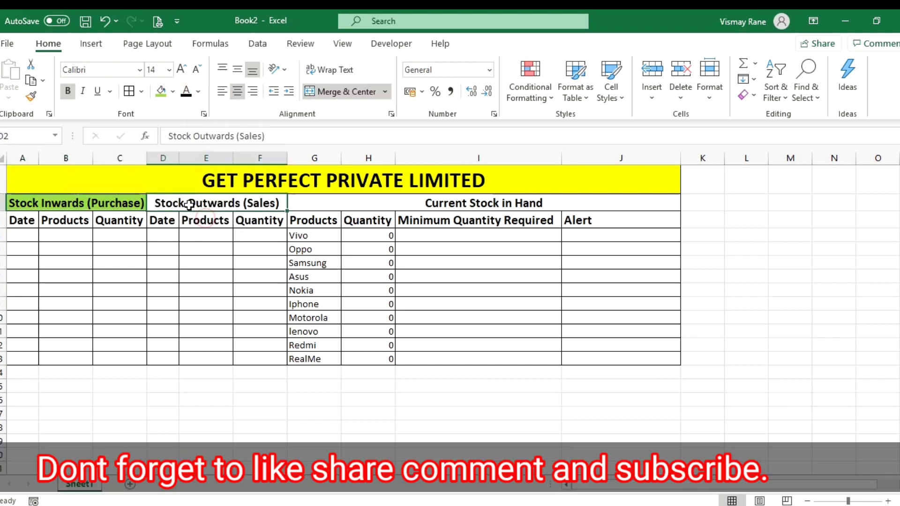
click(173, 91)
click(172, 218)
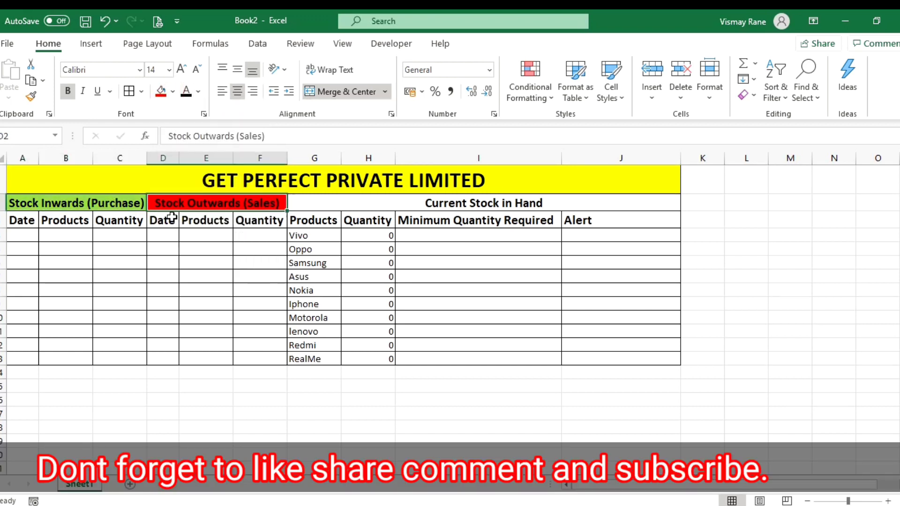
click(330, 202)
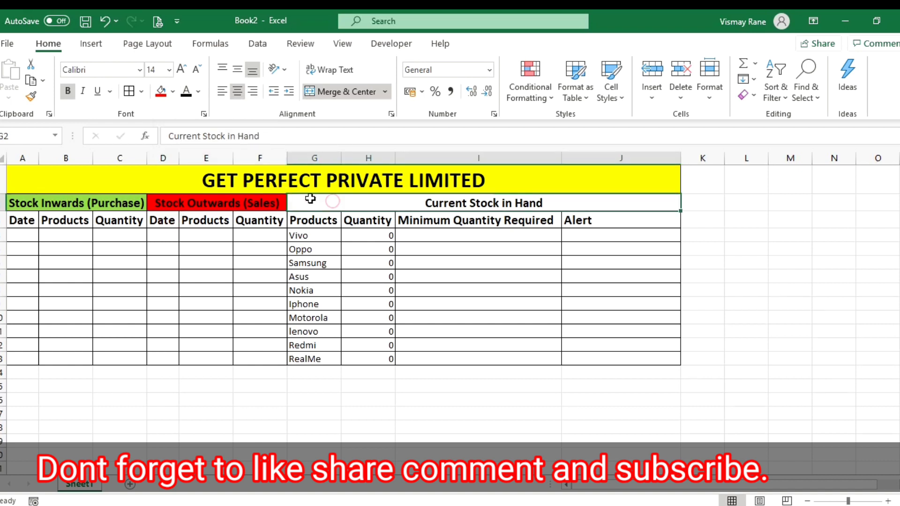
click(173, 92)
click(182, 218)
- Make the column header row A3:J3 dark blue with white text
key(Down)
key(Left)
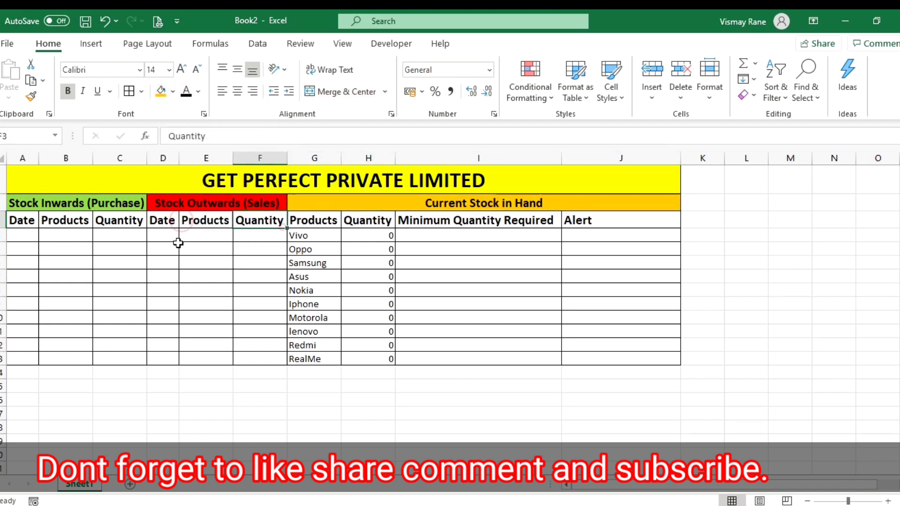
drag(18, 220, 123, 218)
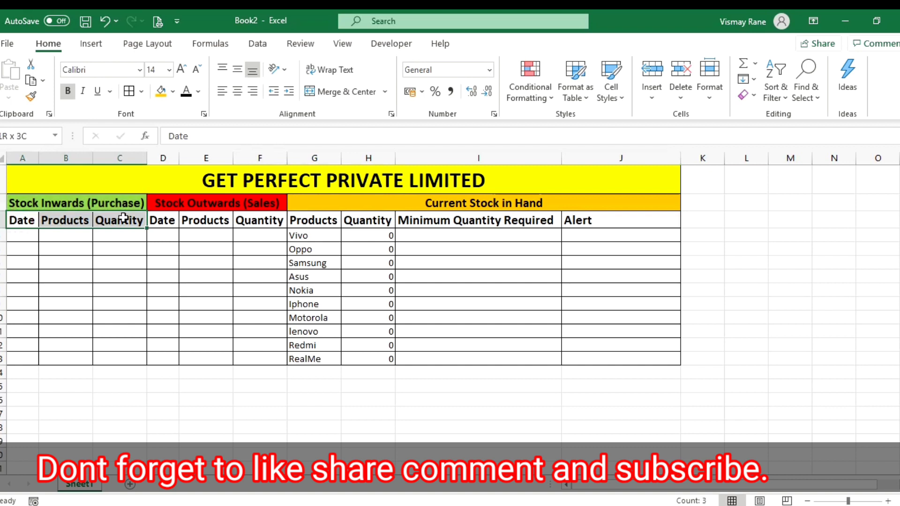
key(ctrl+v)
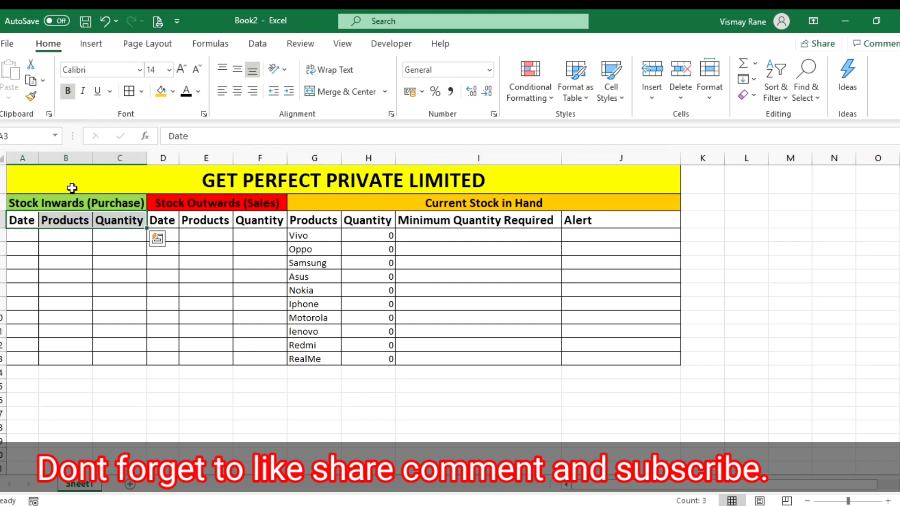
drag(20, 221, 568, 220)
key(ctrl+v)
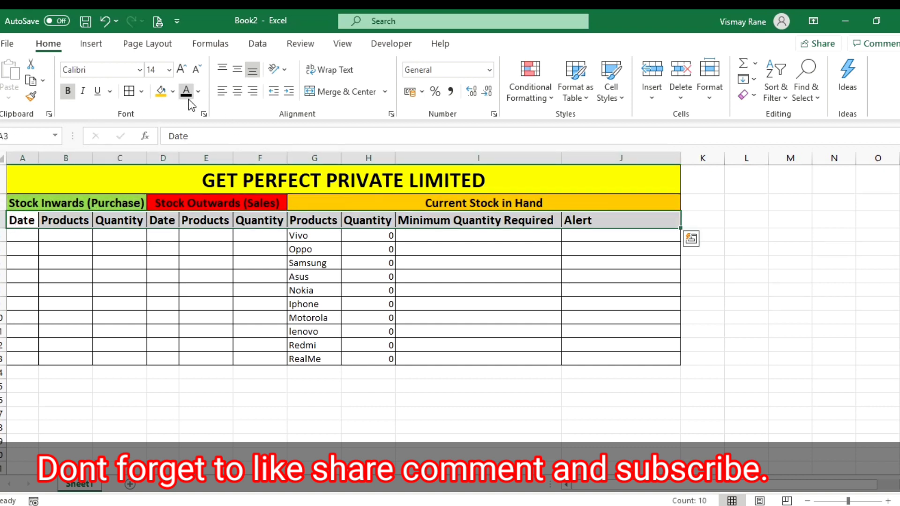
click(173, 92)
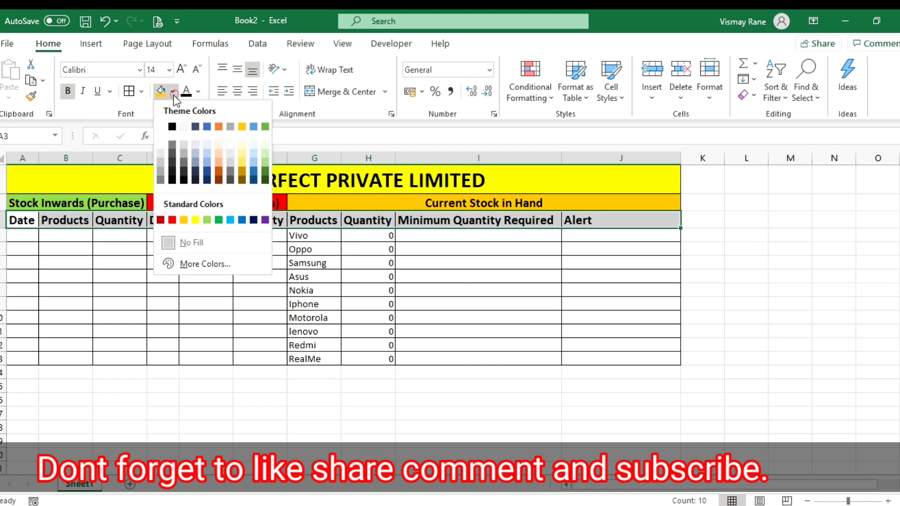
click(253, 220)
click(198, 92)
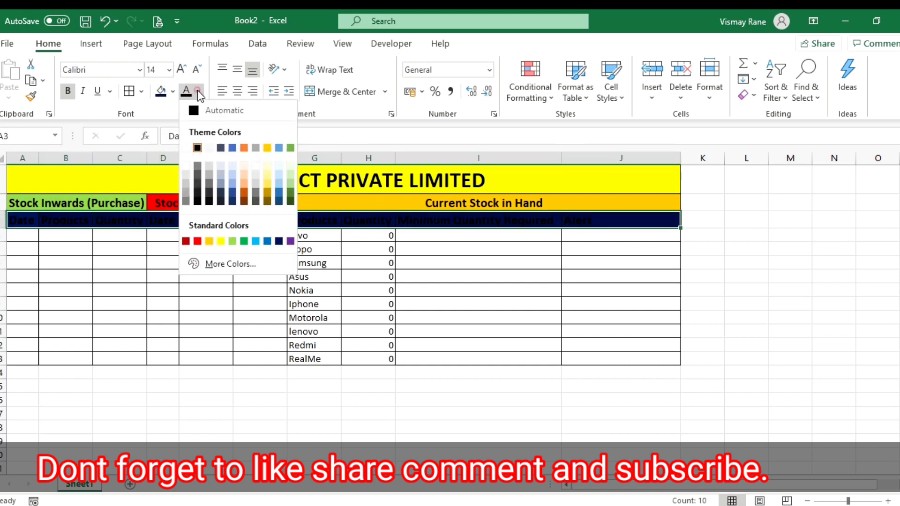
click(189, 149)
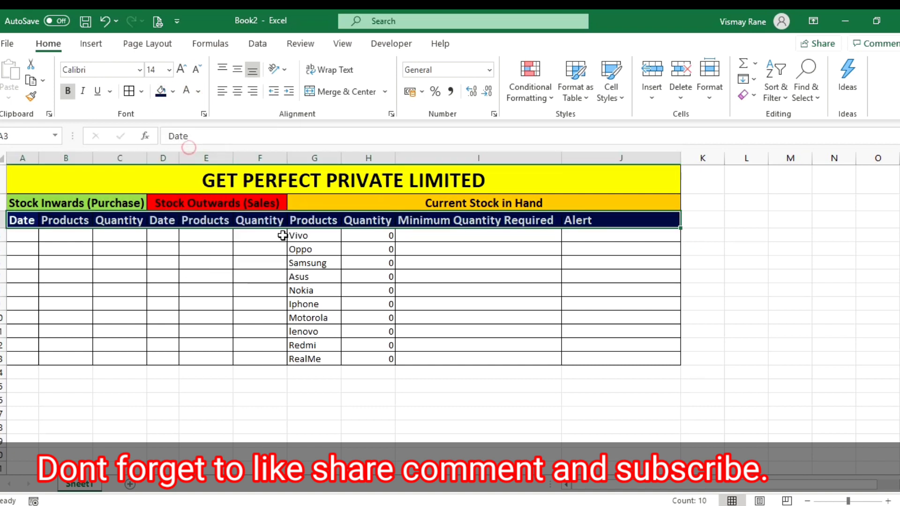
click(506, 279)
click(23, 240)
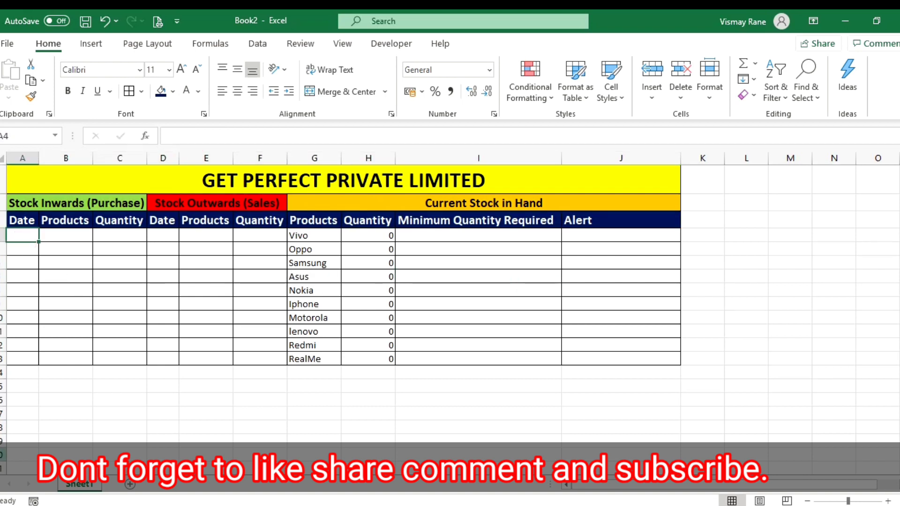
- Finish the A4 purchase date and log Redmi with a quantity of 50 in row 4
text(11-02-2020)
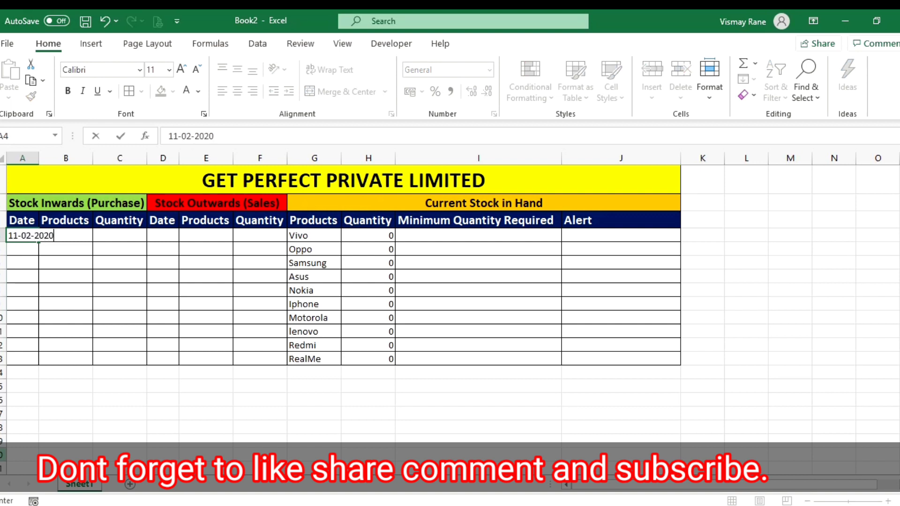
key(Return)
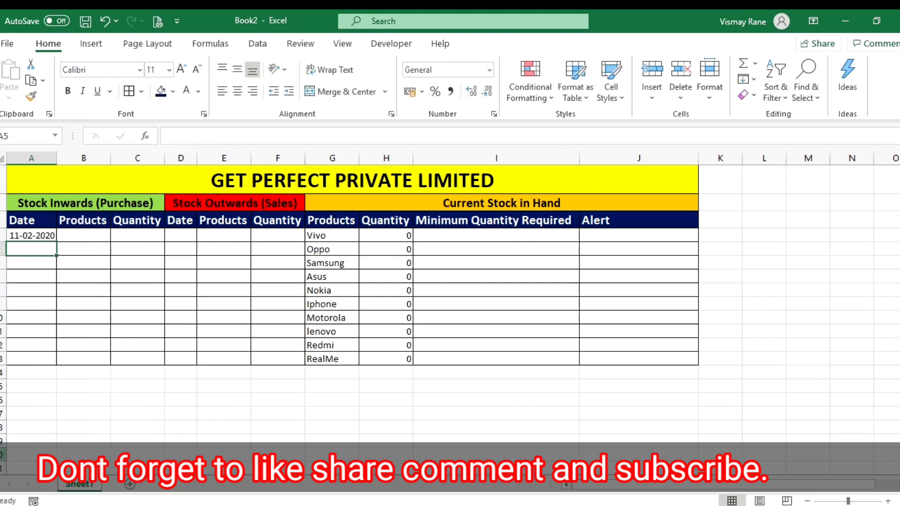
click(84, 235)
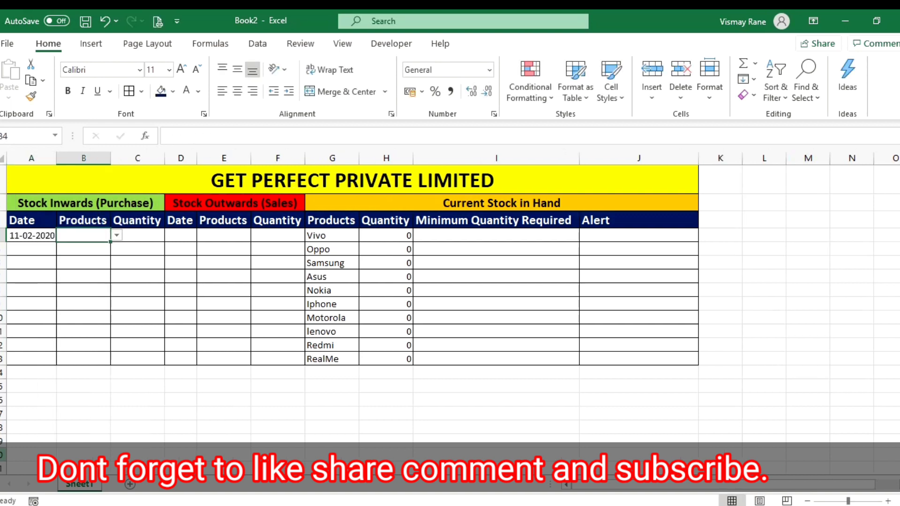
click(116, 236)
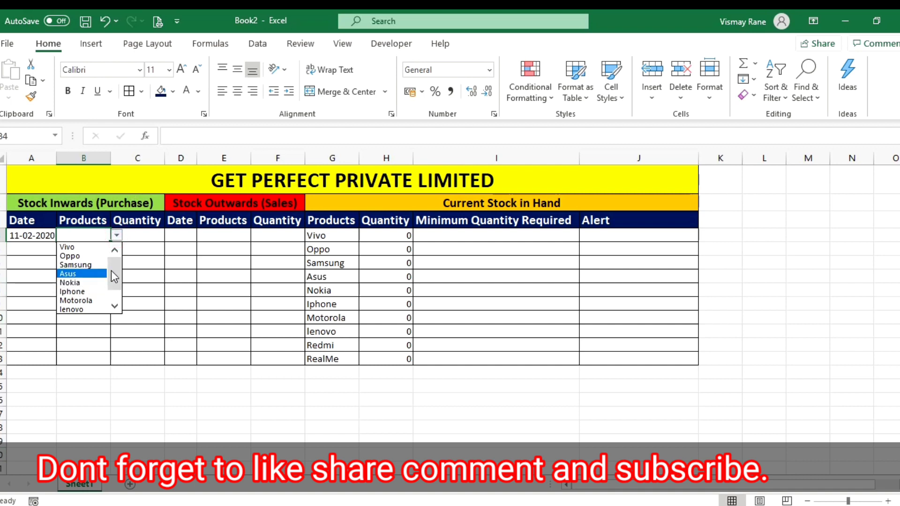
scroll(114, 277, down, 1)
click(87, 304)
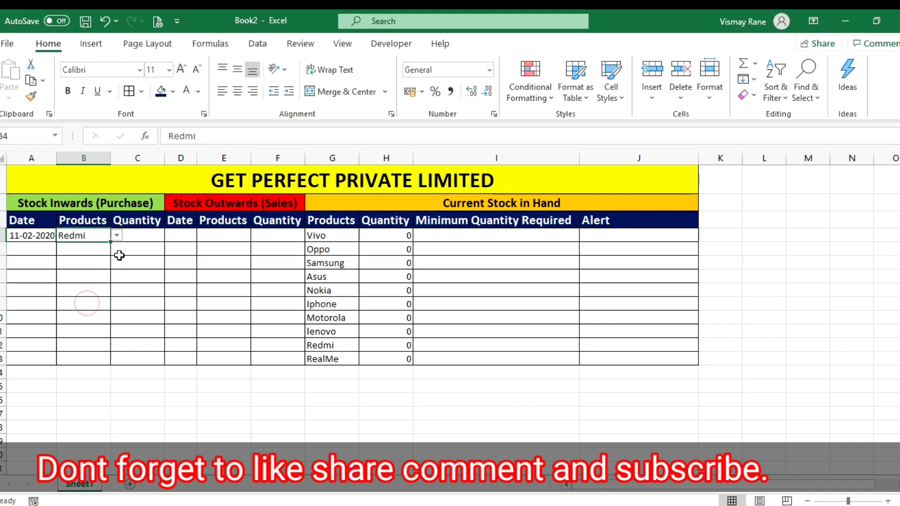
click(150, 232)
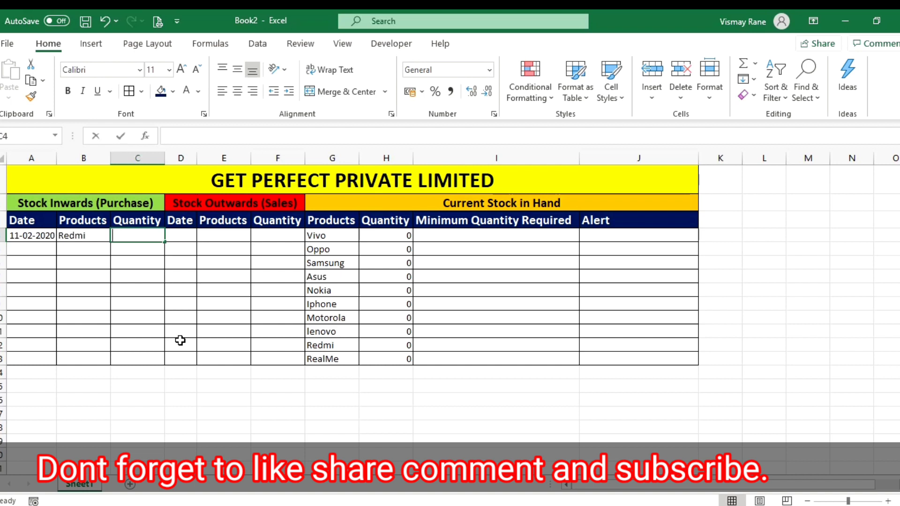
text(50)
key(Return)
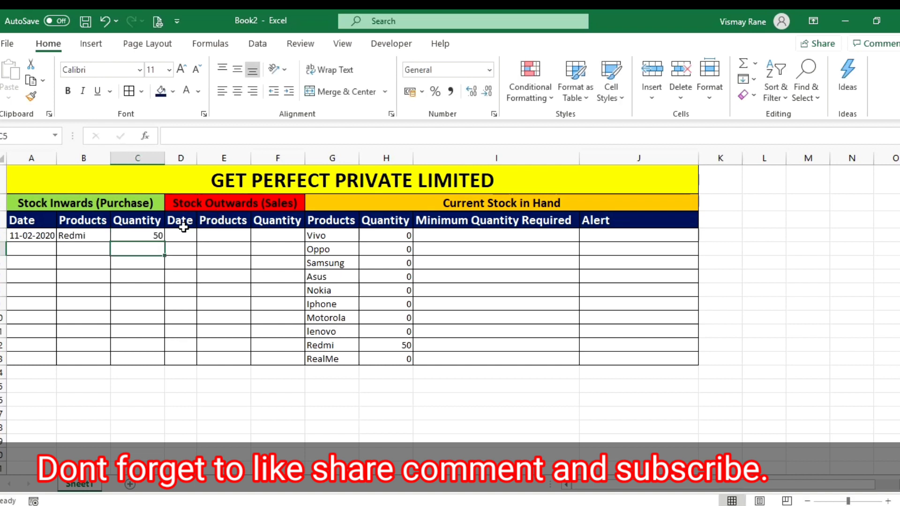
click(179, 234)
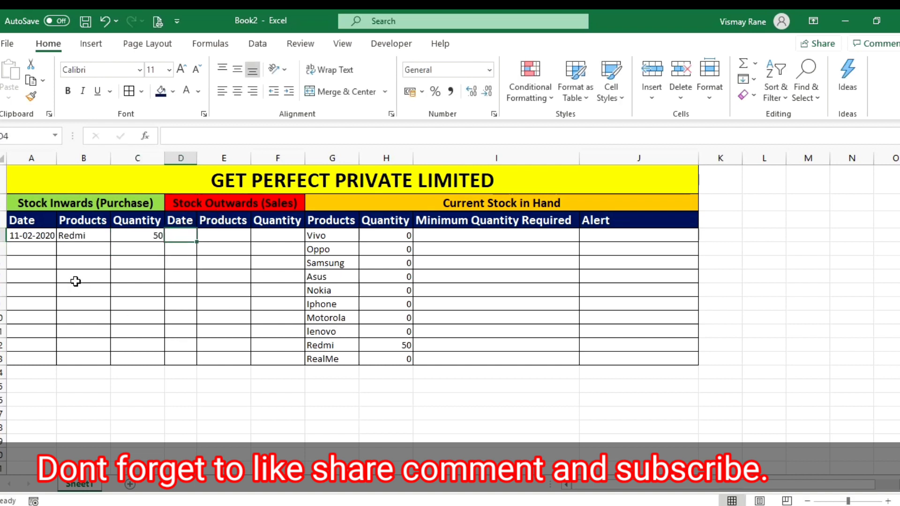
- Record a Vivo purchase of 150 dated 08-02-2020 in row 5
click(54, 250)
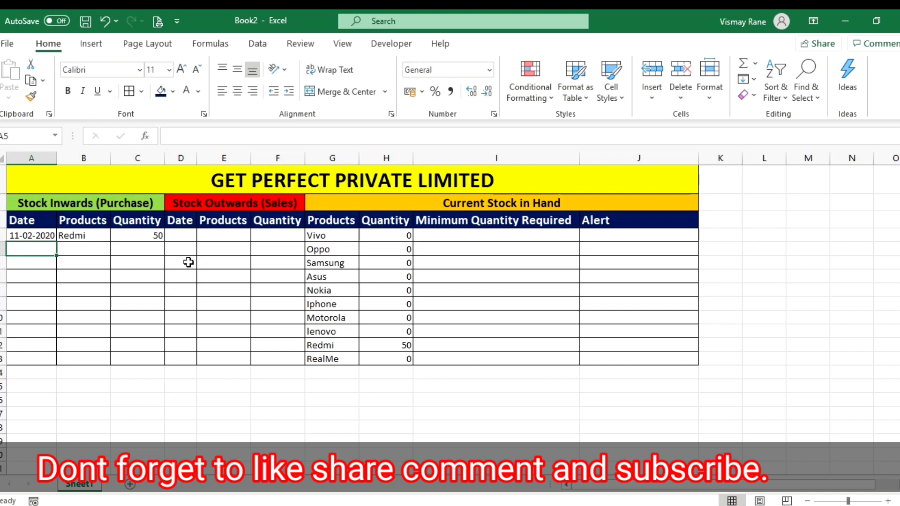
text(08-02-2020)
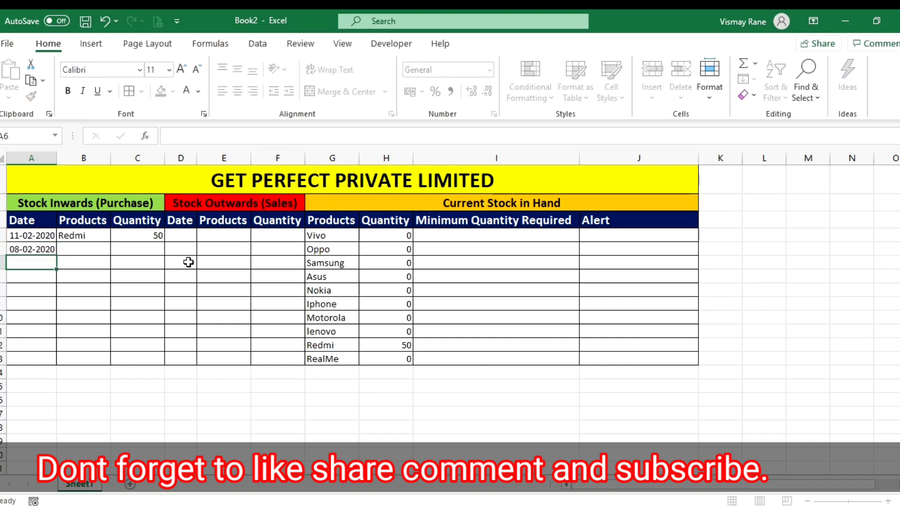
key(Tab)
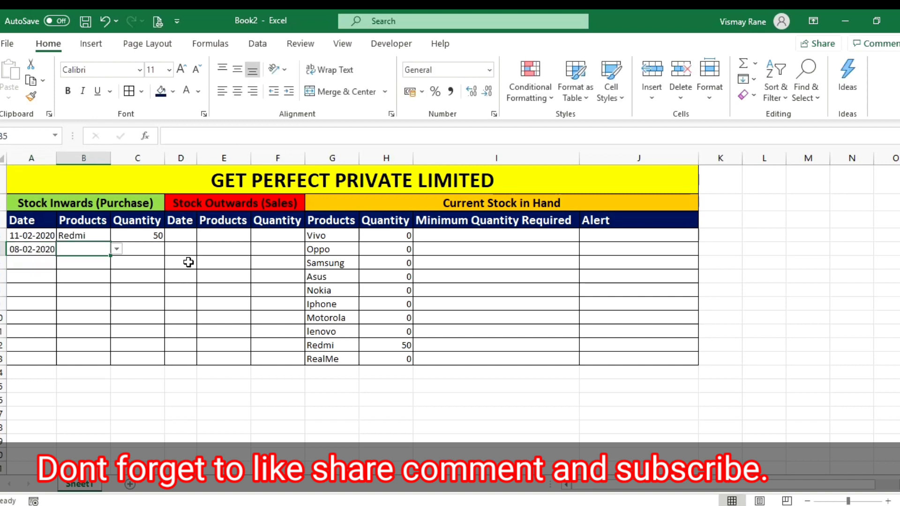
click(117, 248)
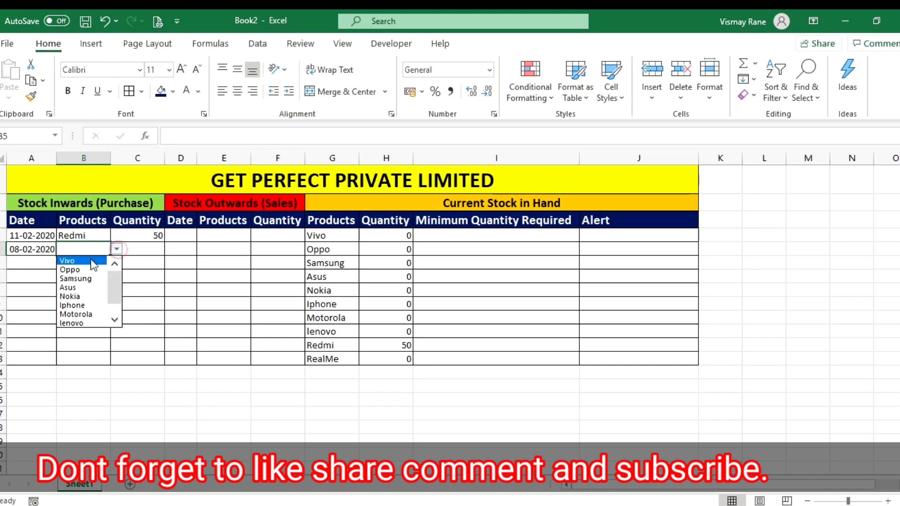
click(91, 259)
click(132, 244)
text(150)
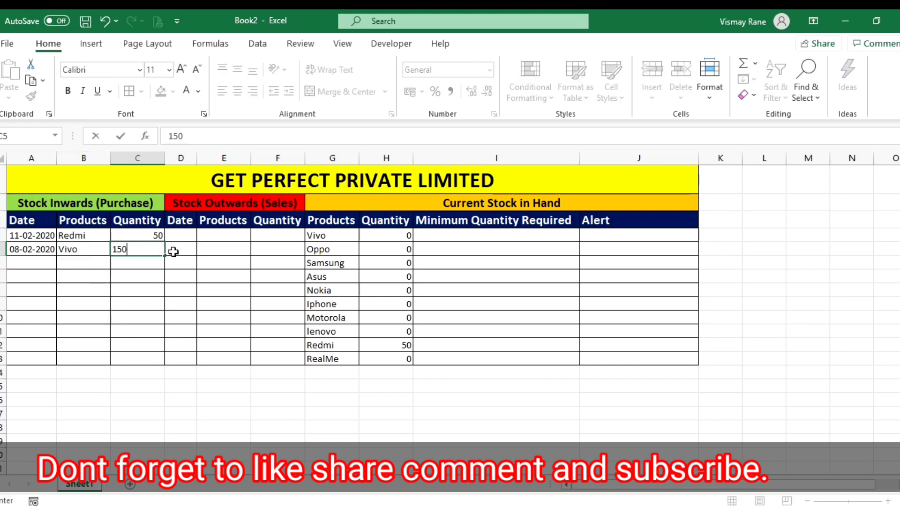
key(Return)
- Record an Oppo purchase of 75 dated 10-02-2020 in row 6
click(40, 258)
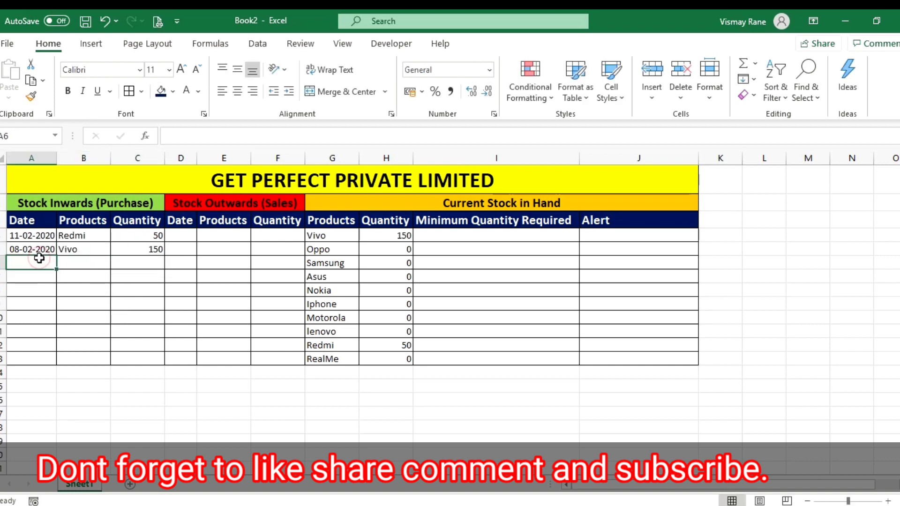
text(10-02-2020)
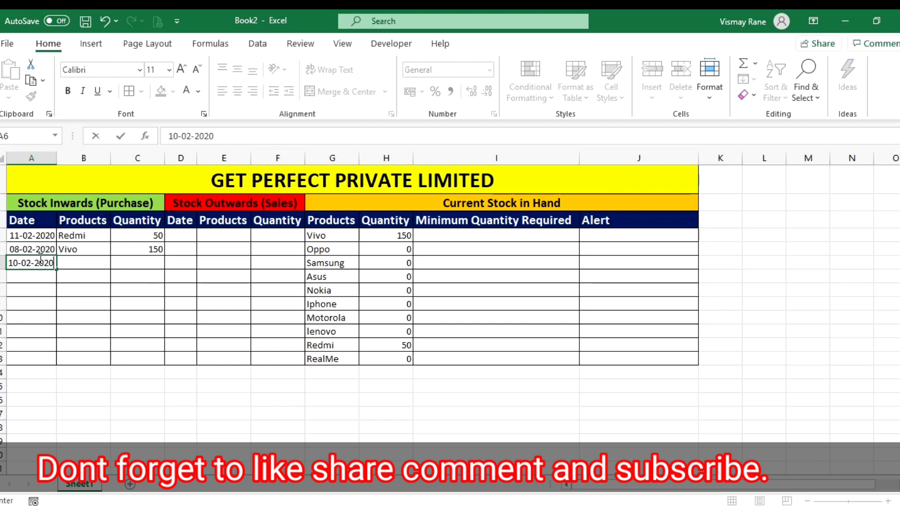
key(Return)
click(39, 258)
key(Right)
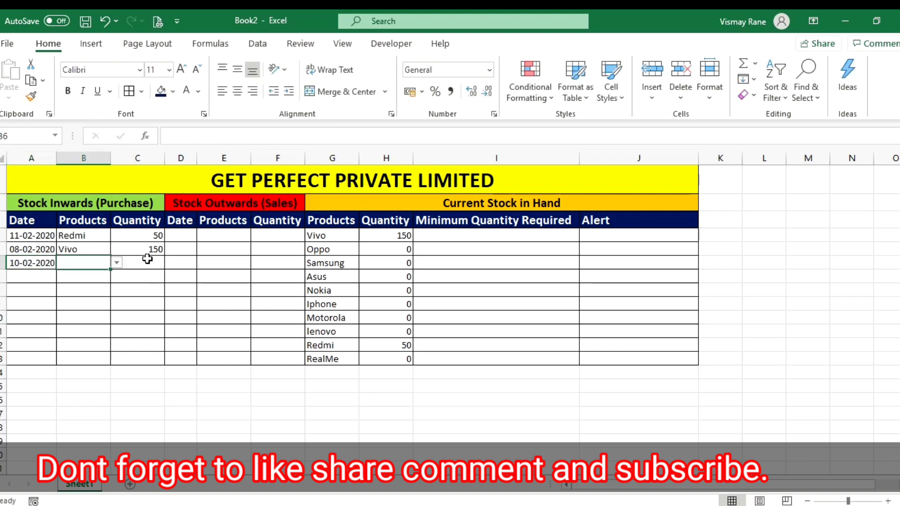
click(117, 263)
click(70, 284)
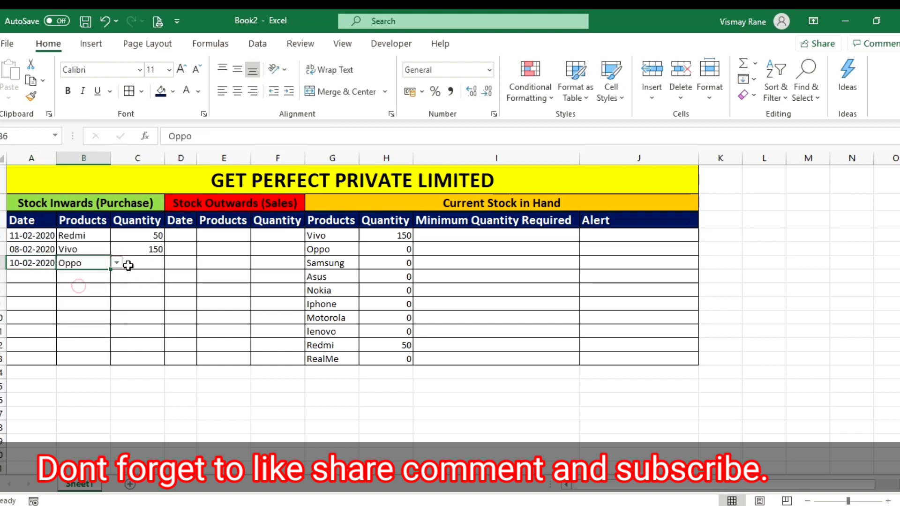
click(131, 262)
text(75)
key(Return)
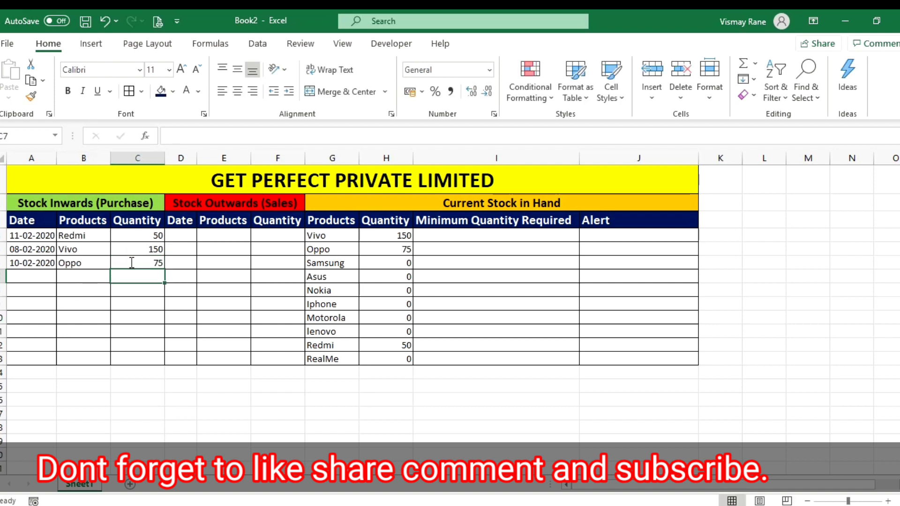
- Record a Nokia purchase of 10 dated 07-02-2020 in row 7
click(35, 276)
text(7-02-2020)
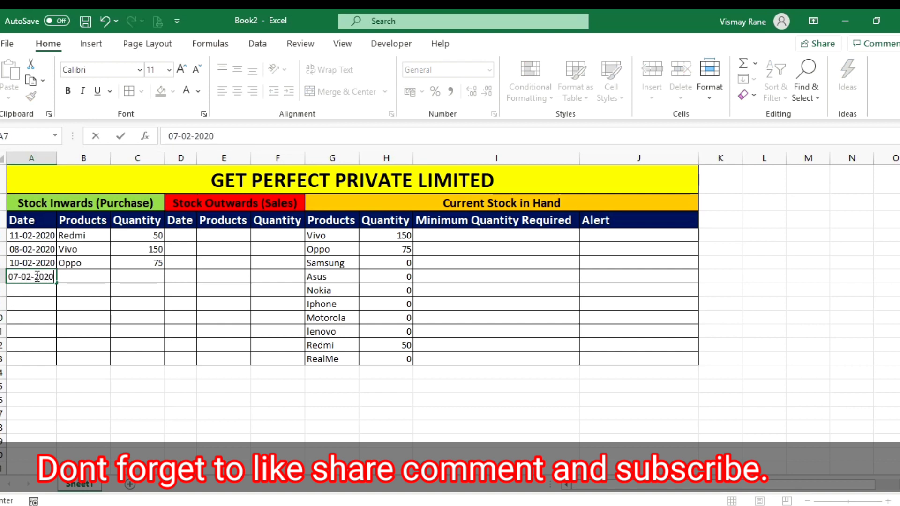
key(Return)
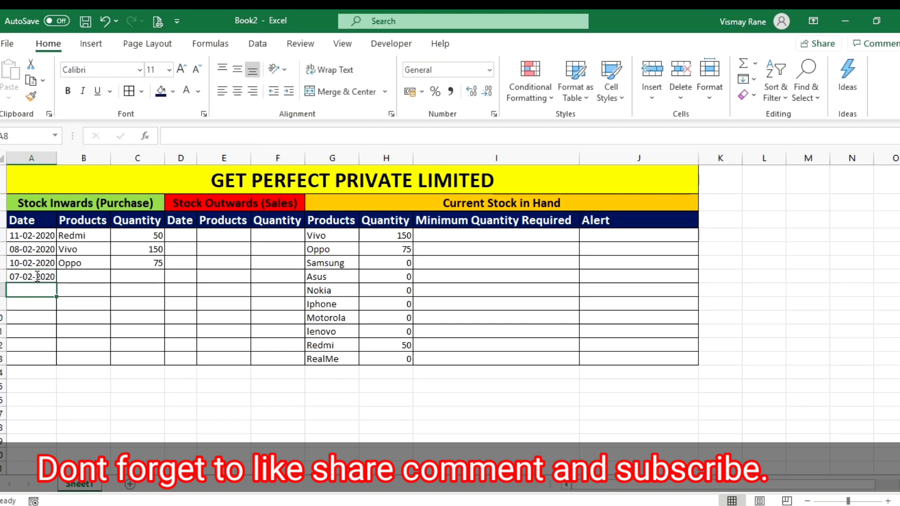
key(Up)
key(Right)
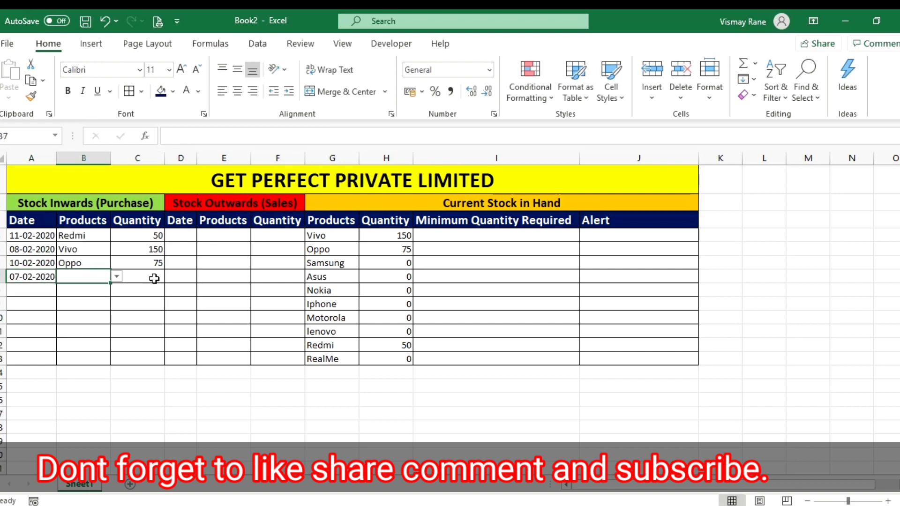
click(116, 276)
click(69, 322)
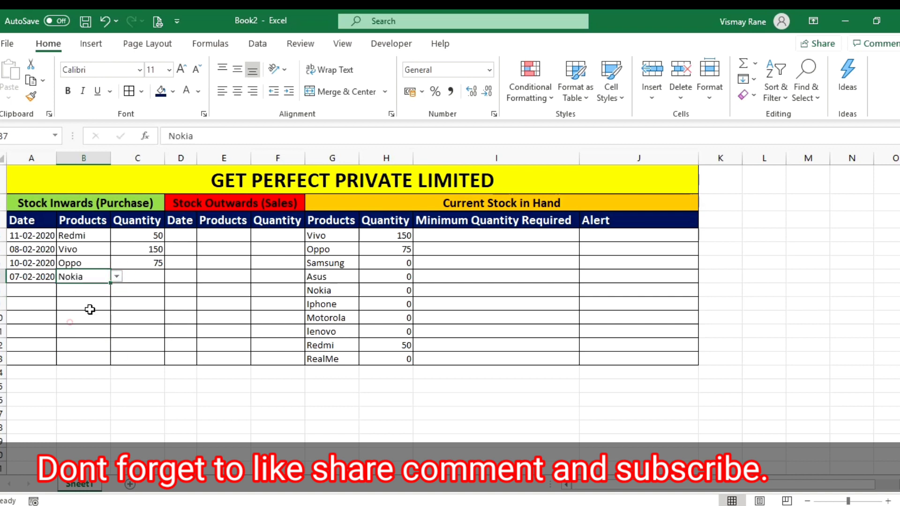
click(127, 279)
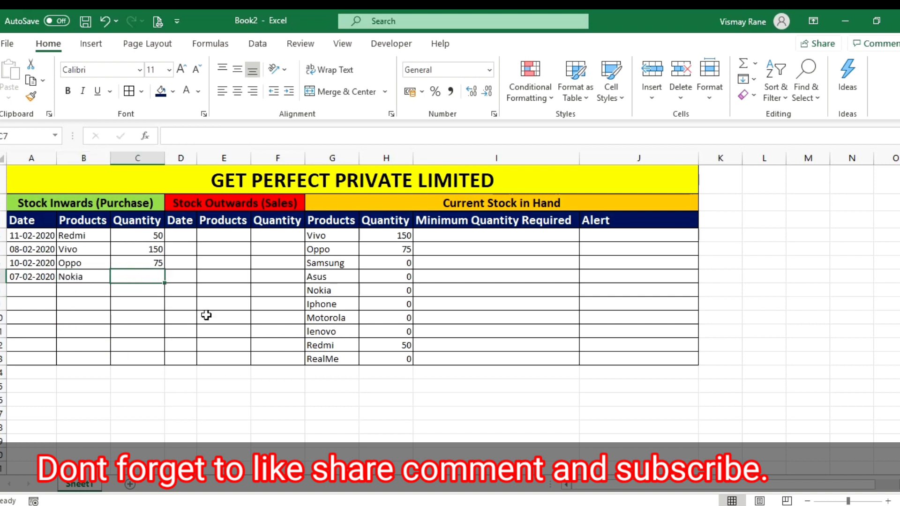
text(10)
key(Return)
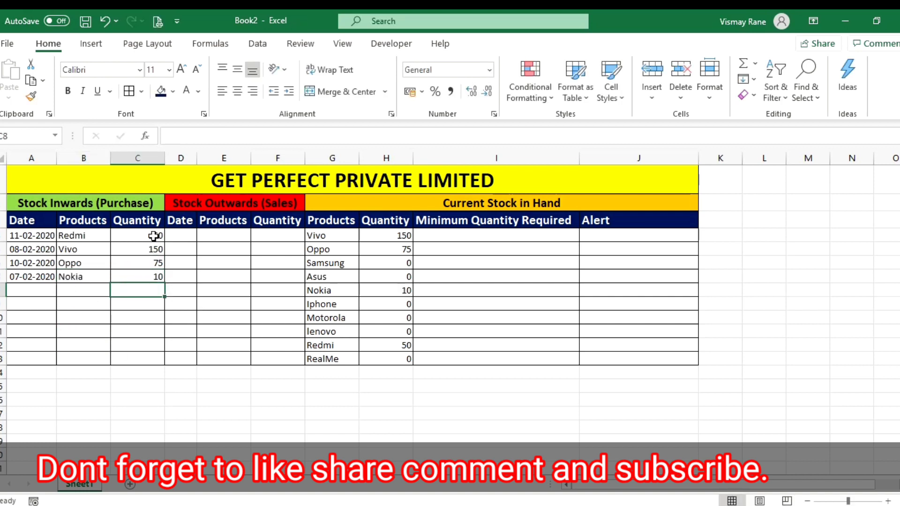
drag(154, 235, 139, 282)
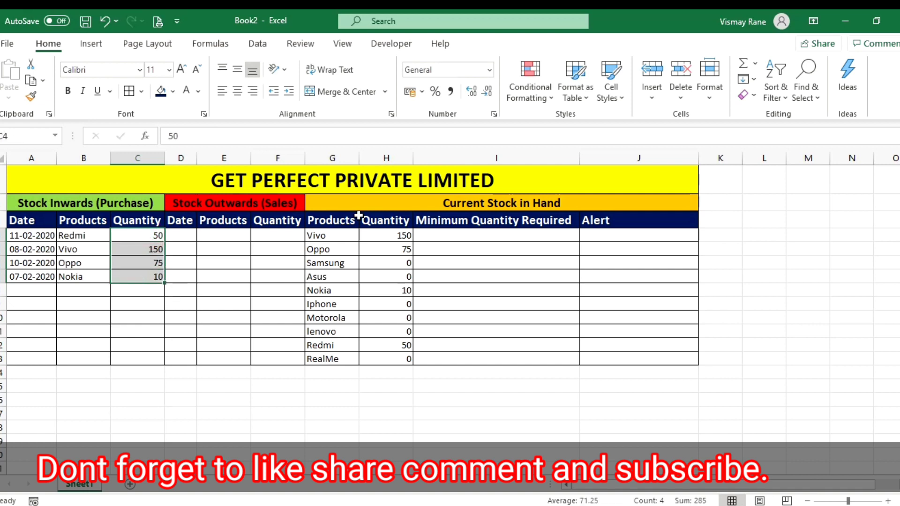
- Zoom the sheet in and AutoFit column A so the purchase dates show fully
click(350, 235)
click(388, 236)
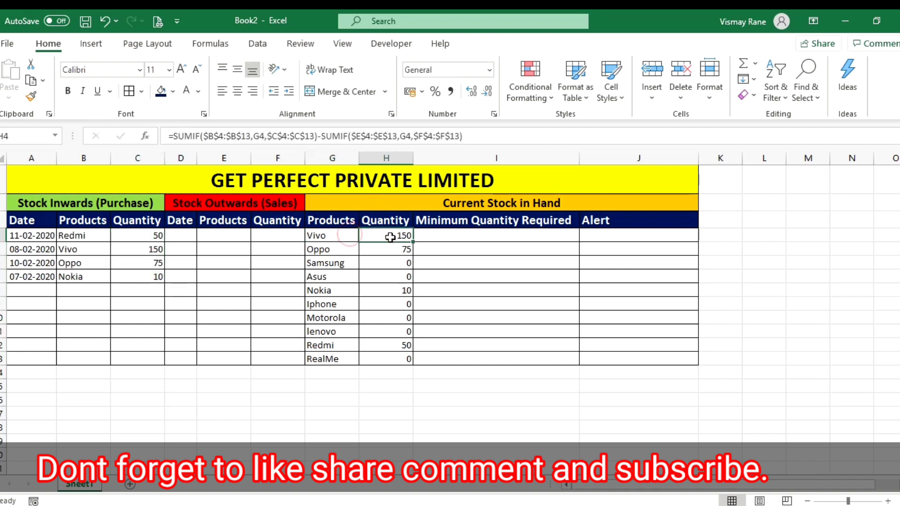
click(887, 501)
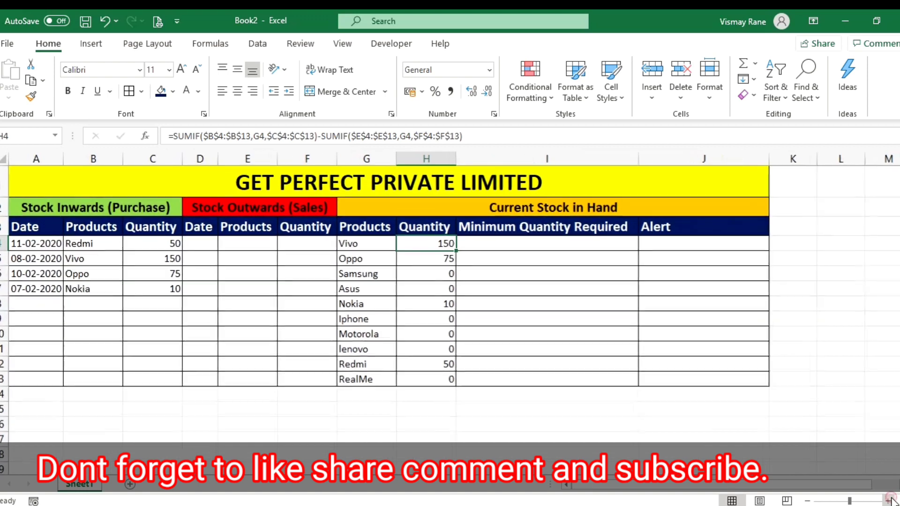
click(887, 501)
click(888, 501)
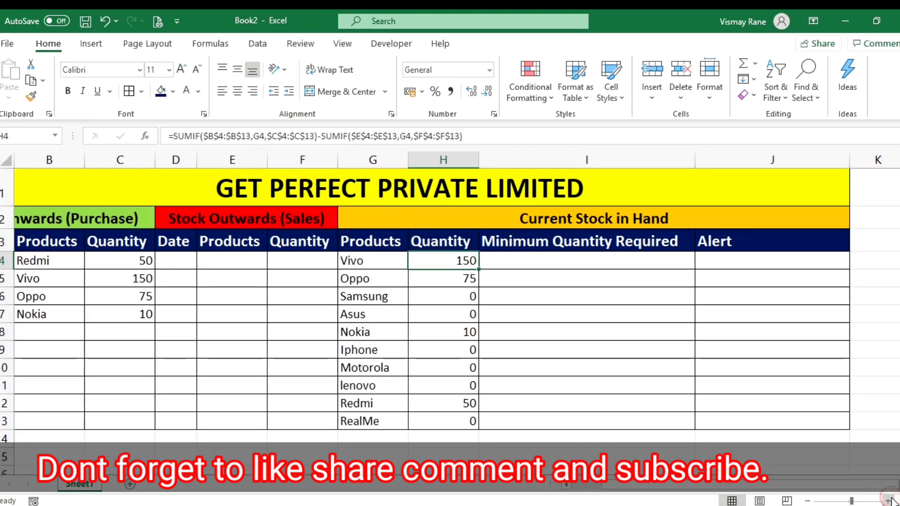
drag(753, 485, 714, 498)
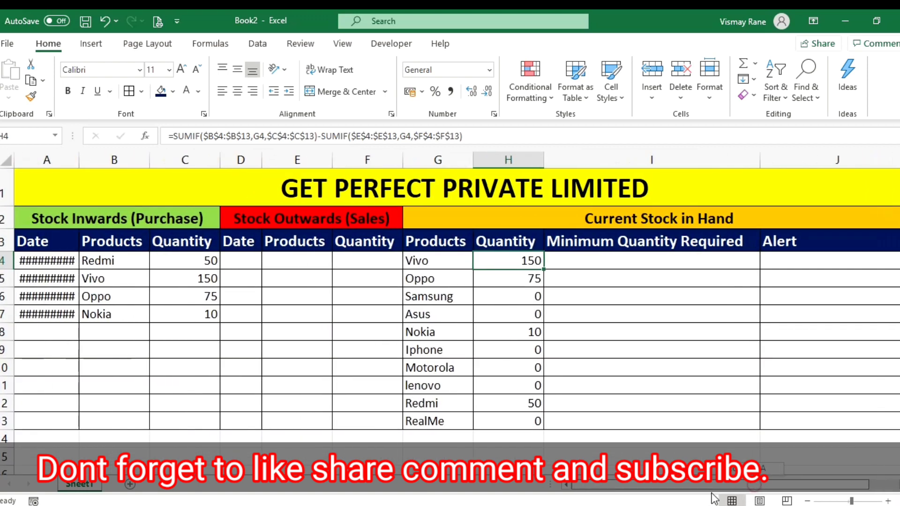
click(807, 501)
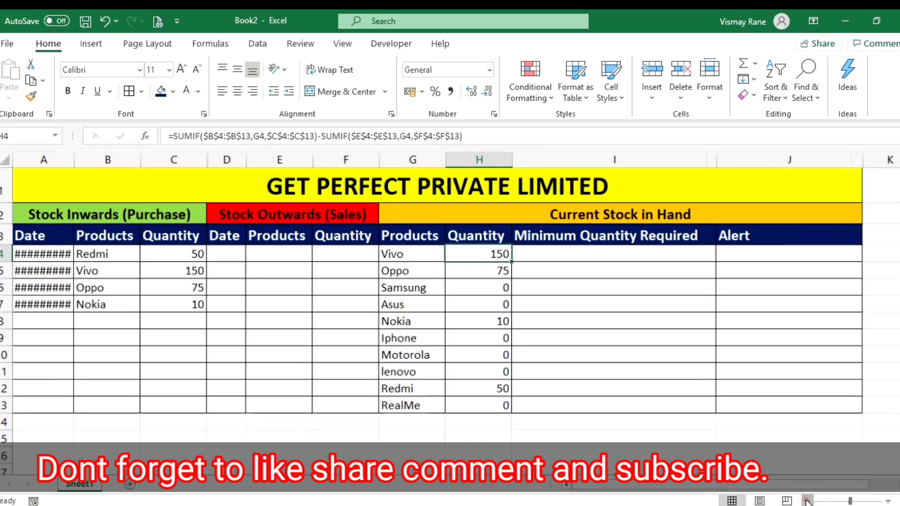
double_click(73, 159)
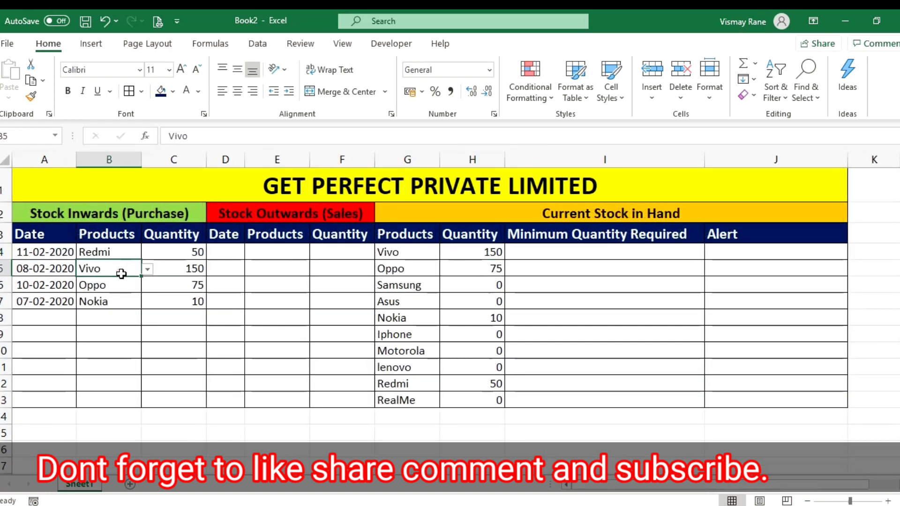
- Compare the Vivo 150 and Oppo 75 purchases with their SUMIF stock formulas
drag(120, 272, 168, 271)
click(489, 251)
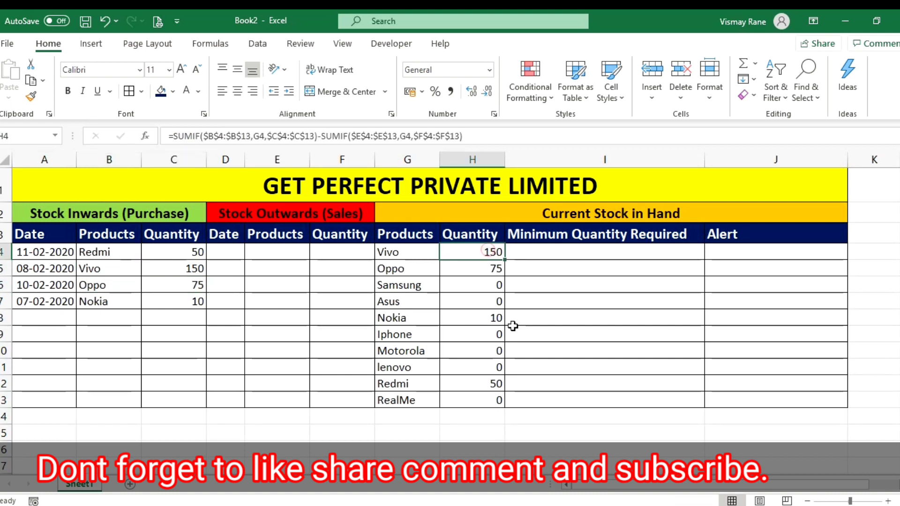
click(186, 285)
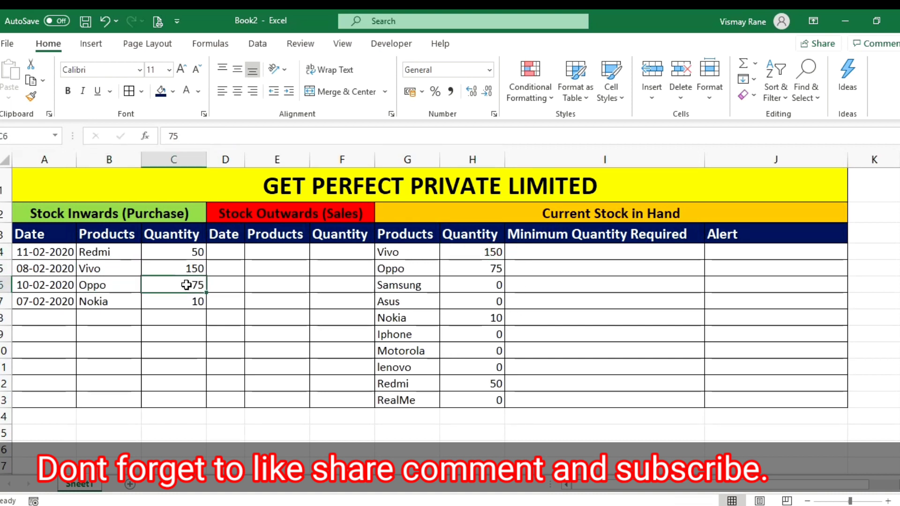
click(464, 264)
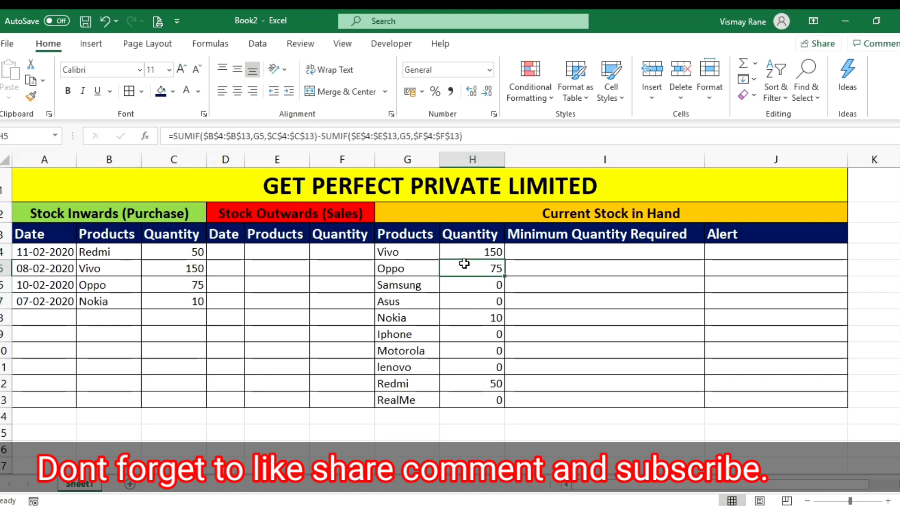
click(225, 252)
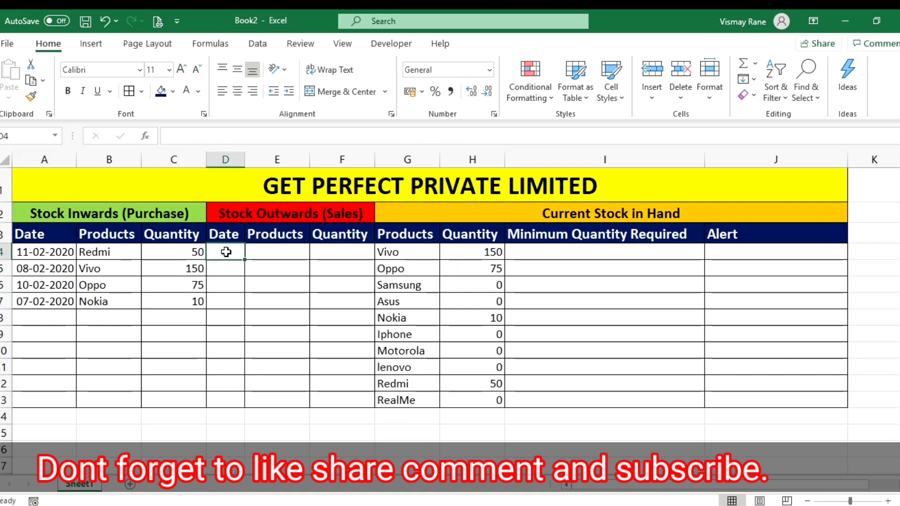
click(59, 255)
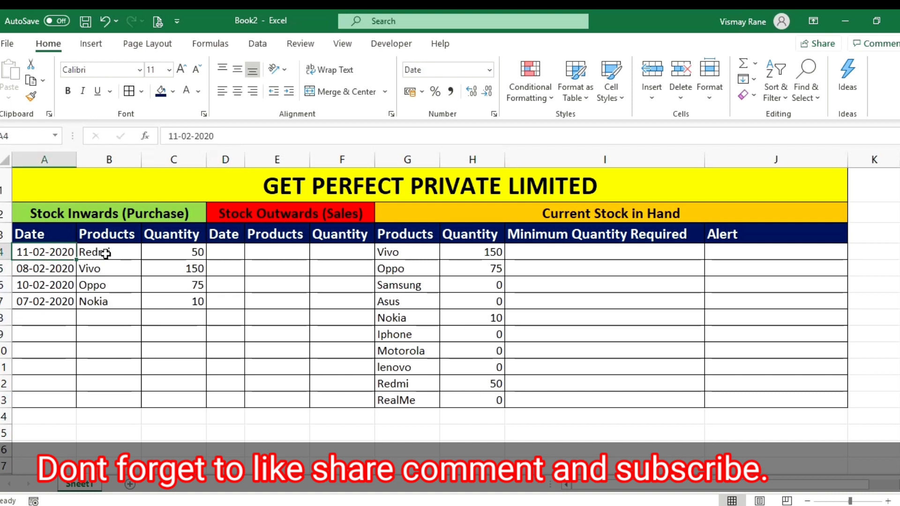
click(224, 247)
- Log the first sale in row 4: Redmi, 25 units, on 11-02-2020
text(11)
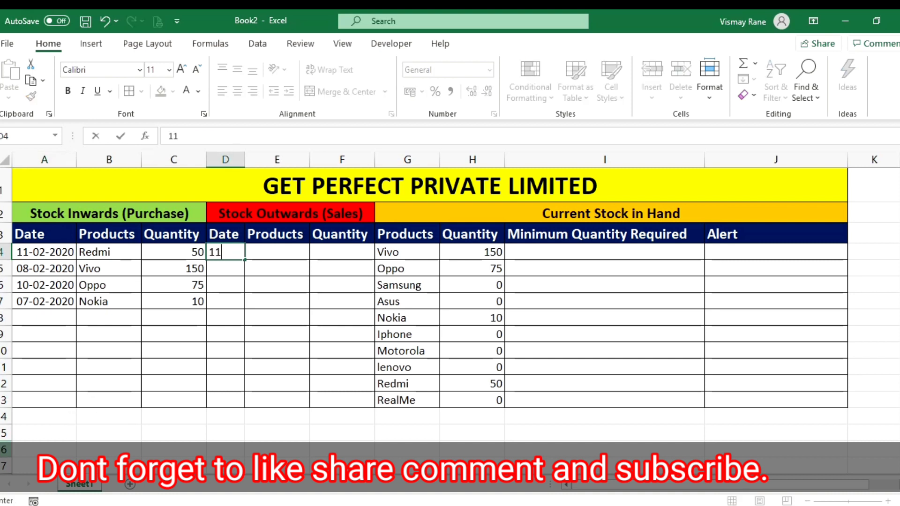
text(-02-202)
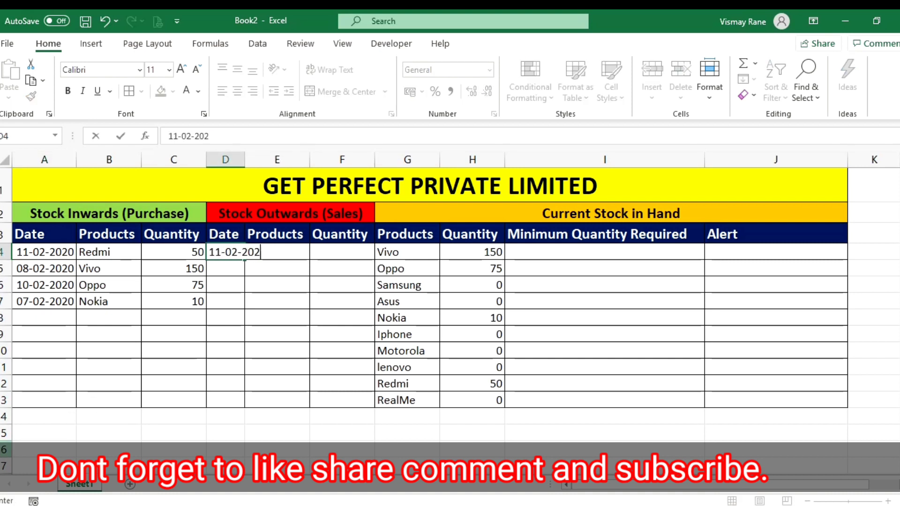
text(0)
key(Return)
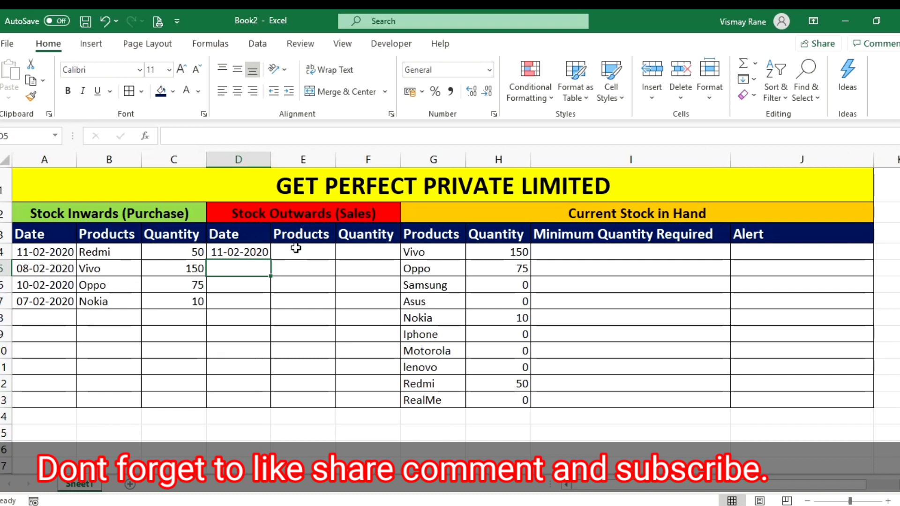
click(296, 248)
click(342, 253)
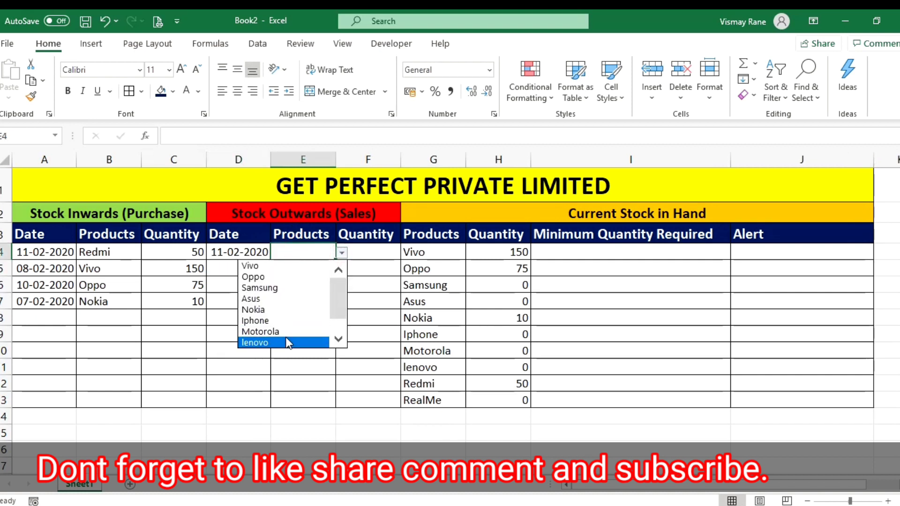
drag(339, 299, 339, 310)
click(302, 331)
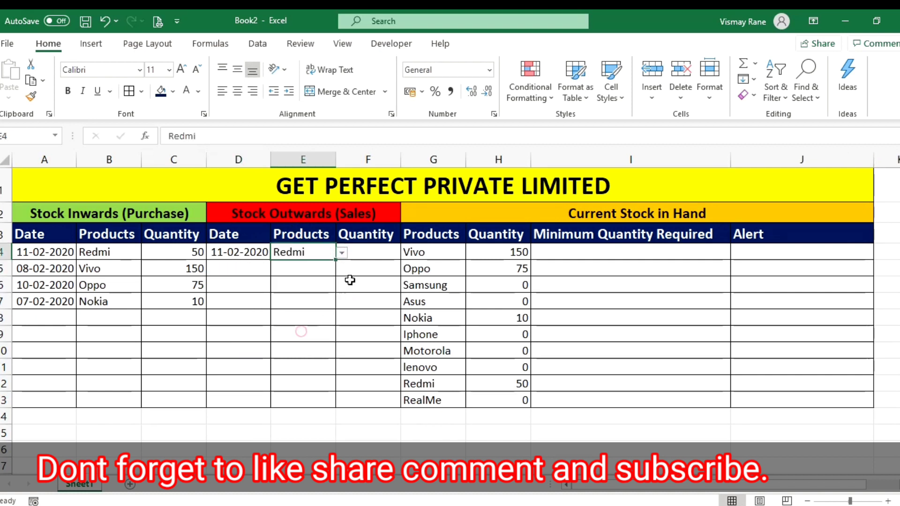
key(Tab)
text(25)
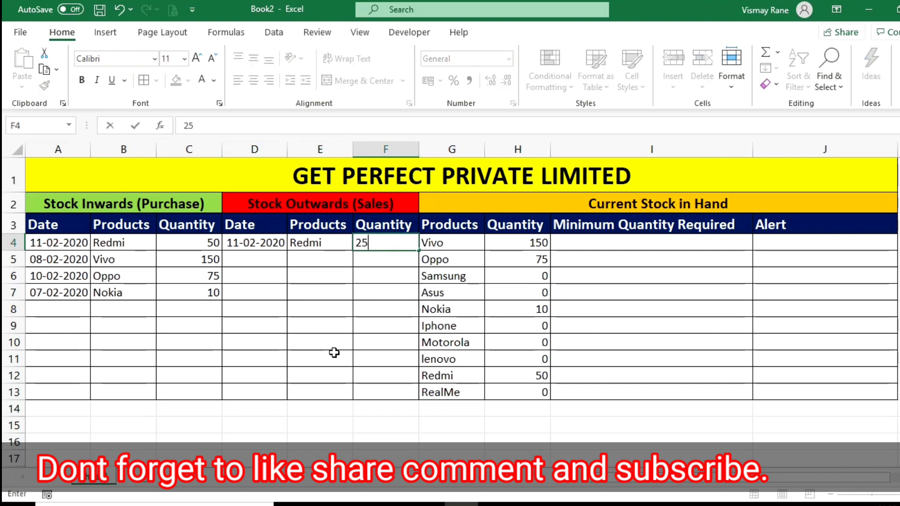
- Verify Redmi's current stock reflects 50 purchased minus 25 sold
click(538, 372)
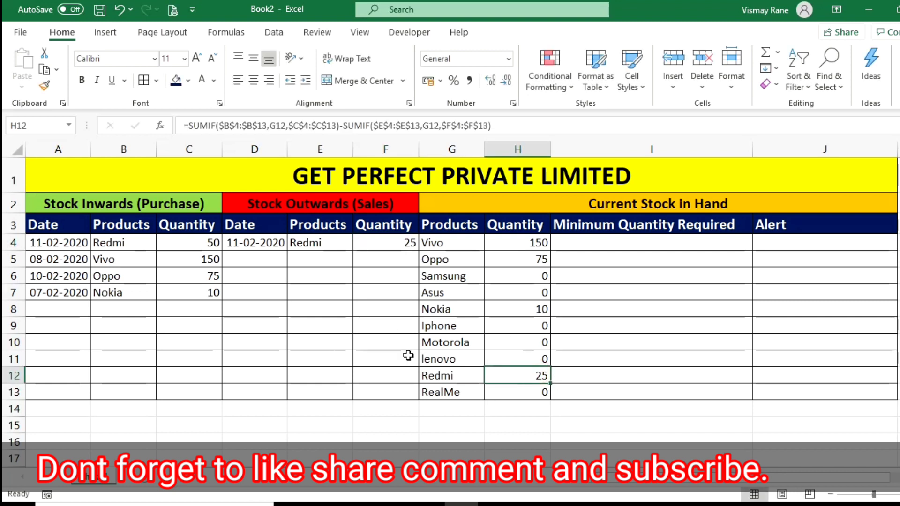
click(209, 247)
click(382, 240)
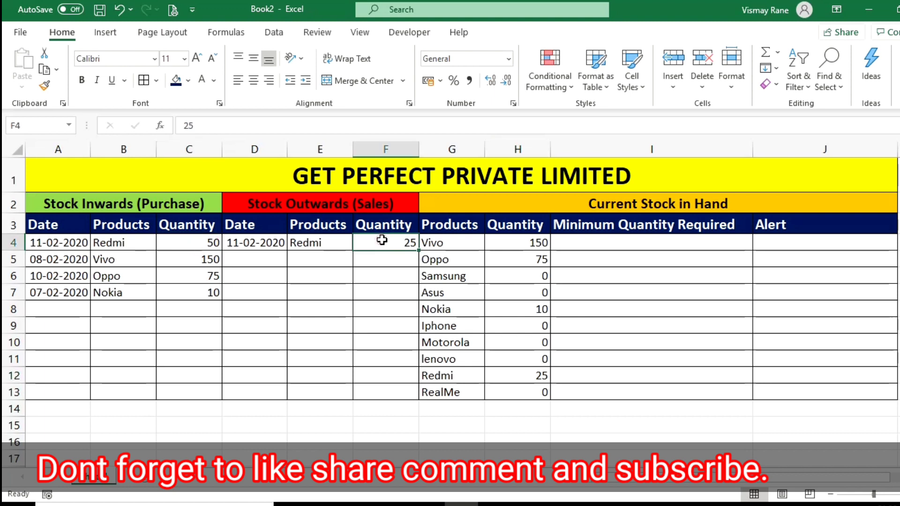
click(524, 374)
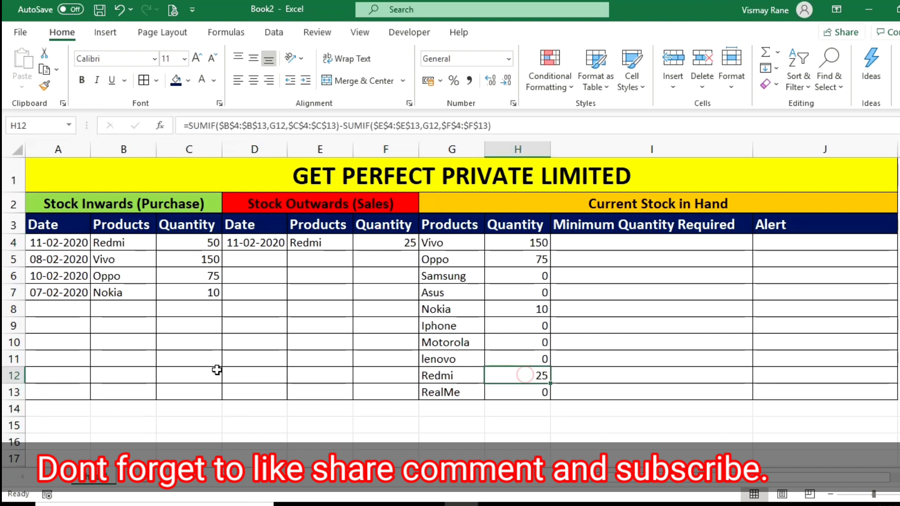
click(215, 253)
- Log a Vivo sale of 100 in row 5, reusing the date 11-02-2020
click(266, 258)
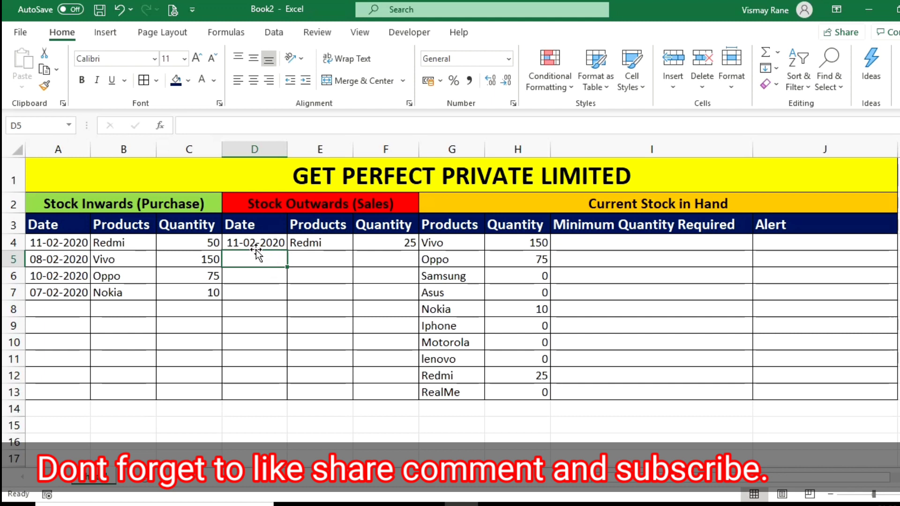
click(256, 243)
key(ctrl+c)
click(257, 256)
key(ctrl+v)
click(347, 263)
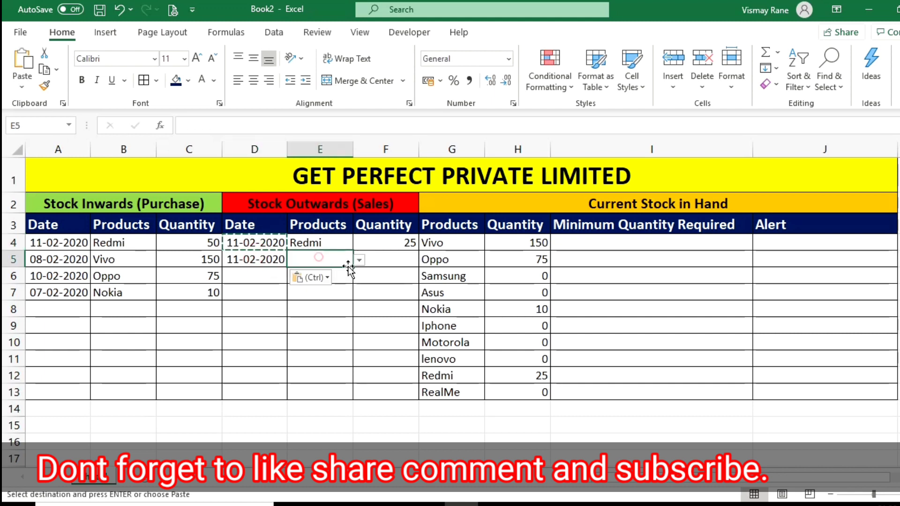
click(359, 260)
click(338, 272)
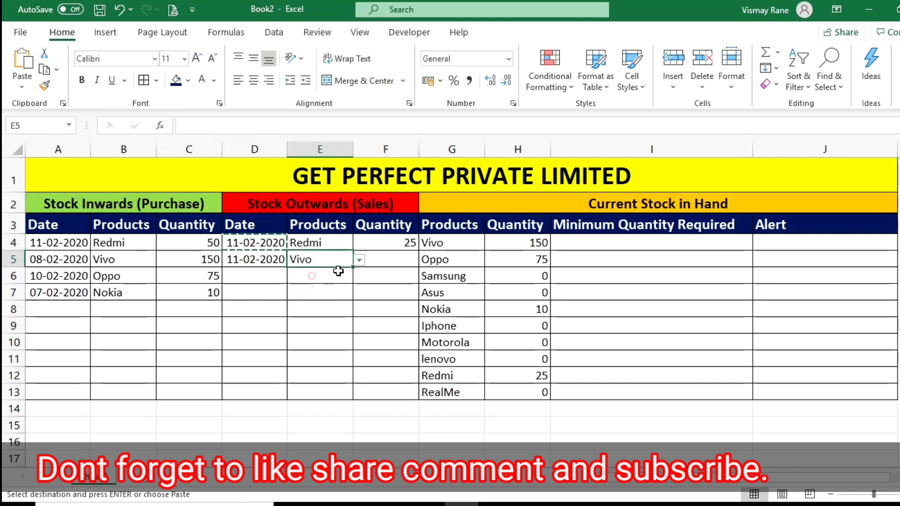
click(385, 257)
key(Escape)
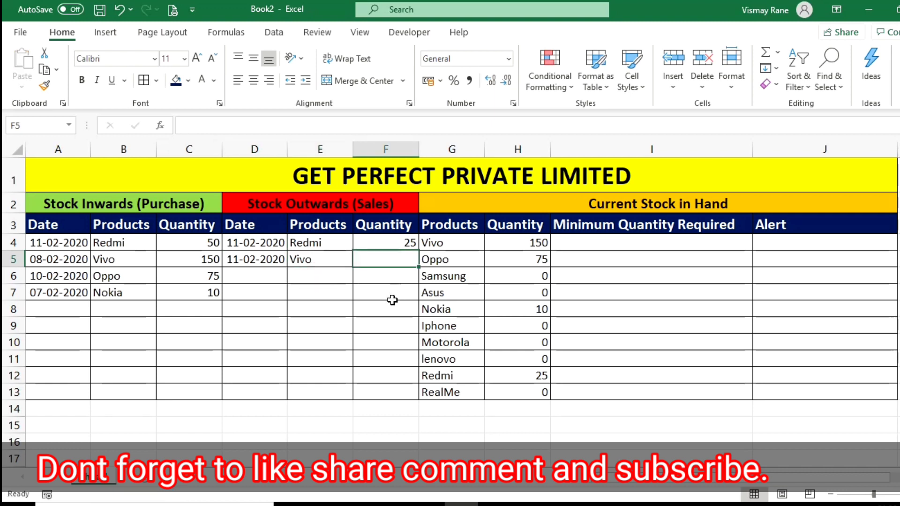
text(100)
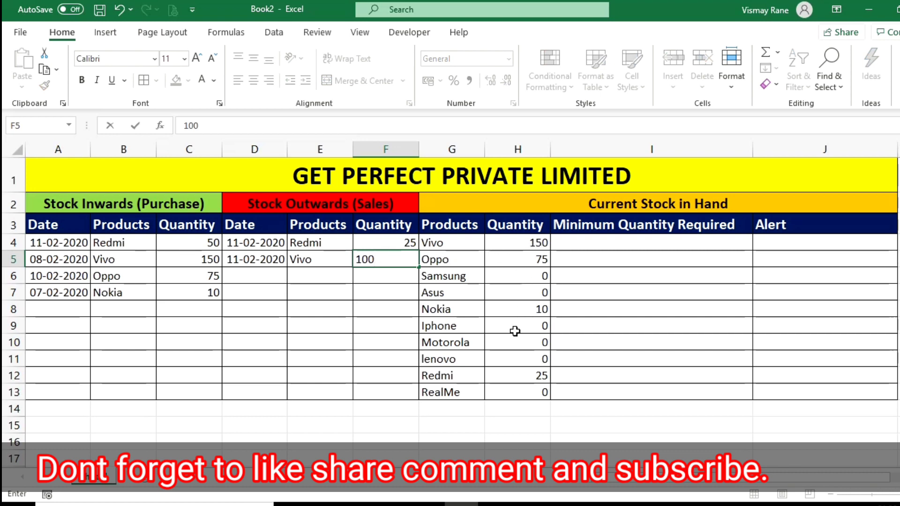
key(Return)
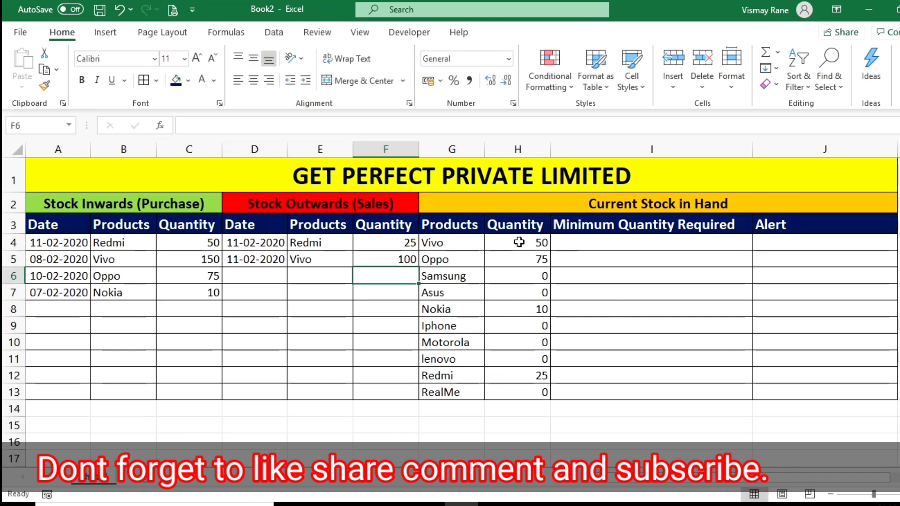
click(520, 241)
- Log an Oppo sale of 70 units dated 10-02-2020 in row 6
click(252, 291)
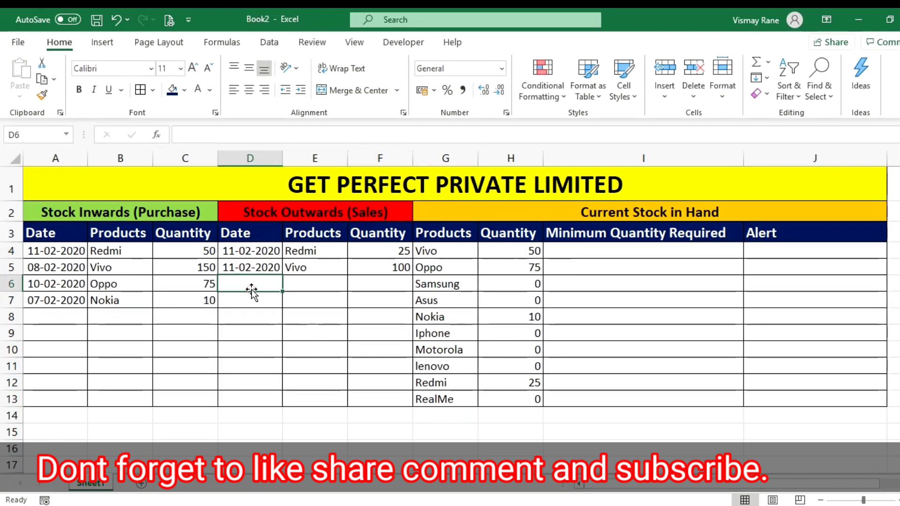
text(10-0)
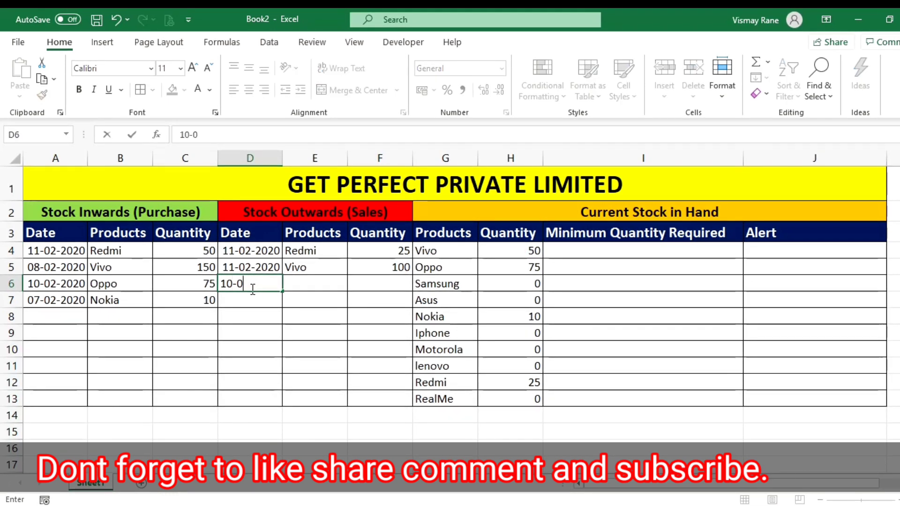
text(2-2020)
key(Return)
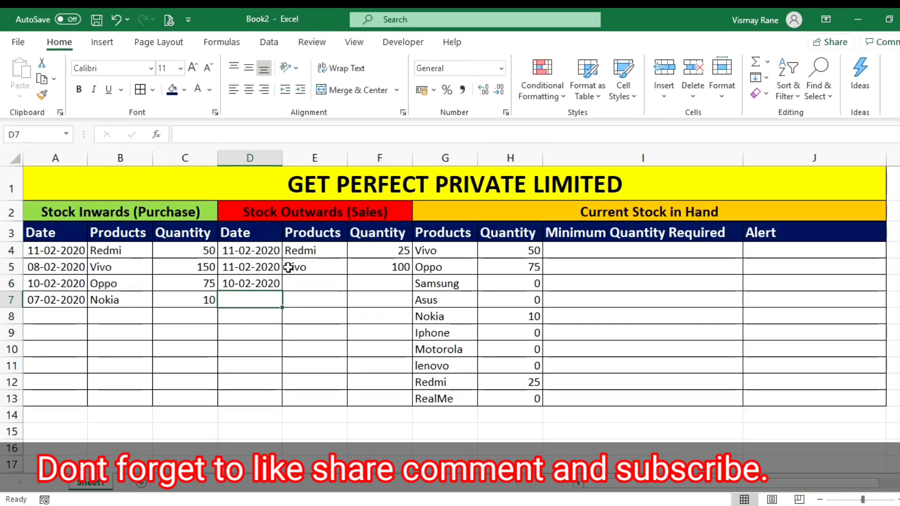
click(310, 285)
click(355, 288)
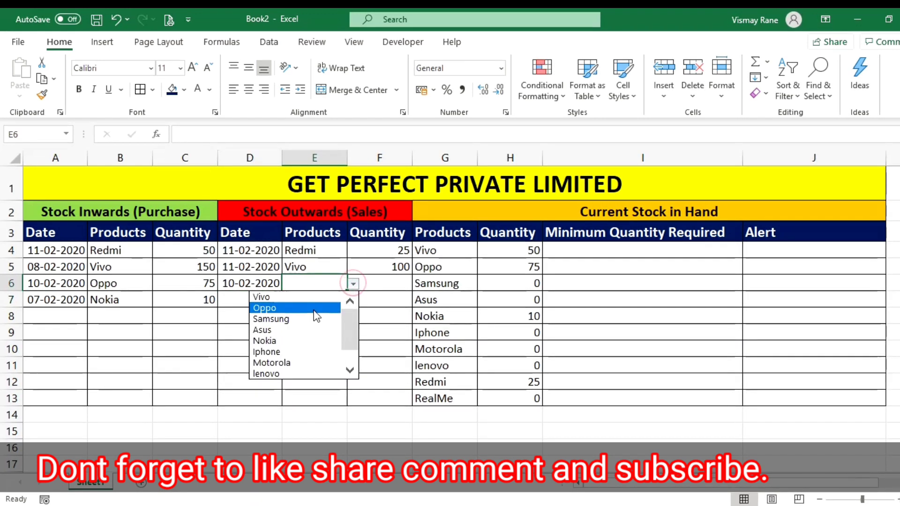
click(312, 309)
click(371, 281)
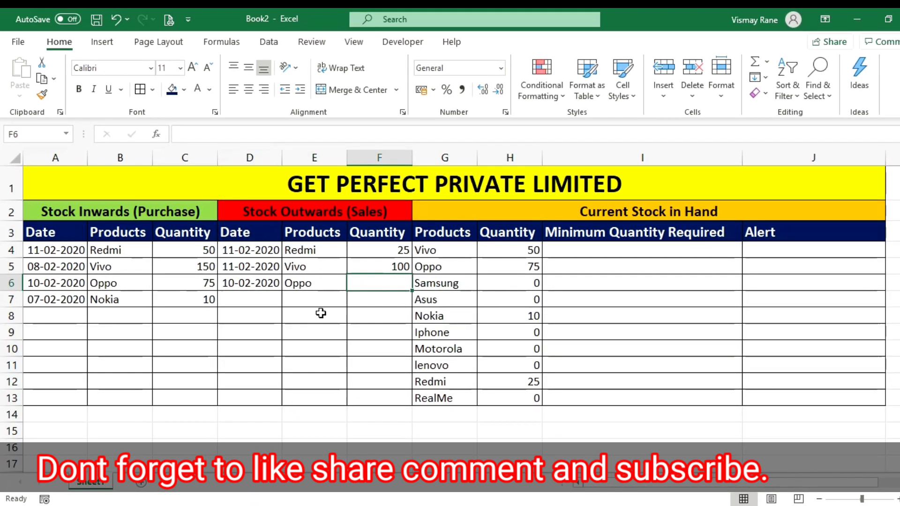
text(70)
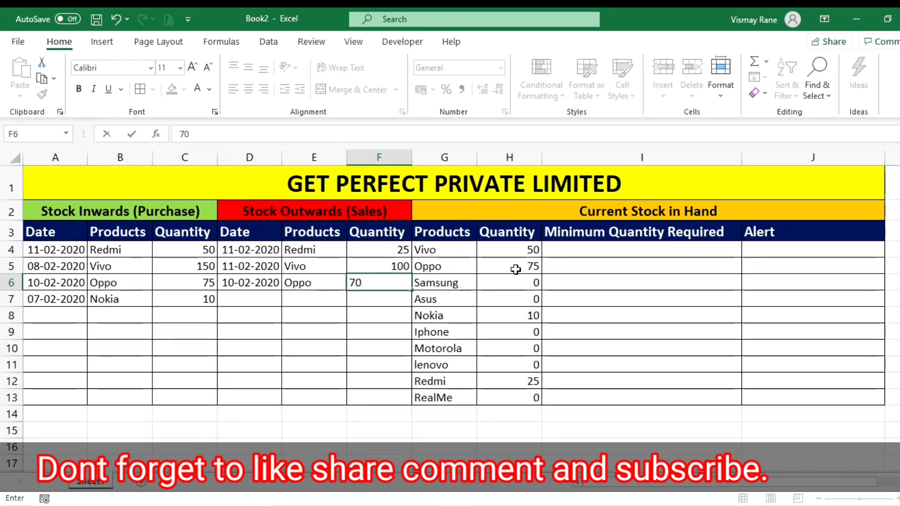
key(Return)
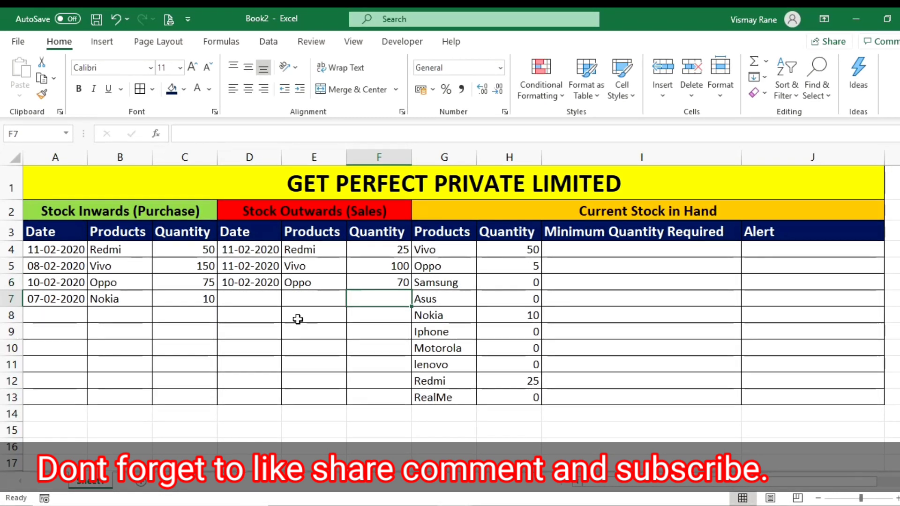
- Log a Nokia sale of 5 units dated 11-02-2020 in row 7
click(238, 302)
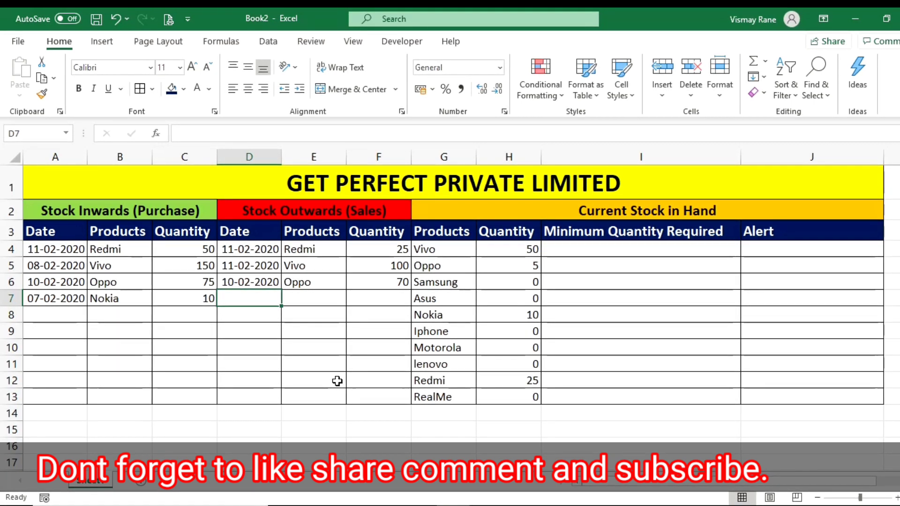
text(11-02-2)
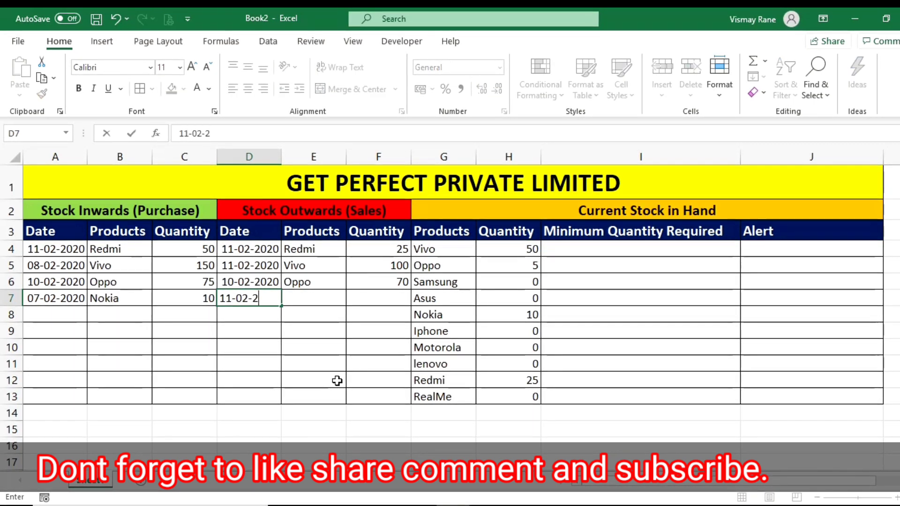
text(020)
key(Return)
click(335, 305)
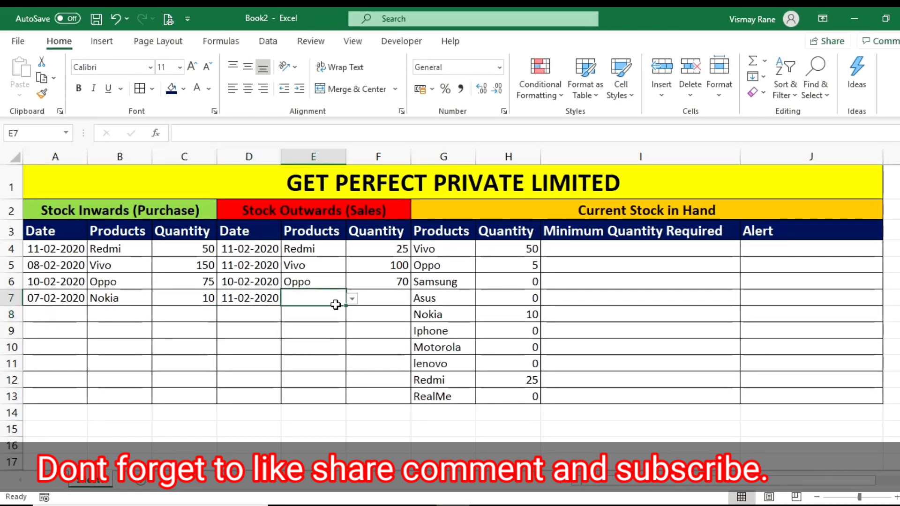
text(noki)
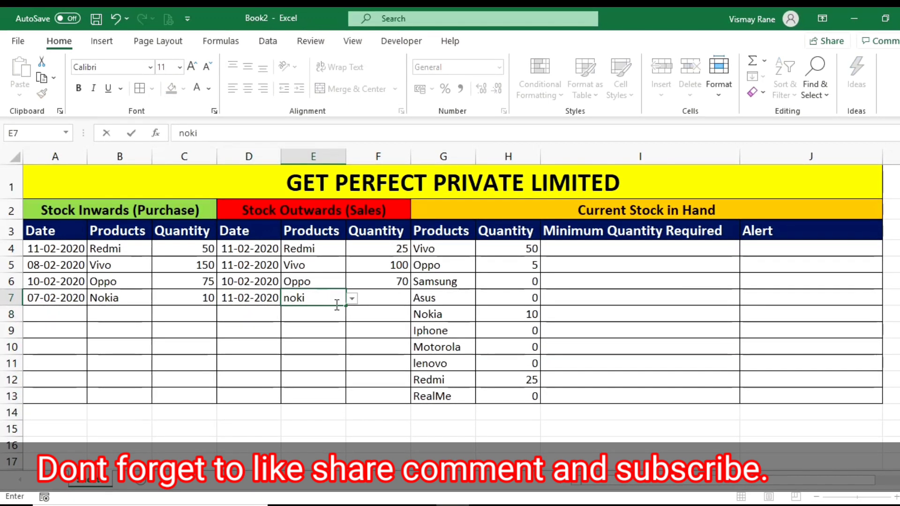
key(Escape)
click(352, 298)
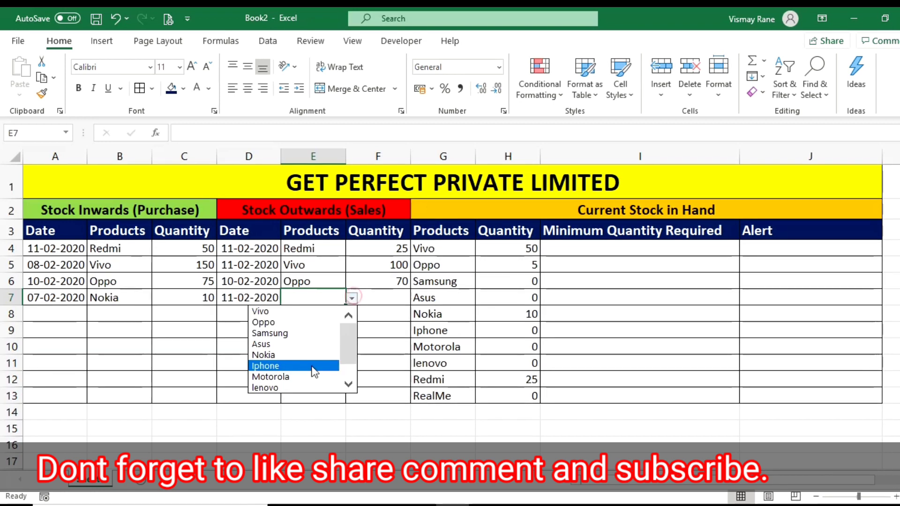
key(Escape)
click(391, 298)
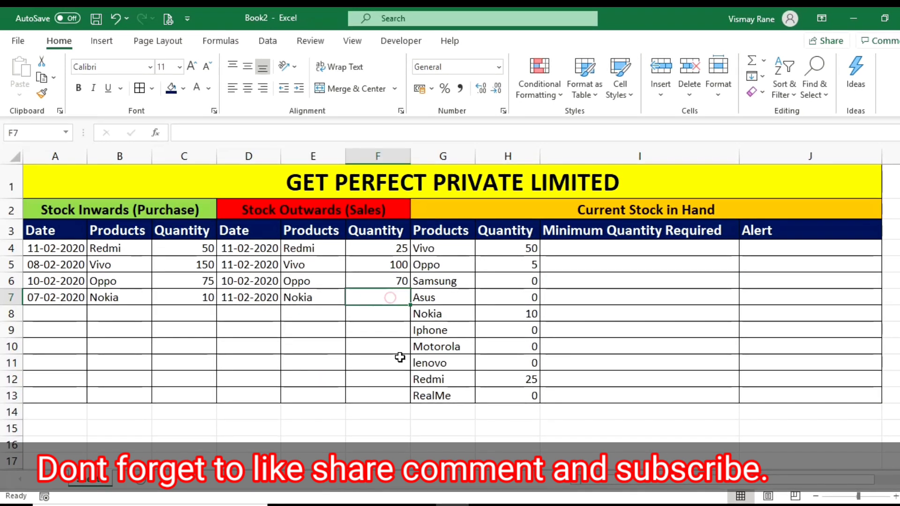
text(5)
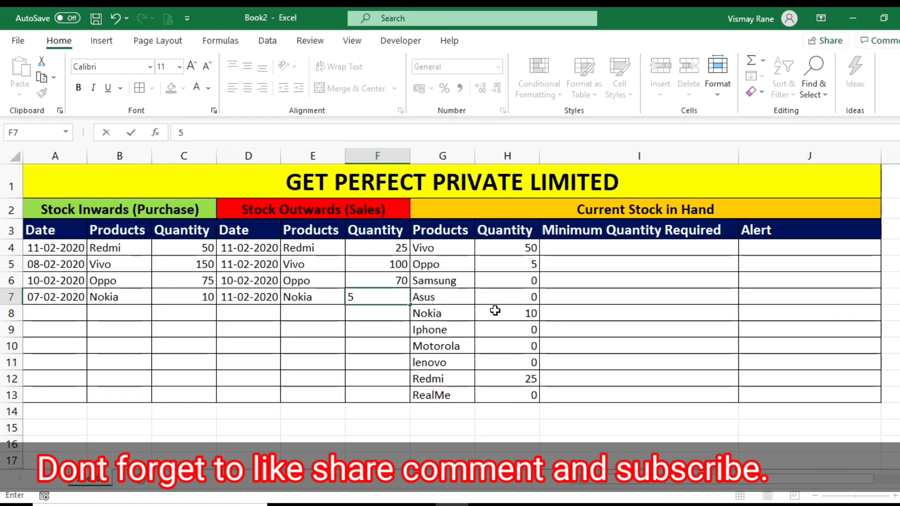
key(Return)
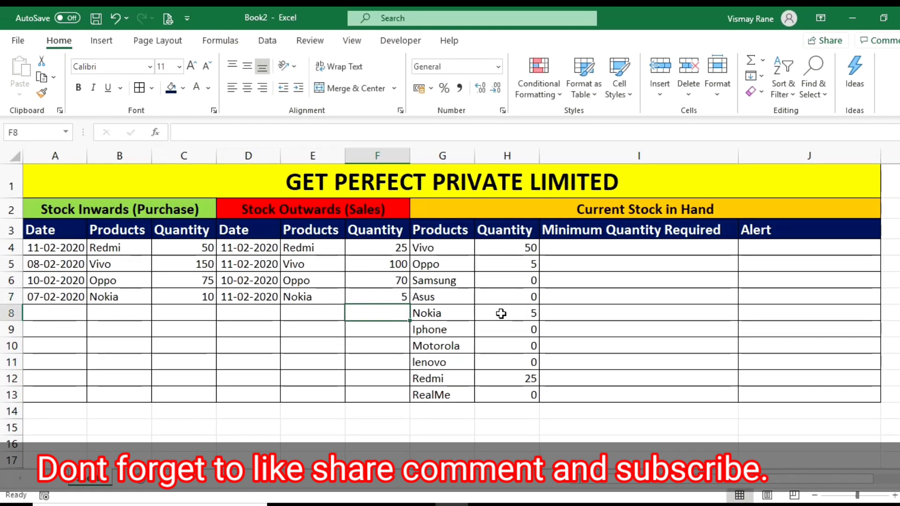
- Check Nokia's updated stock formula and review the current stock column
click(449, 313)
click(488, 318)
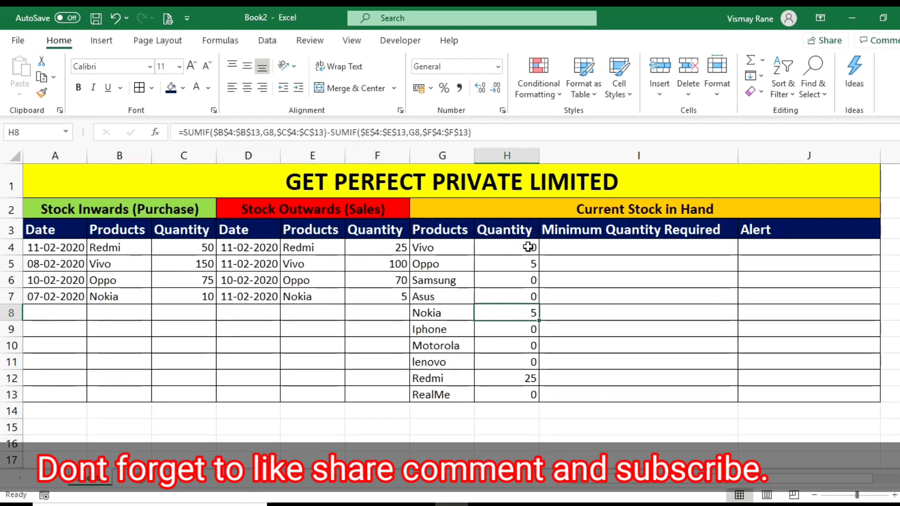
drag(529, 247, 503, 391)
click(637, 371)
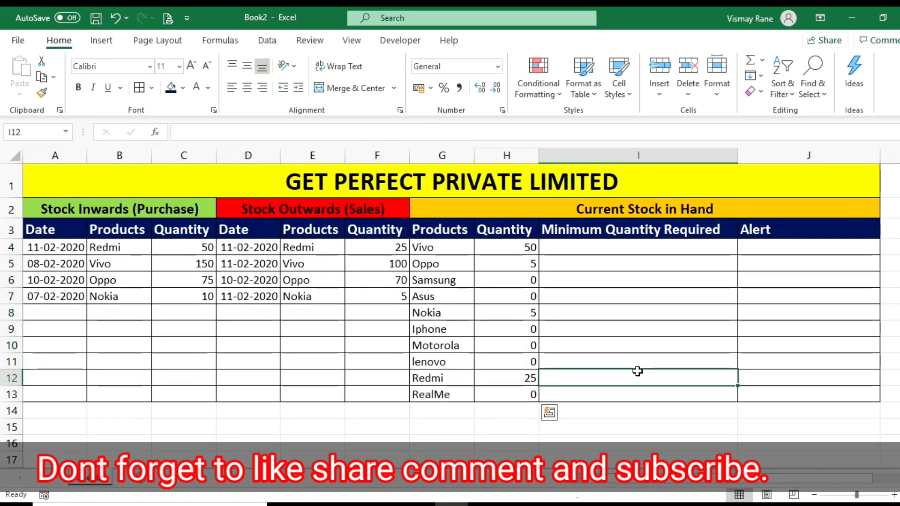
- Enter minimum quantities in column I: Vivo 25, Oppo 10, Nokia 5, Redmi 25
click(666, 250)
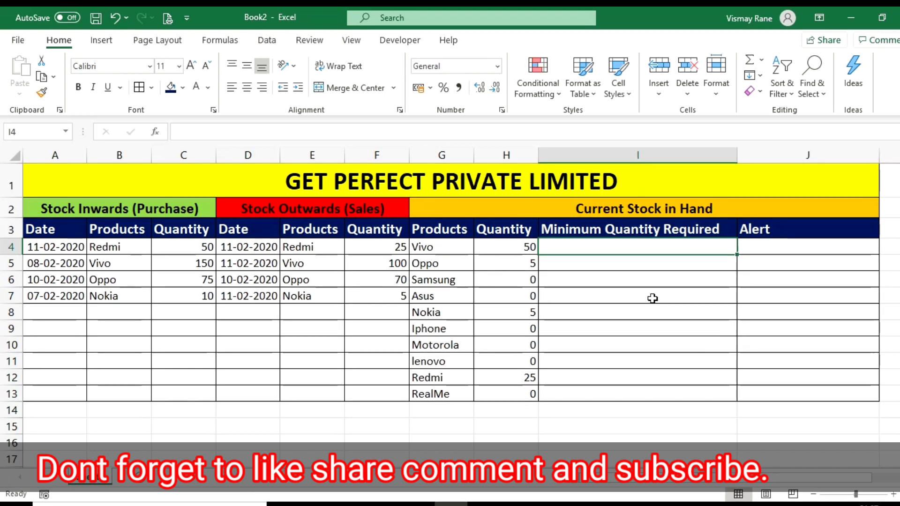
text(25)
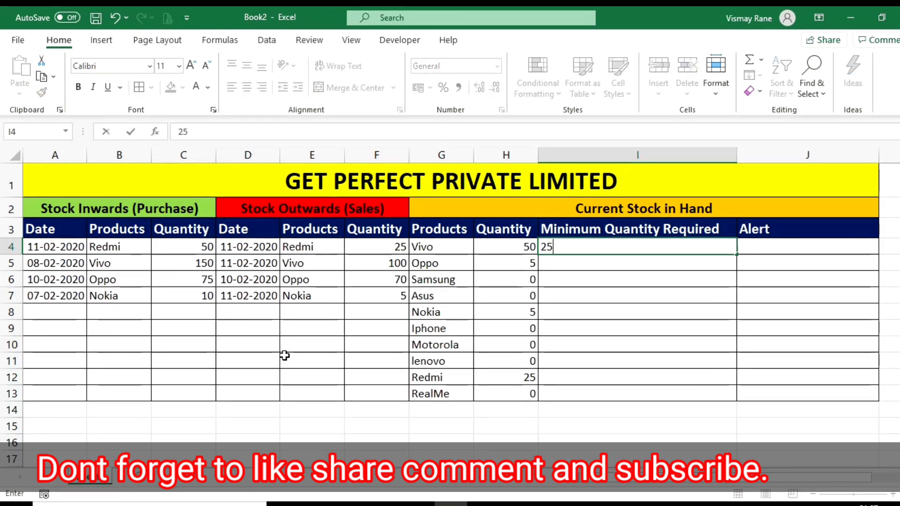
text(+)
key(Return)
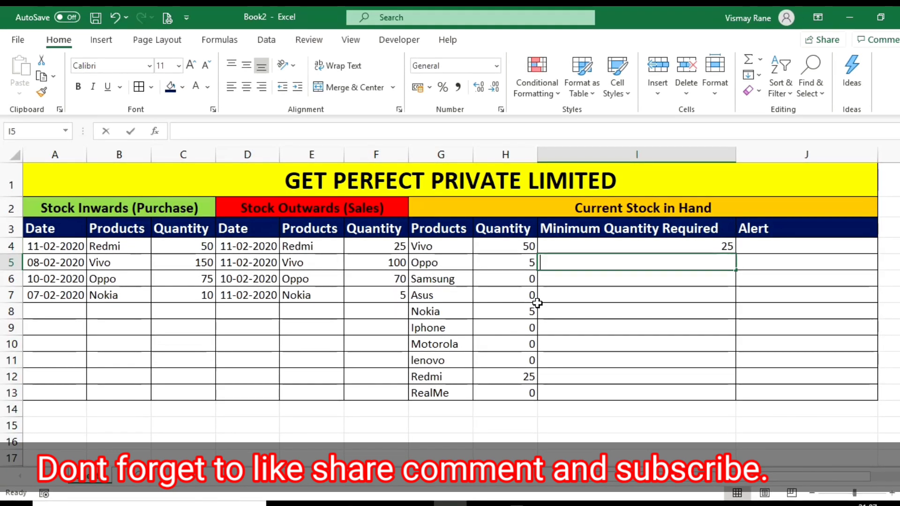
text(10)
key(Return)
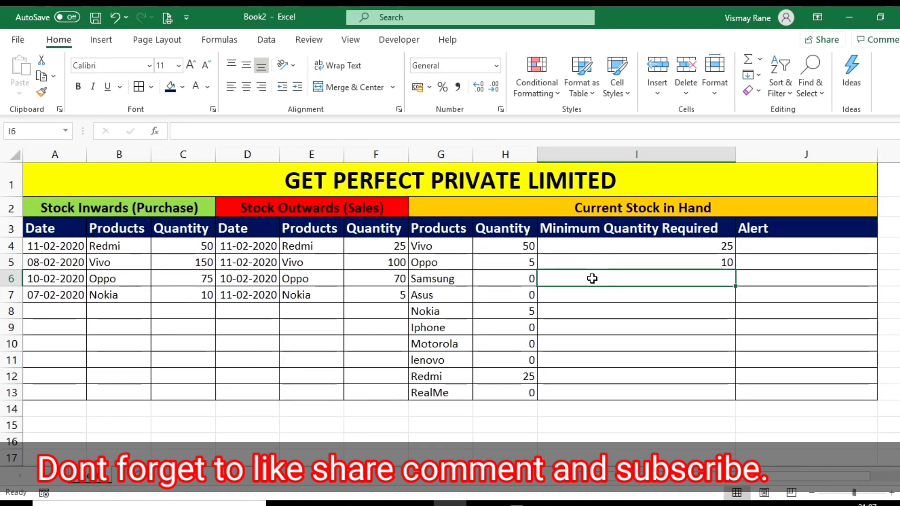
click(599, 304)
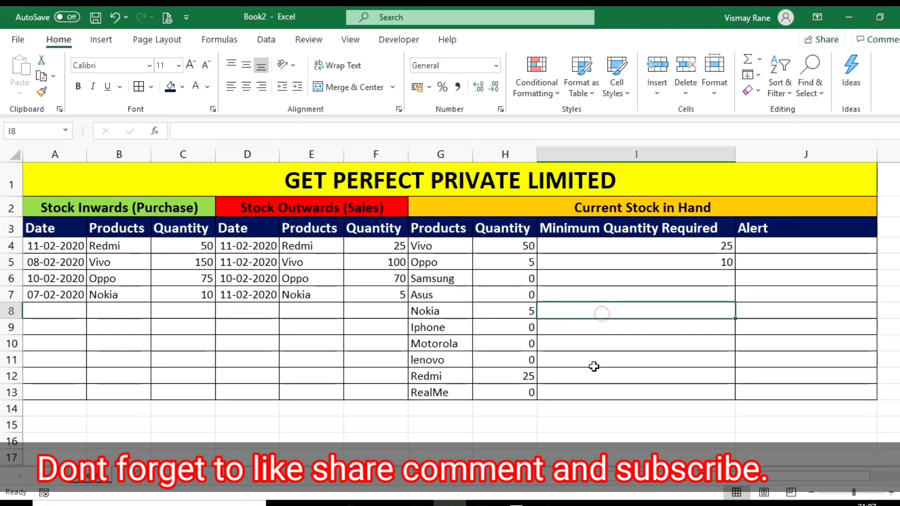
text(5)
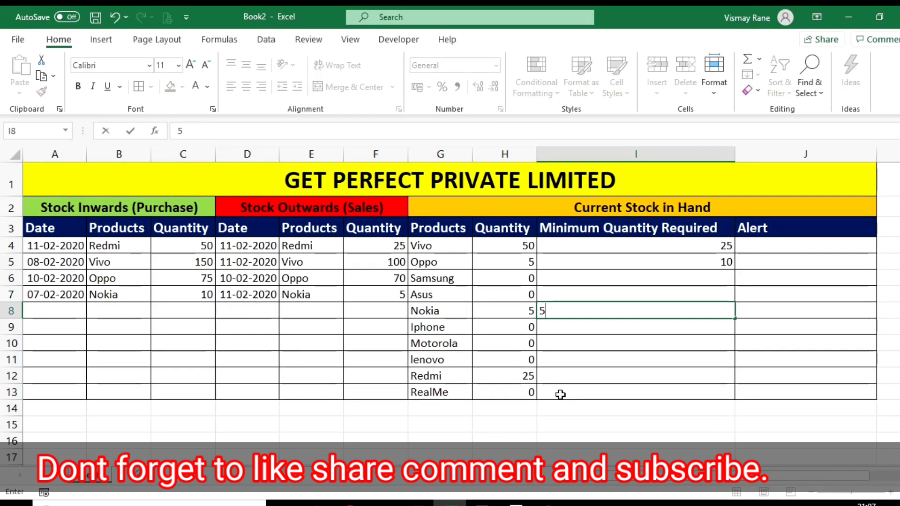
key(Return)
key(Down)
key(Down)
key(Down)
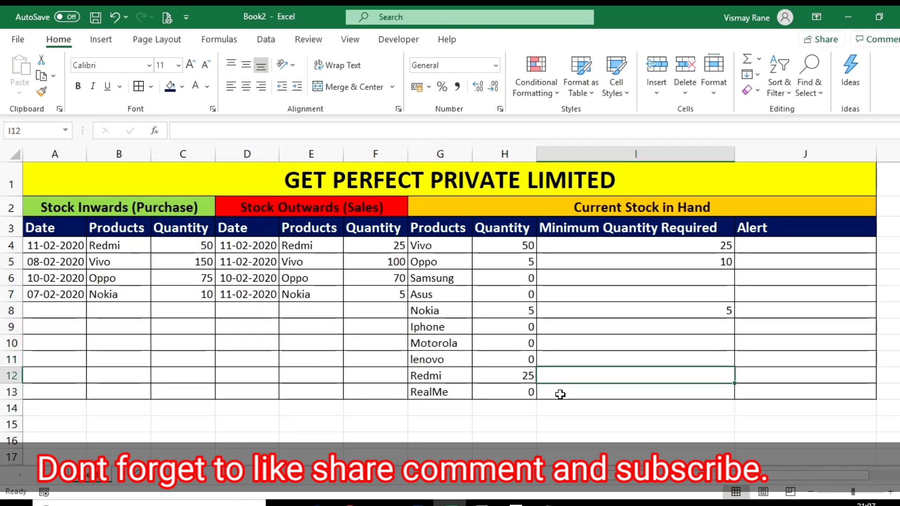
text(25)
key(Return)
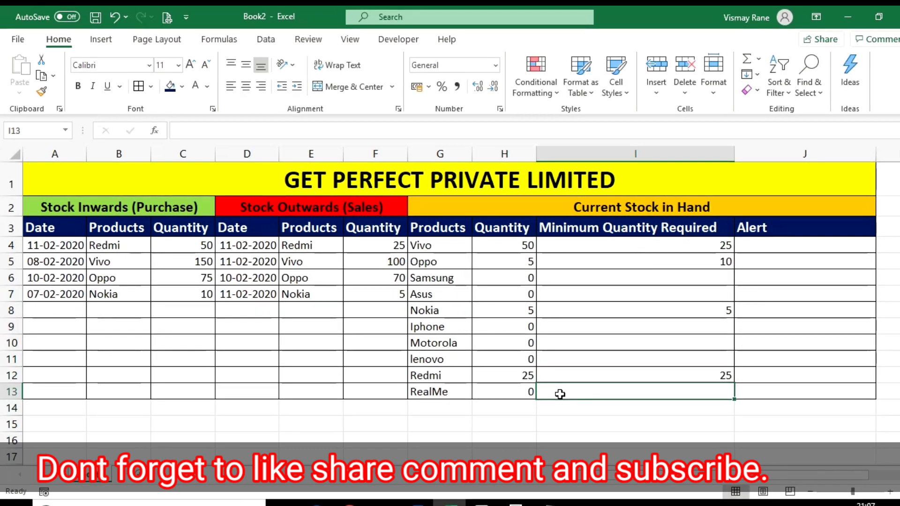
click(741, 243)
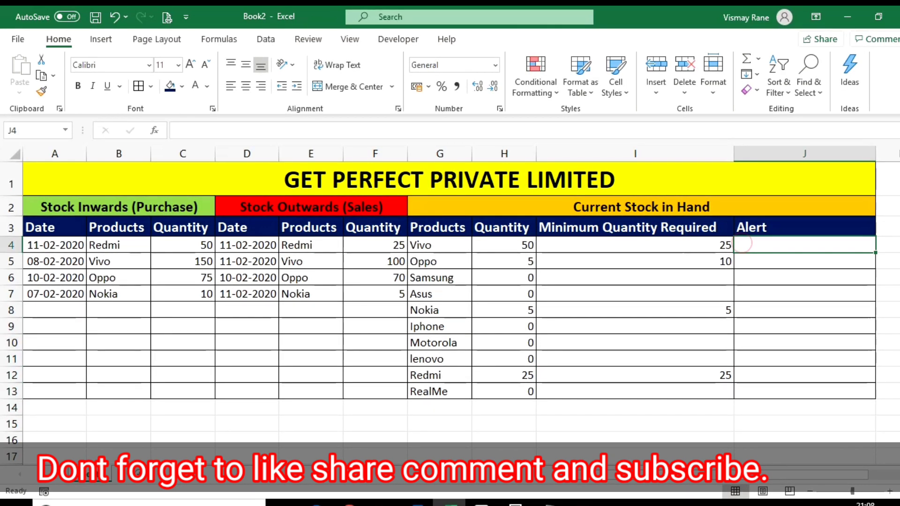
- Type the Vivo alert formula =IF(H4<I4,"Need to Purchase", into J4
text(=)
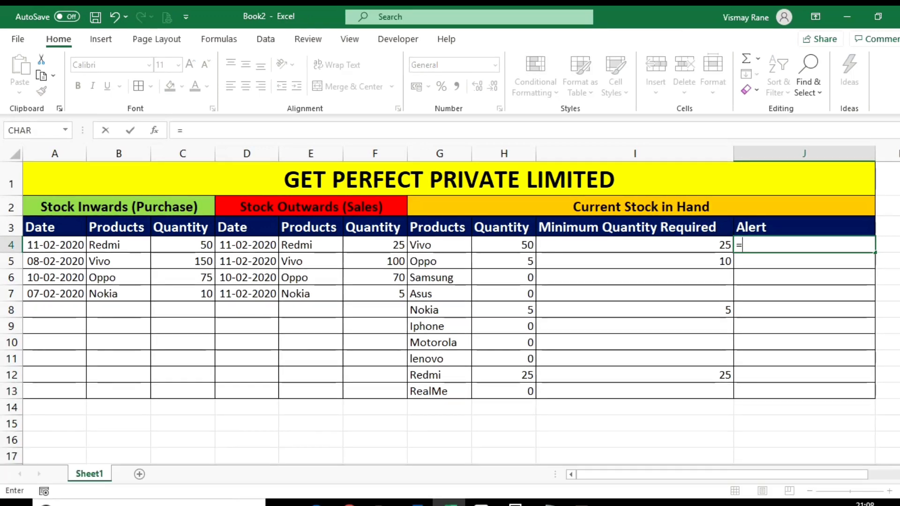
text(IF()
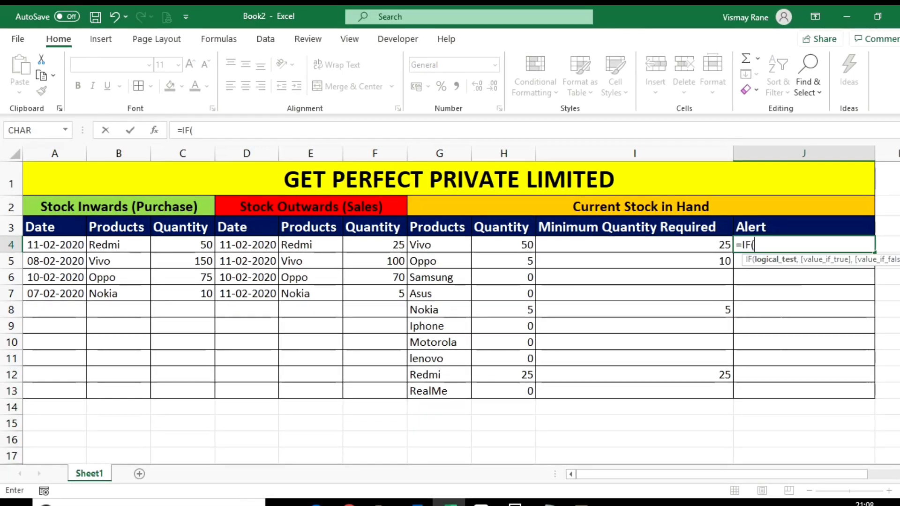
click(493, 245)
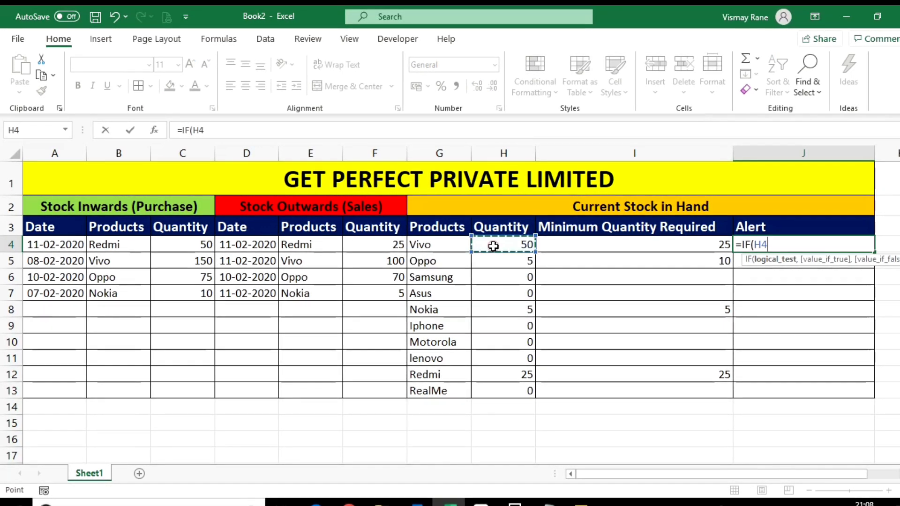
text(<)
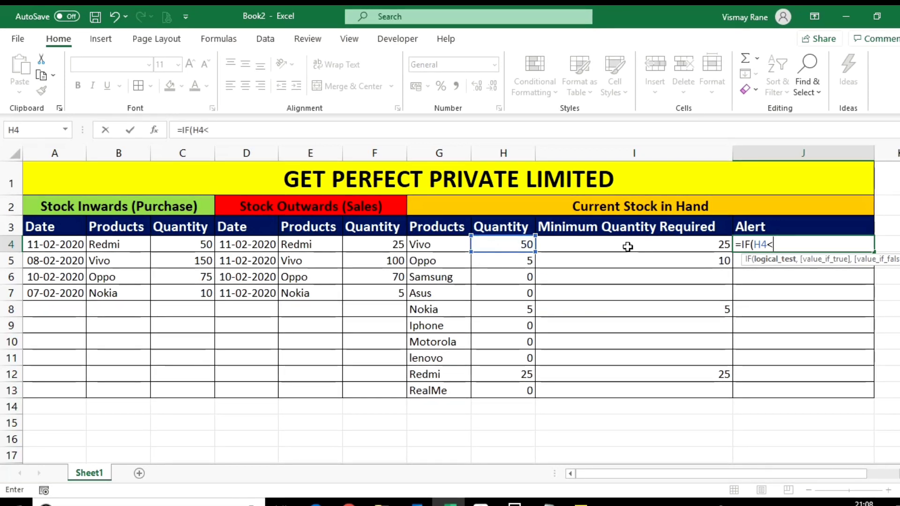
click(628, 245)
text(,")
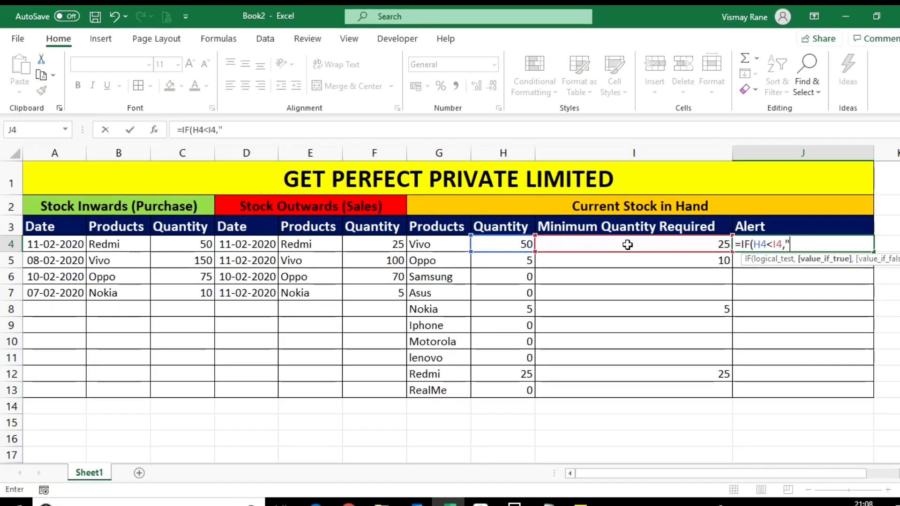
text(Need to )
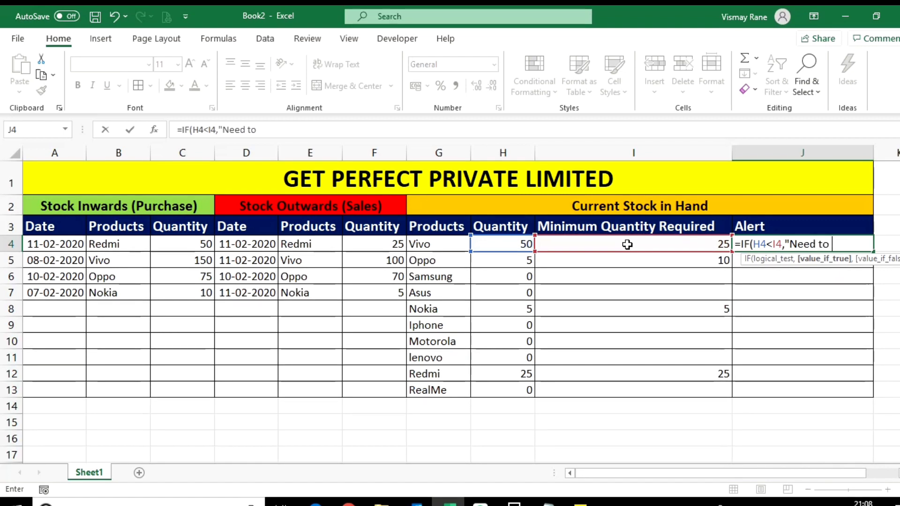
text(Purchase)
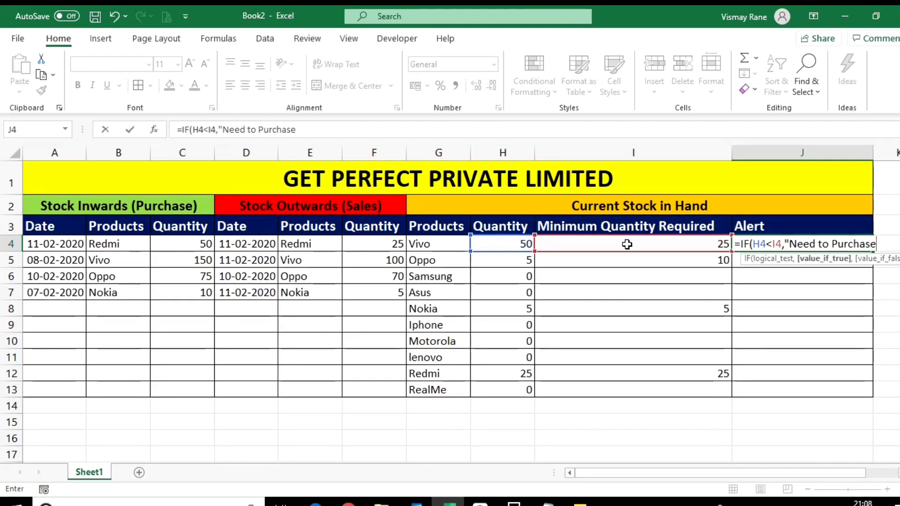
text(",)
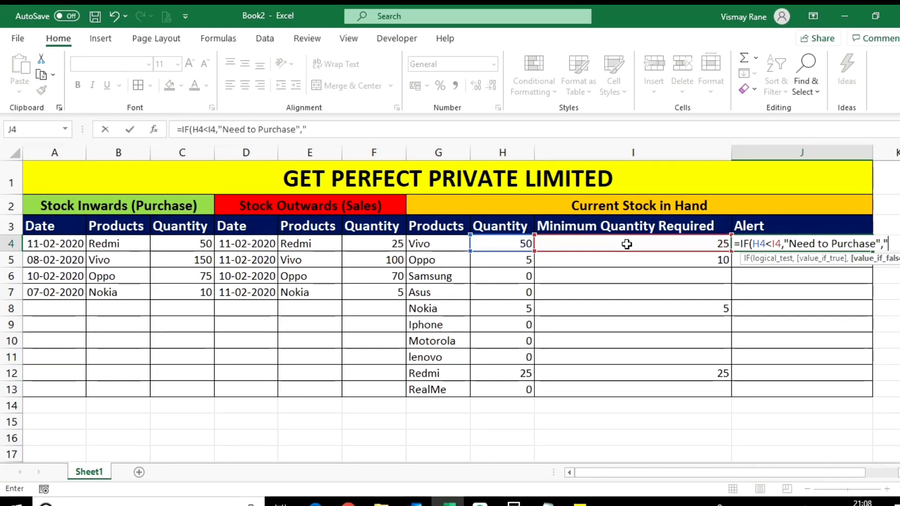
- Commit Vivo's IF alert formula in J4 and copy it
key(Return)
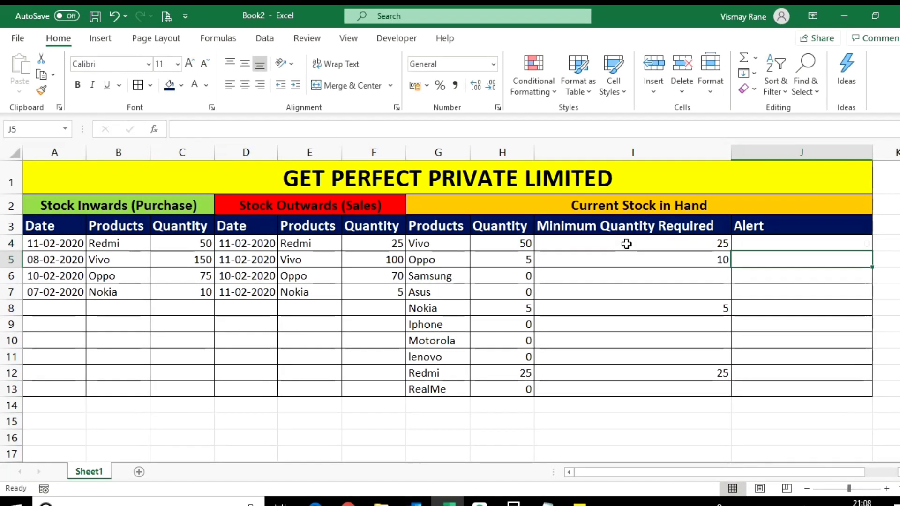
key(Left)
key(Up)
key(Right)
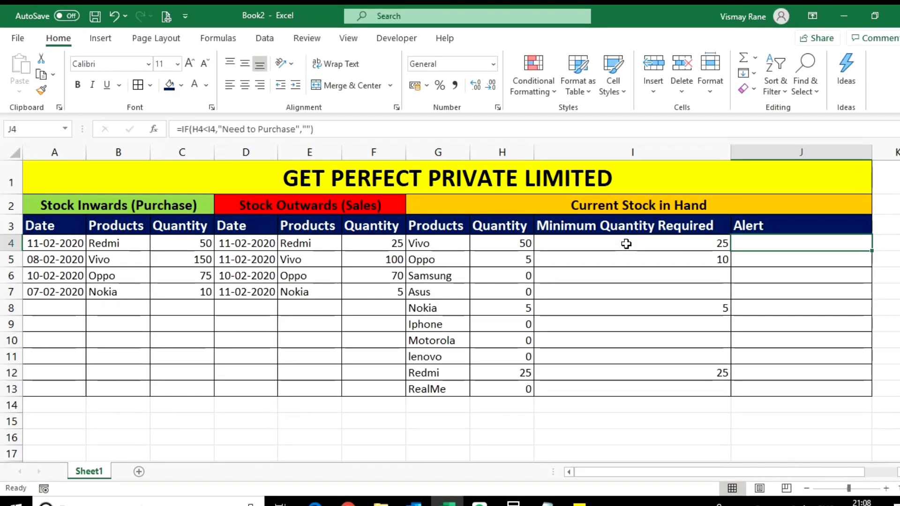
key(ctrl+c)
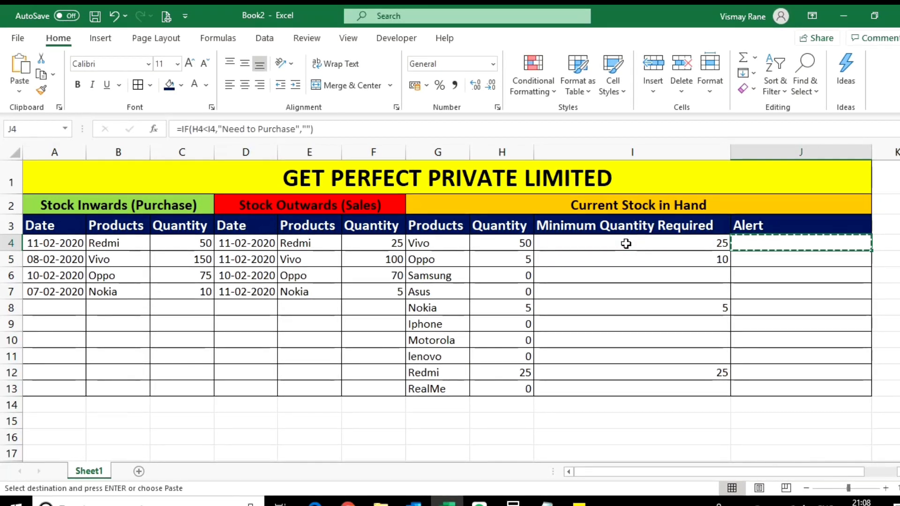
key(Left)
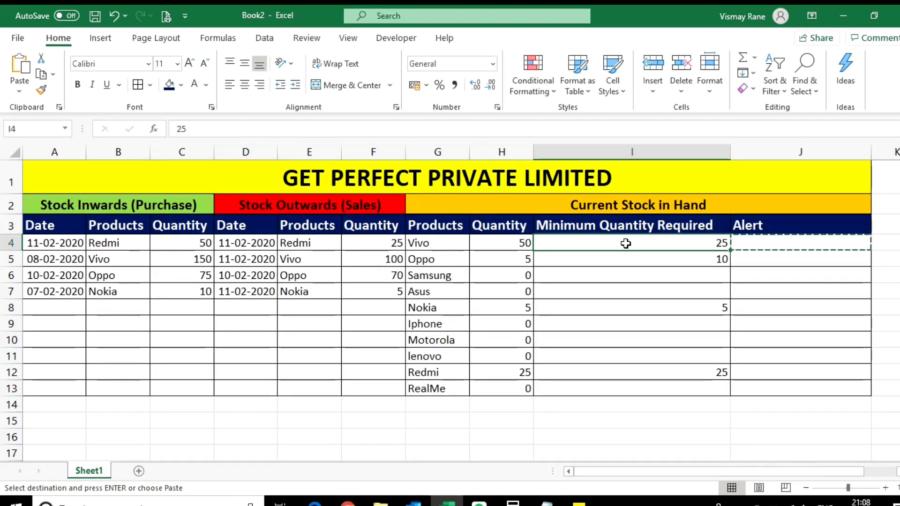
key(Left)
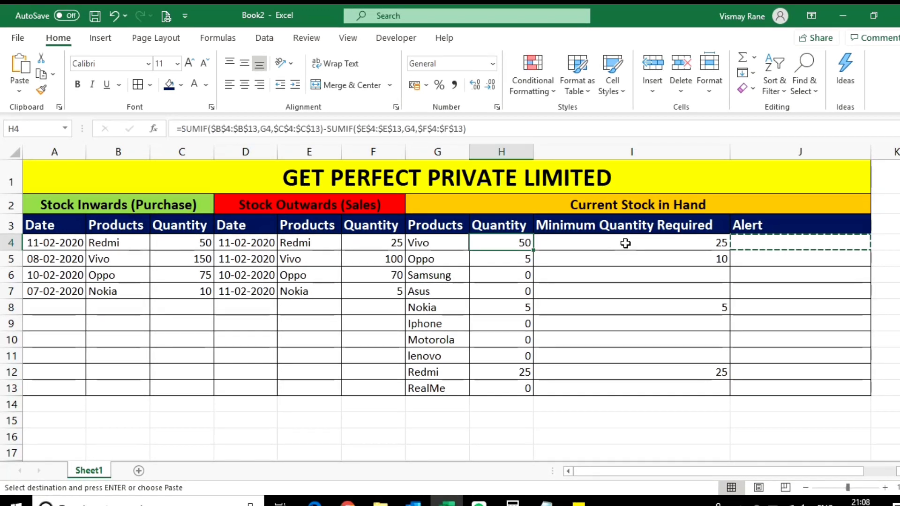
key(Right)
key(Right)
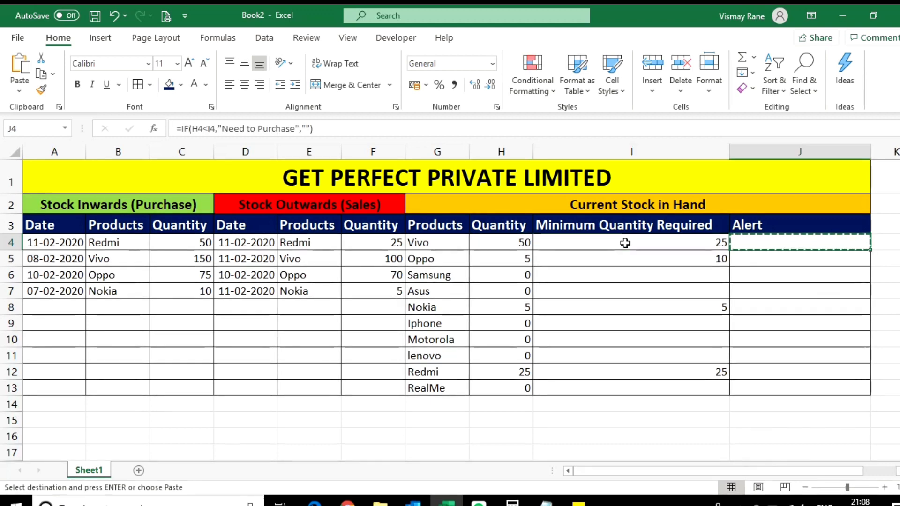
- Paste the alert formula into Oppo's J5 and Nokia's J8, then inspect it
key(Down)
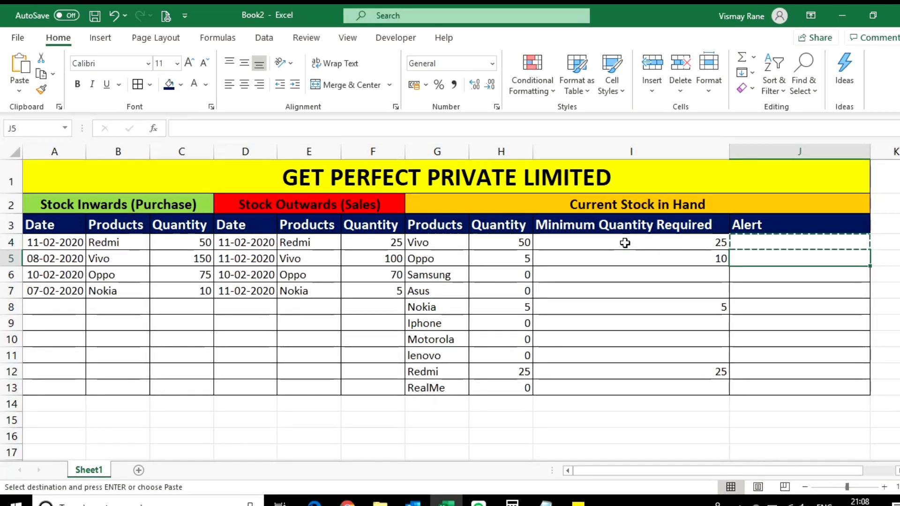
key(Left)
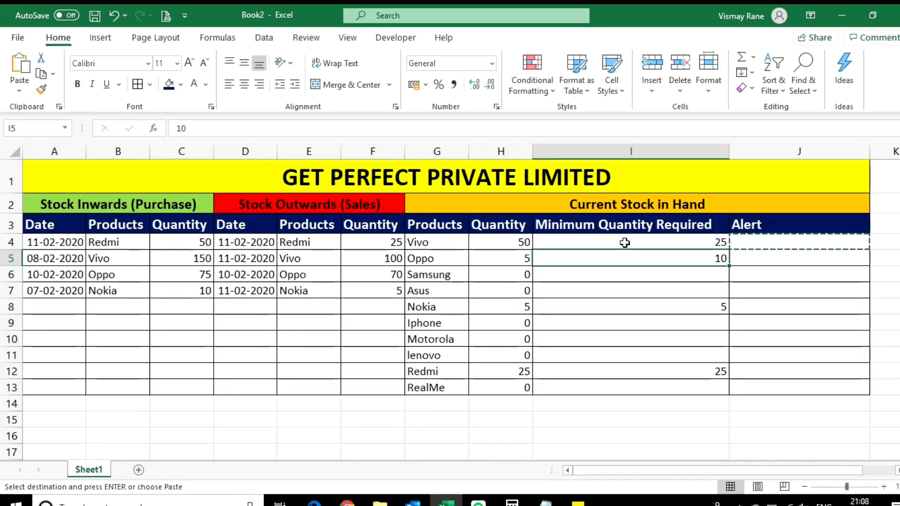
key(Left)
key(Right)
key(Right)
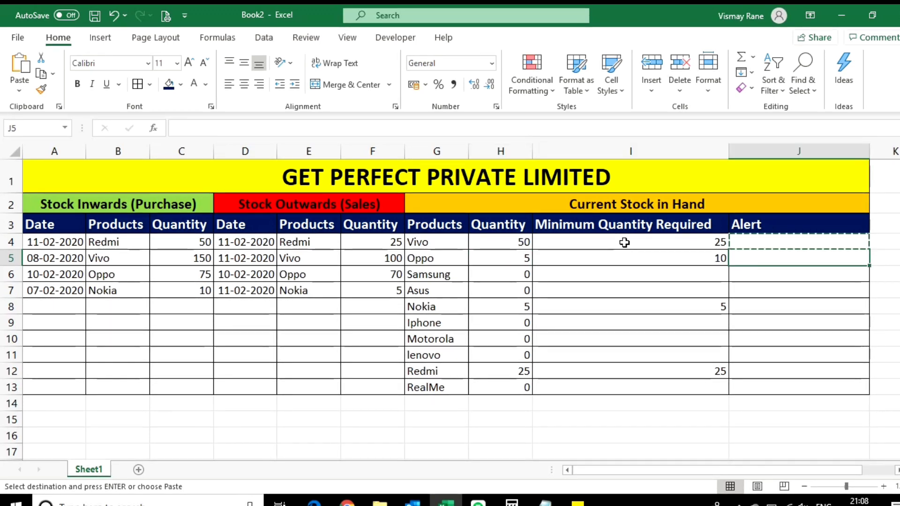
key(ctrl+v)
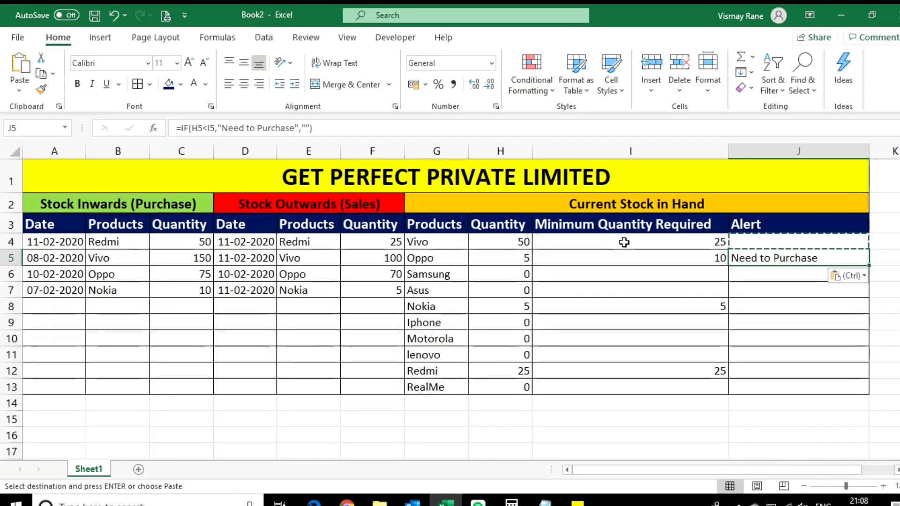
key(ctrl+c)
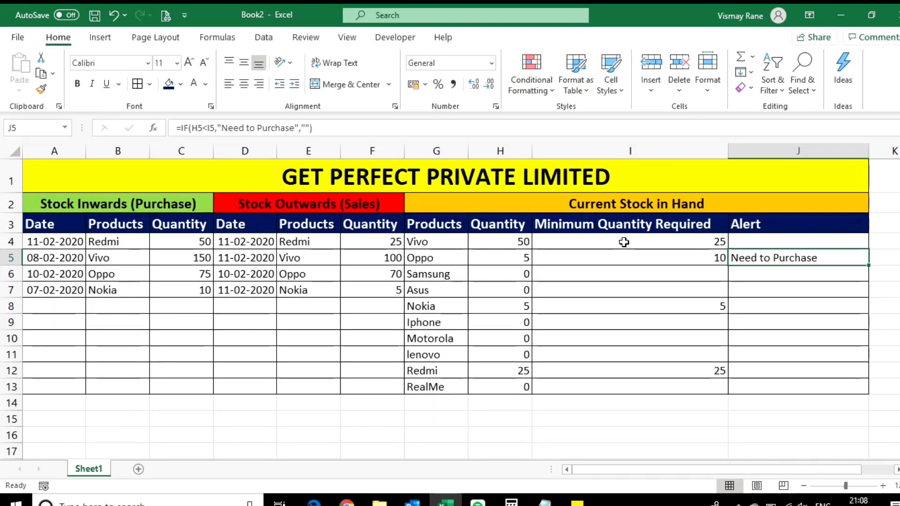
key(Down)
key(Down)
key(Down)
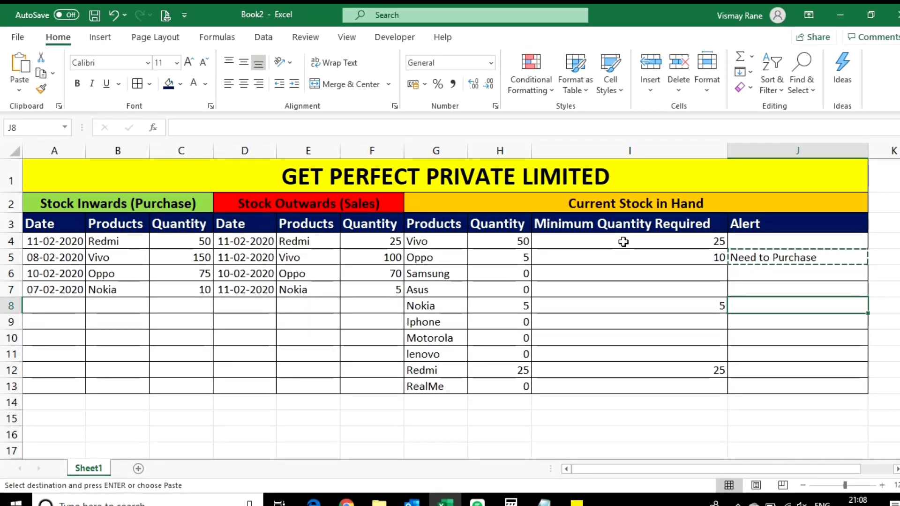
key(ctrl+v)
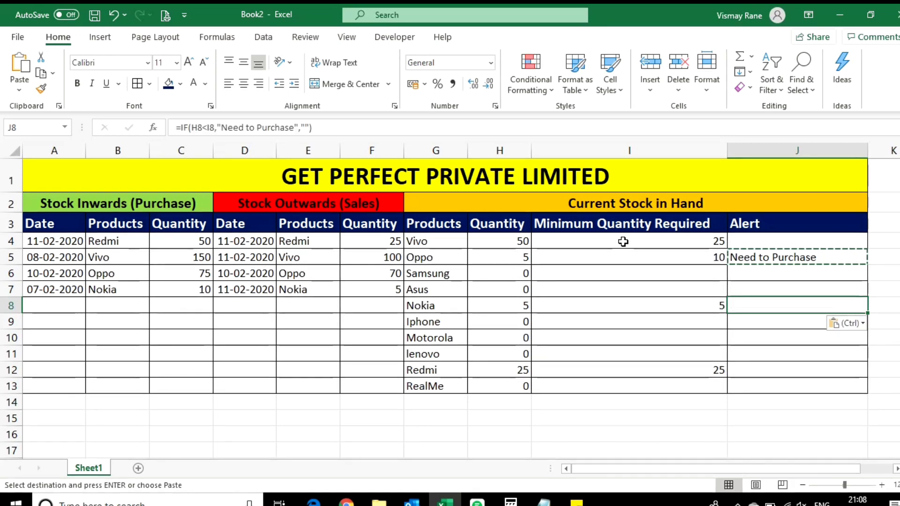
key(F2)
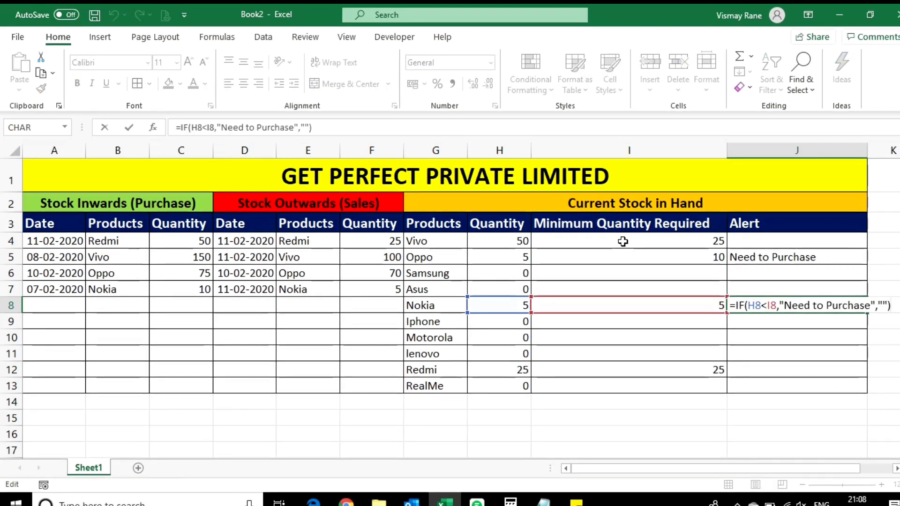
- Change Vivo's alert formula in J4 to a less-than-or-equal comparison
key(Escape)
click(763, 239)
double_click(789, 240)
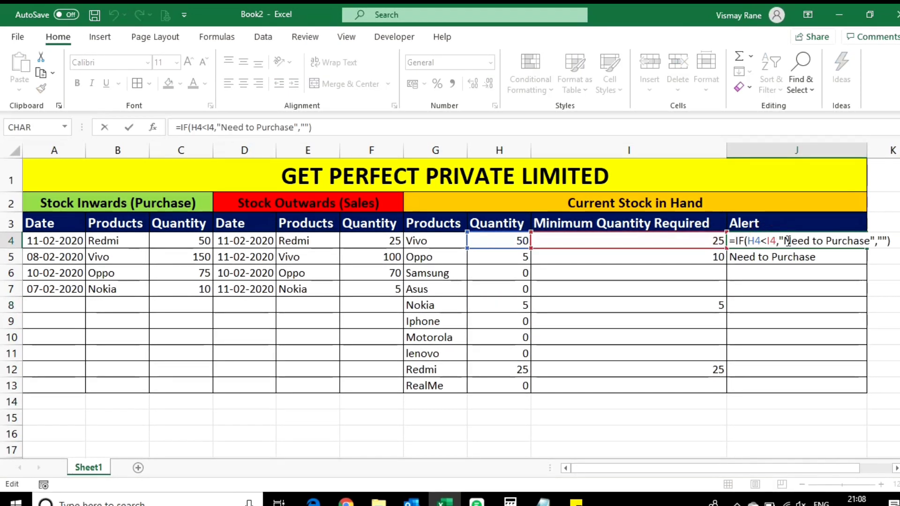
click(767, 241)
text(=)
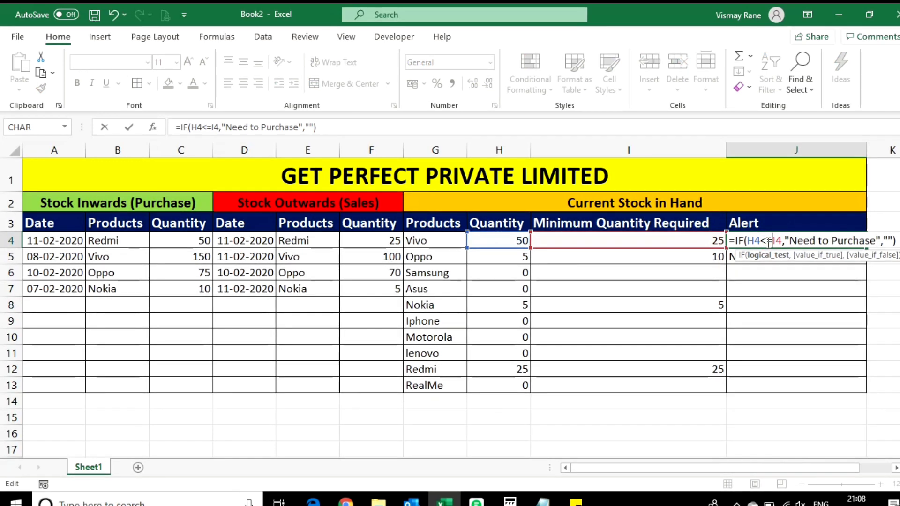
key(Return)
- Copy the updated alert formula into Oppo's and Nokia's alert cells
key(shift+Up)
key(ctrl+c)
key(ctrl+v)
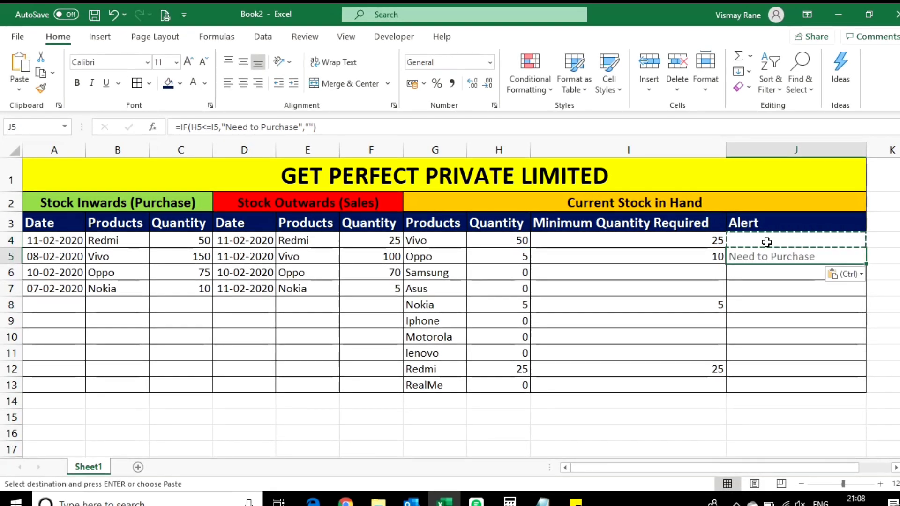
key(Down)
key(Down)
key(Down)
key(ctrl+v)
key(Escape)
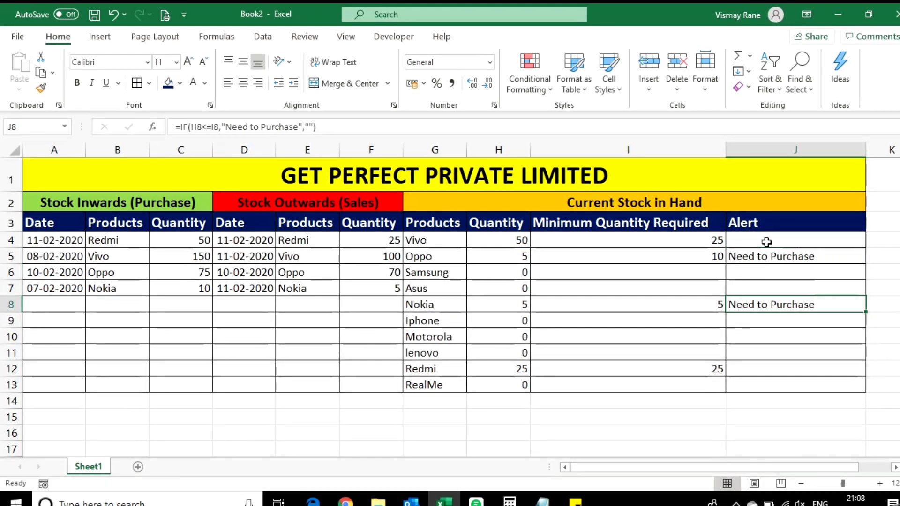
- Copy J8's alert formula into Redmi's alert cell J12
key(Down)
key(Down)
key(Down)
key(Down)
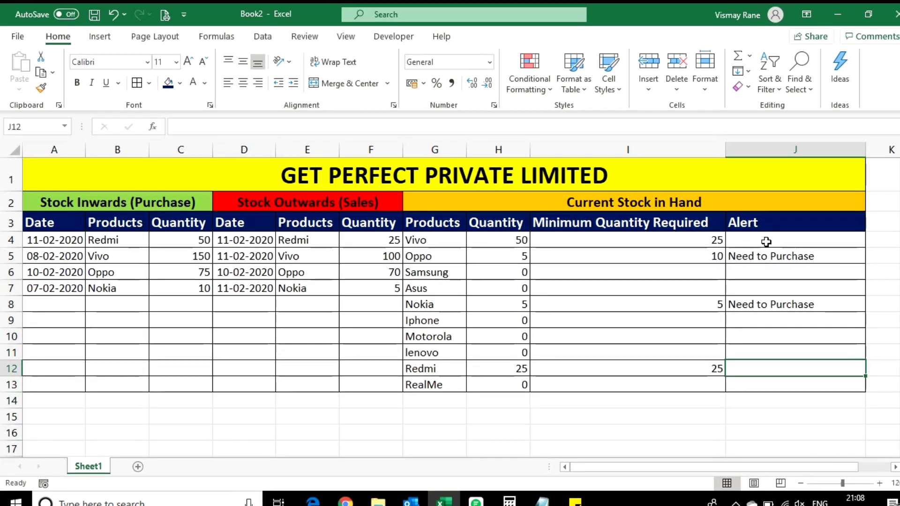
key(Up)
key(Up)
key(Up)
key(Up)
key(ctrl+c)
key(Down)
key(Down)
key(Down)
key(Down)
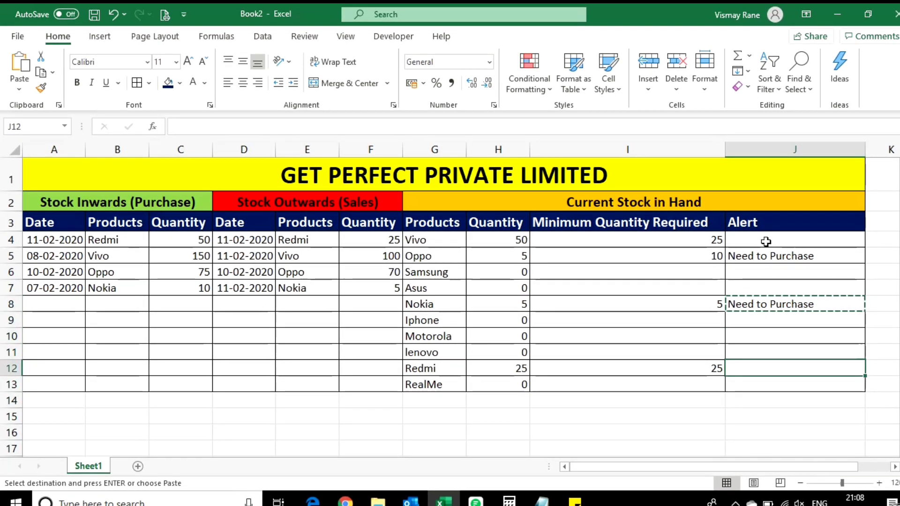
key(ctrl+v)
key(Escape)
key(Left)
key(Left)
key(Left)
key(Left)
key(Left)
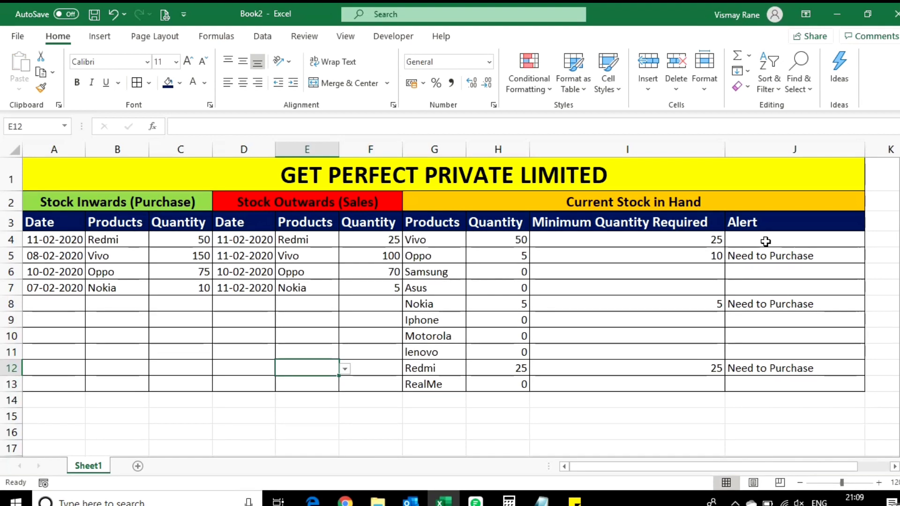
- Copy the sales date 11-02-2020 from D5 into D8
key(Up)
key(Up)
key(Up)
- Enter Vivo as the product in E8 with a sales quantity of 30
key(Up)
key(Up)
key(Up)
key(Up)
key(Left)
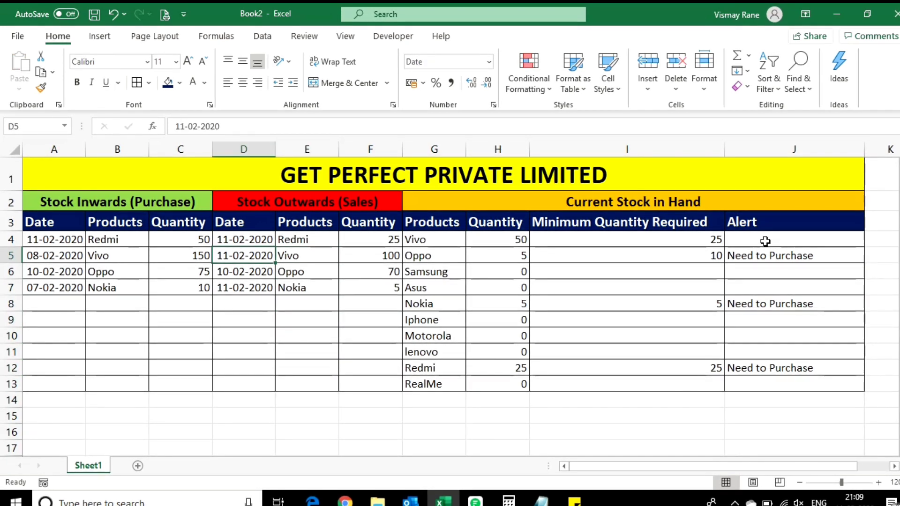
key(ctrl+c)
key(Down)
key(Down)
key(Down)
key(ctrl+v)
key(Right)
key(Up)
key(Up)
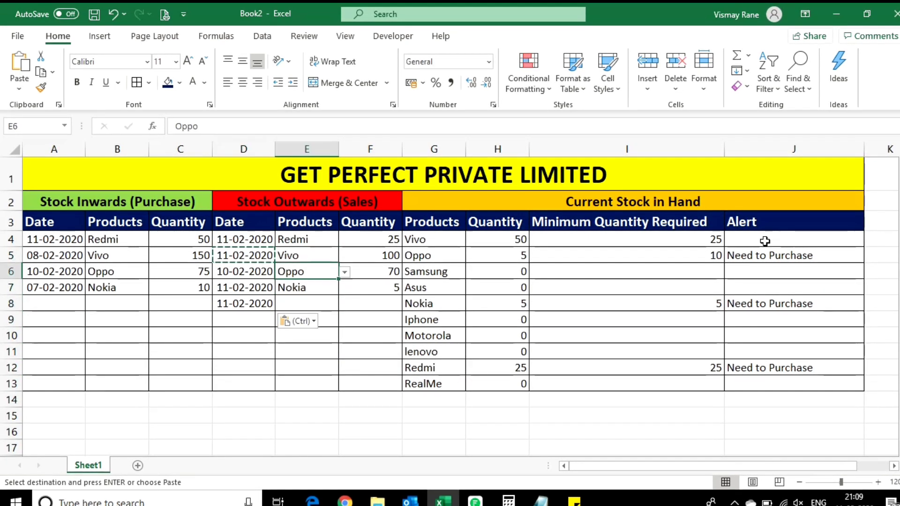
key(Up)
key(ctrl+c)
key(Down)
key(Down)
key(Down)
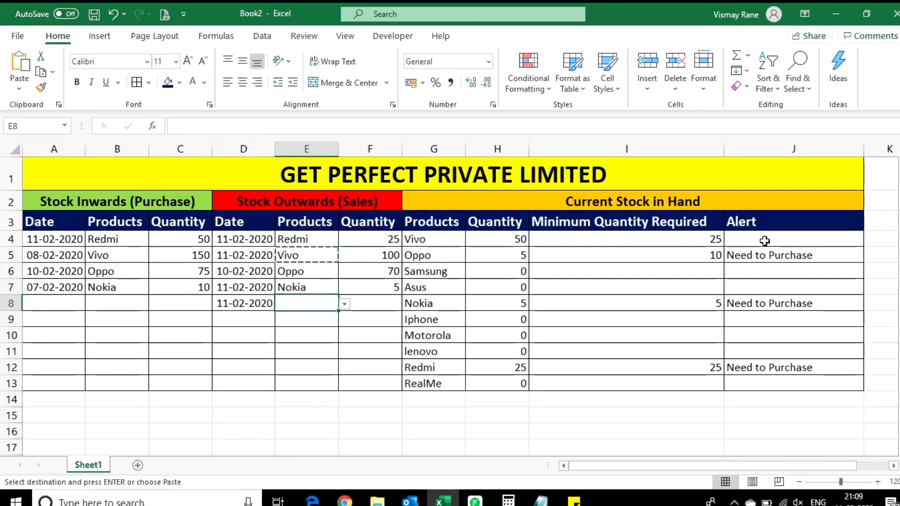
key(ctrl+v)
key(Right)
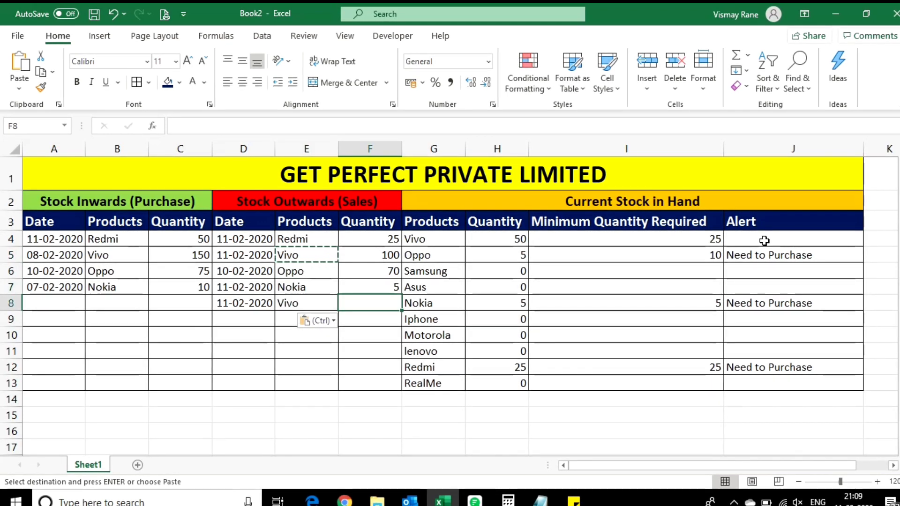
text(30)
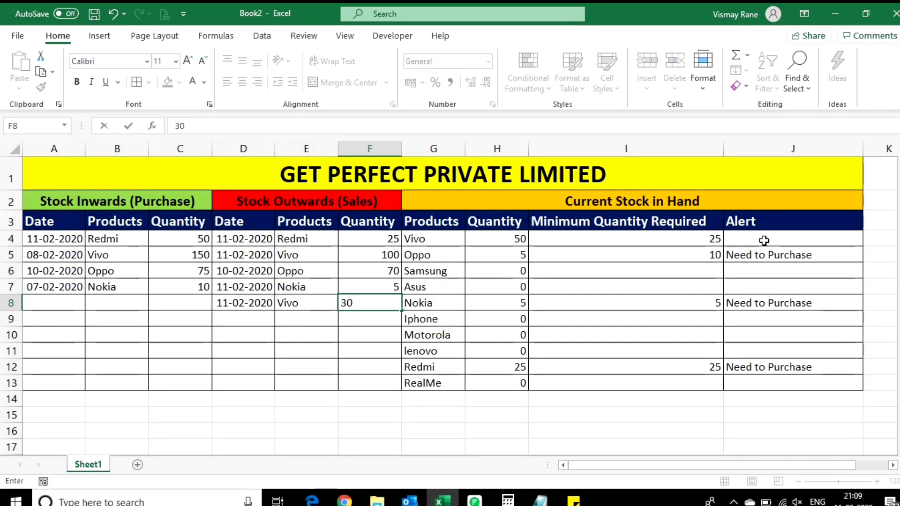
key(Return)
- Check Vivo's stock in H4 and alert in J4, undo the sale, then re-enter 30 in F8
click(494, 240)
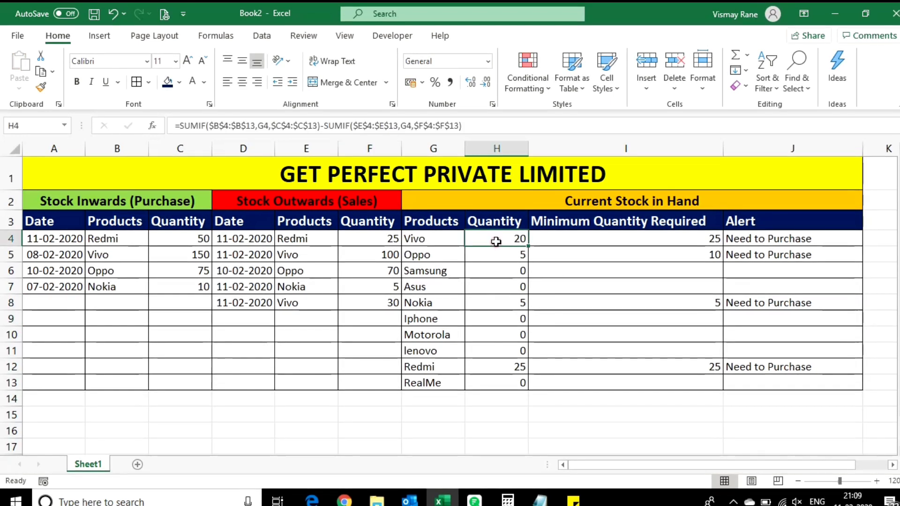
click(751, 234)
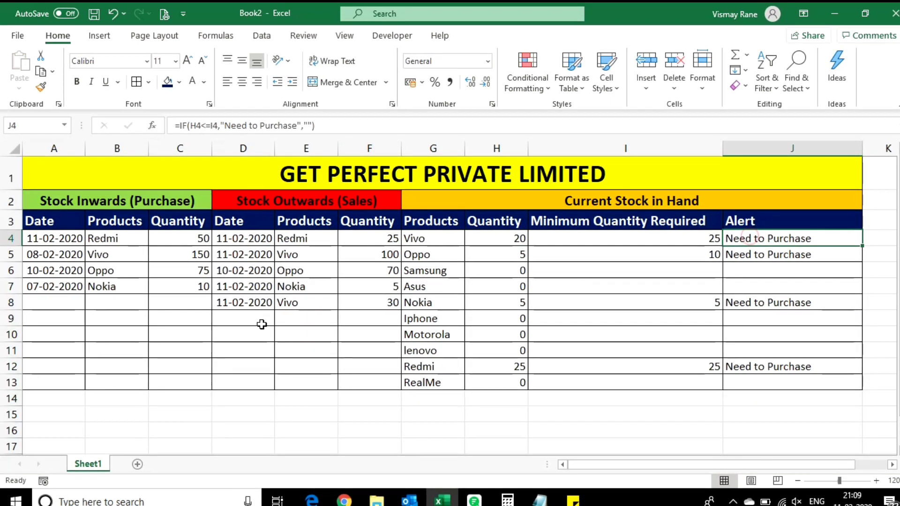
key(ctrl+z)
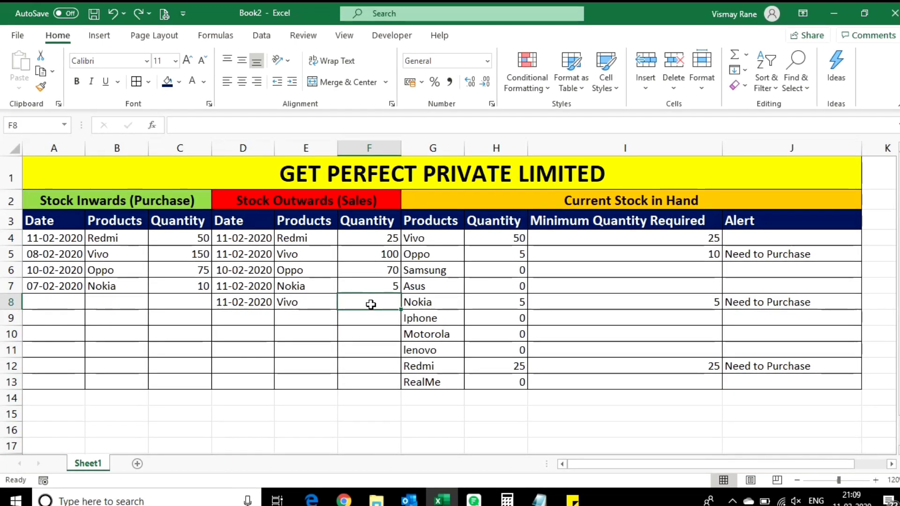
click(503, 243)
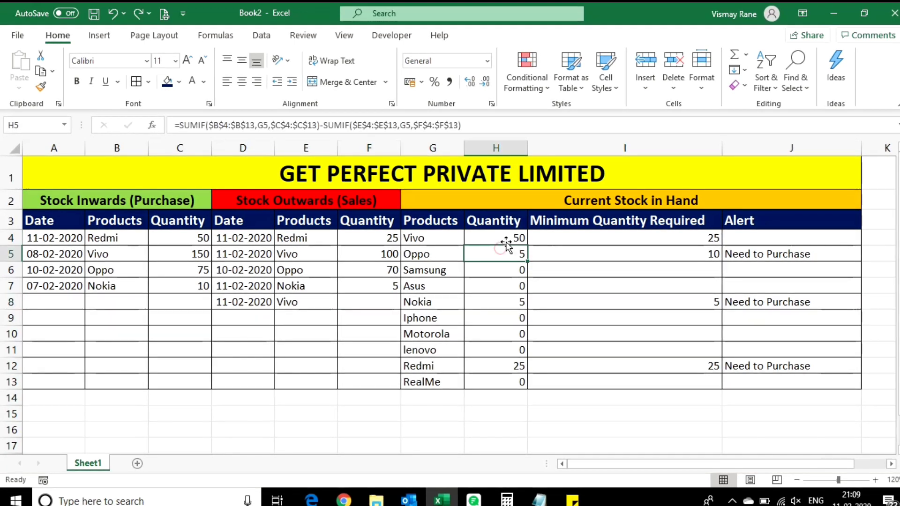
click(813, 245)
click(376, 304)
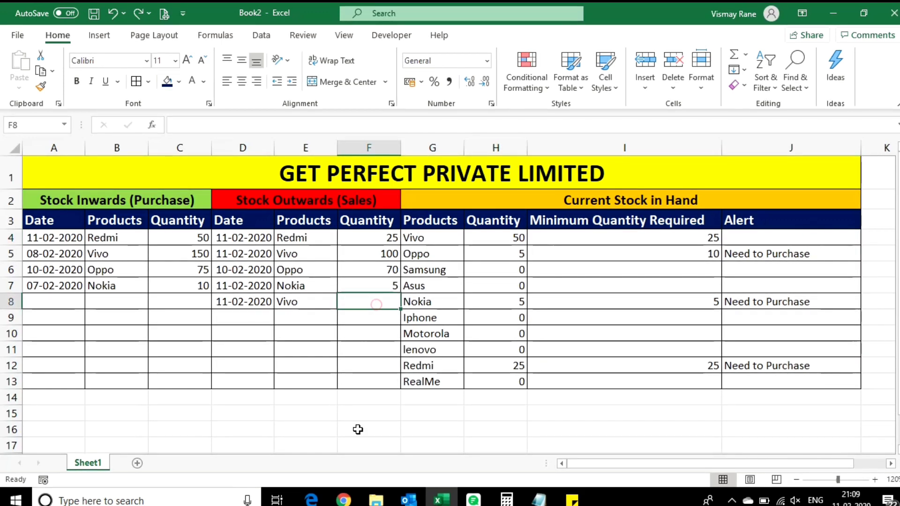
text(30)
key(Return)
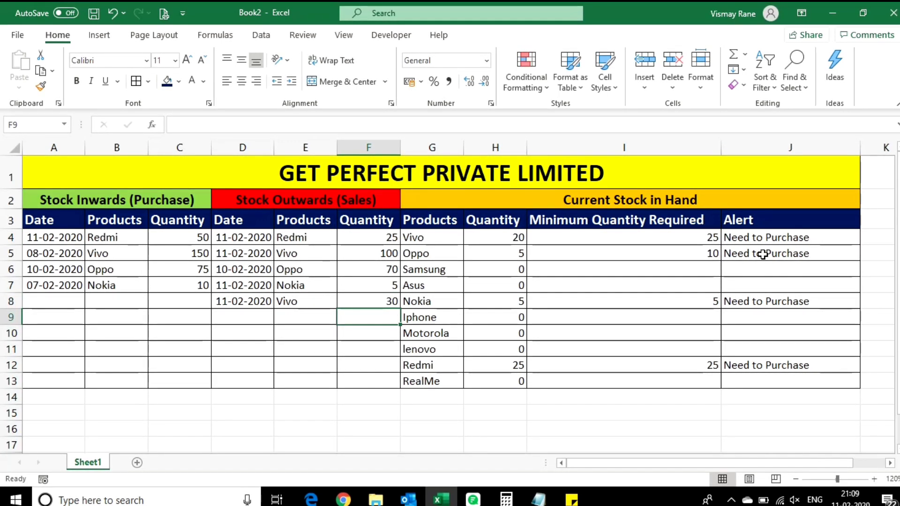
- For J4:J13, create a new rule formatting cells whose value equals =$J$4
drag(753, 234, 750, 384)
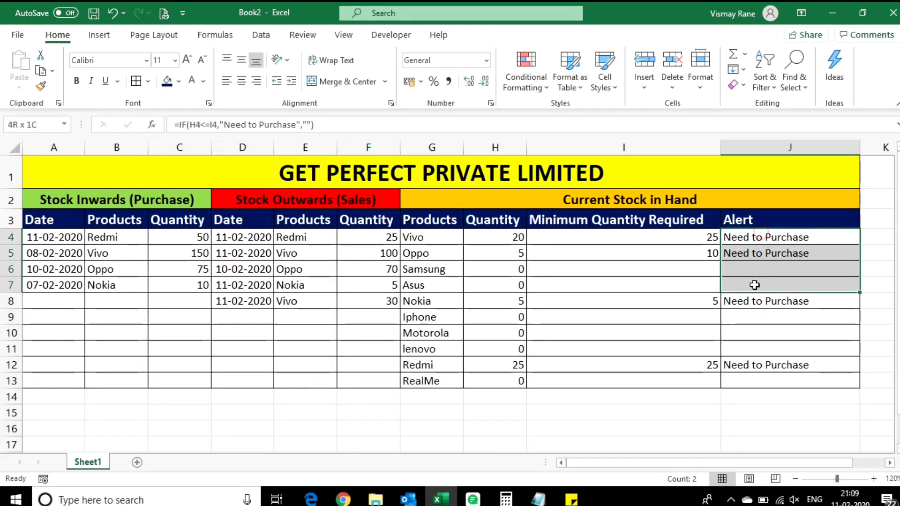
click(525, 77)
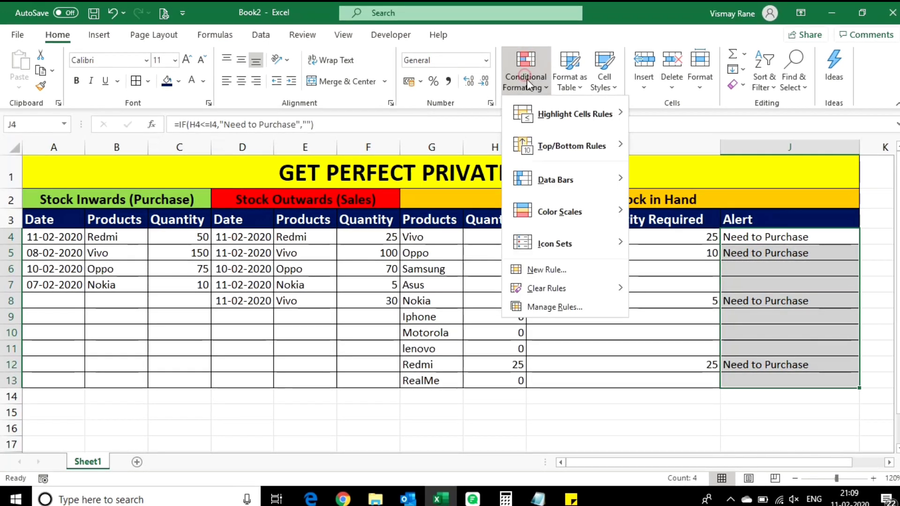
click(537, 271)
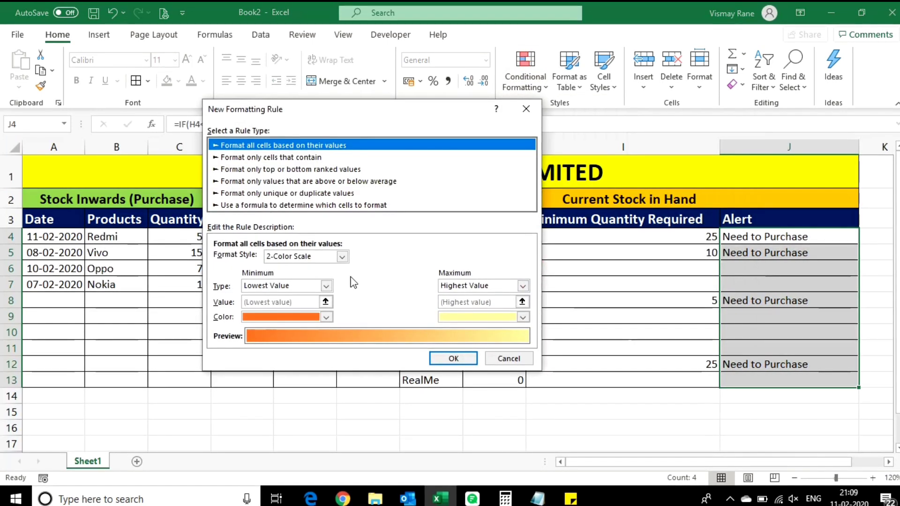
click(293, 157)
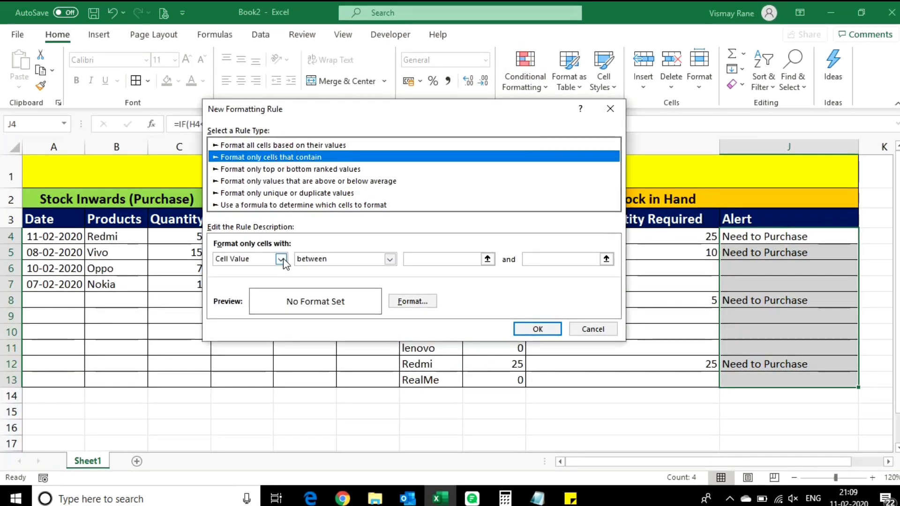
click(281, 260)
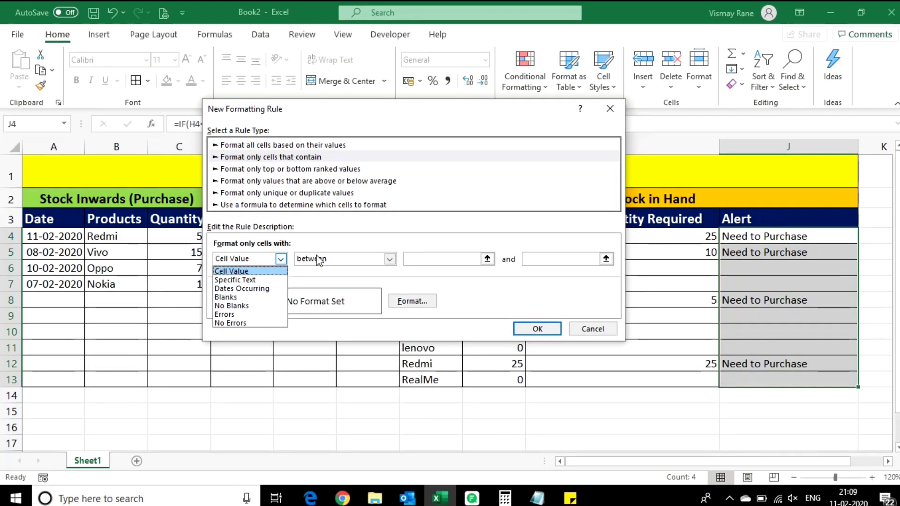
click(232, 272)
click(390, 259)
click(309, 289)
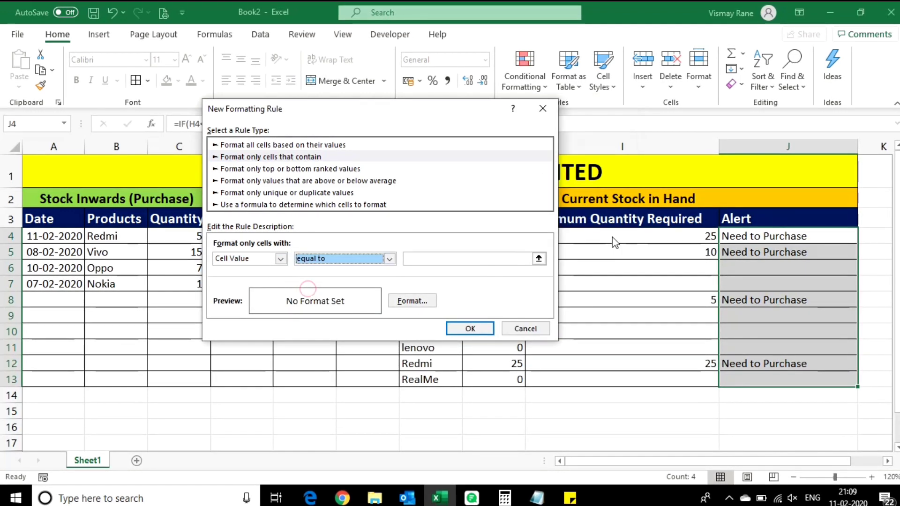
click(538, 258)
click(770, 239)
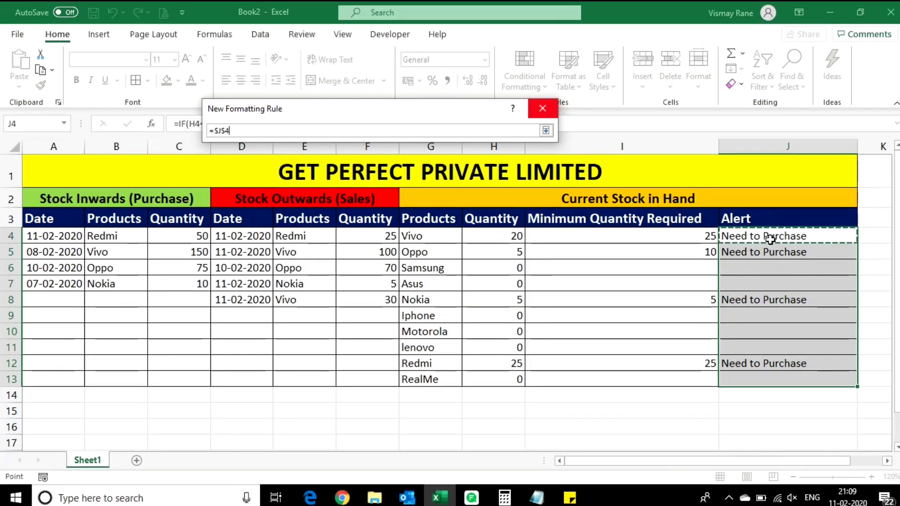
click(545, 130)
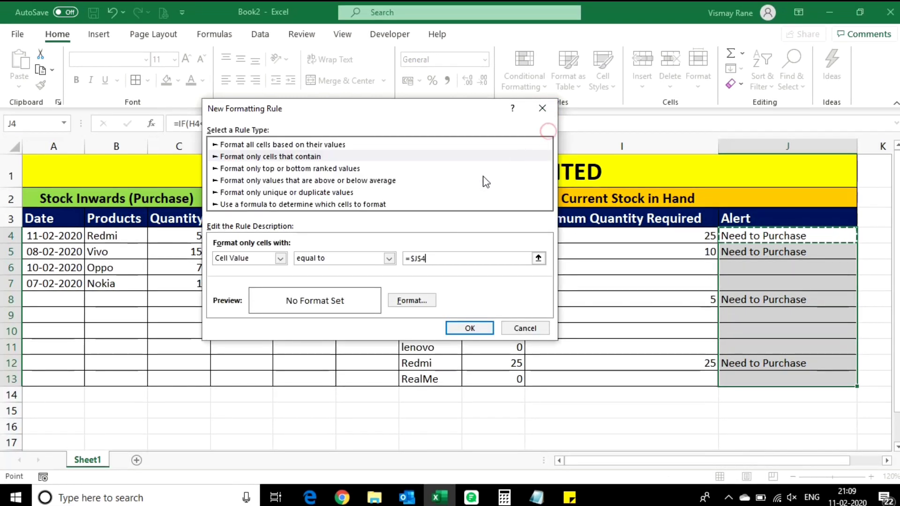
- Give the rule a red fill and apply it to the Alert column
click(397, 302)
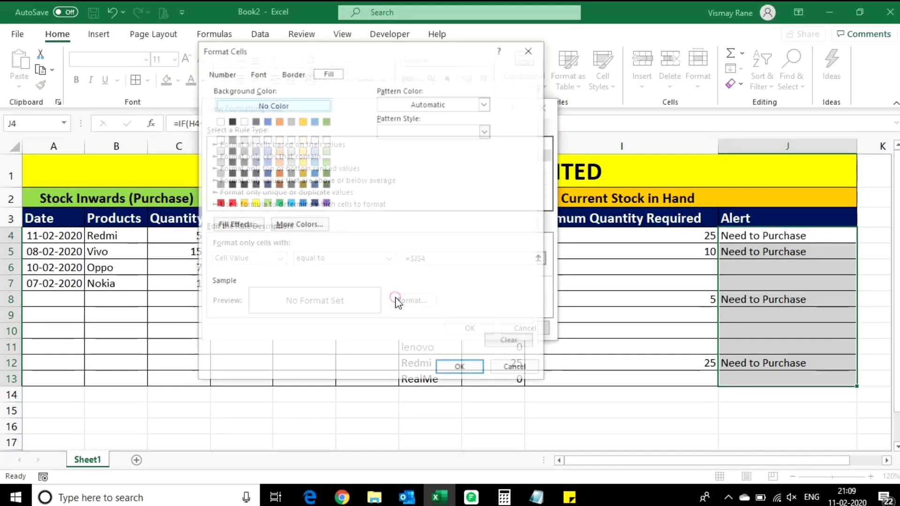
click(230, 203)
click(446, 373)
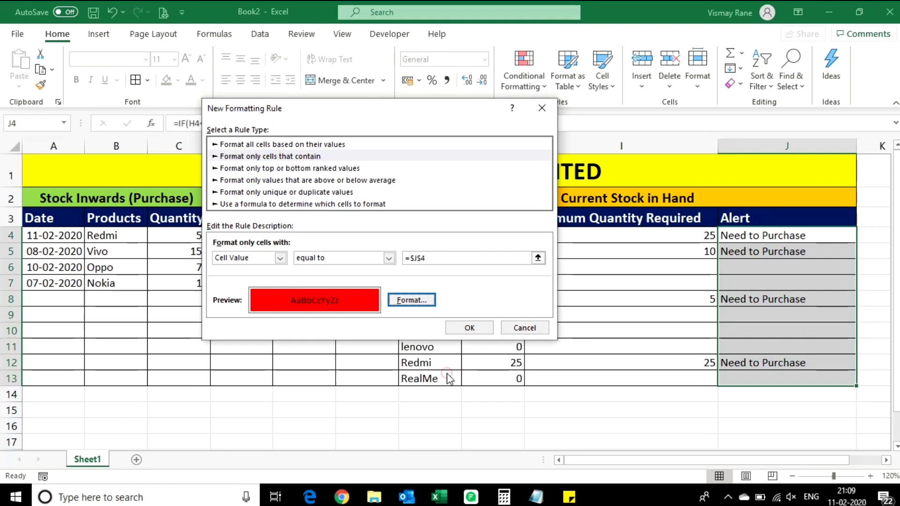
click(458, 327)
click(839, 264)
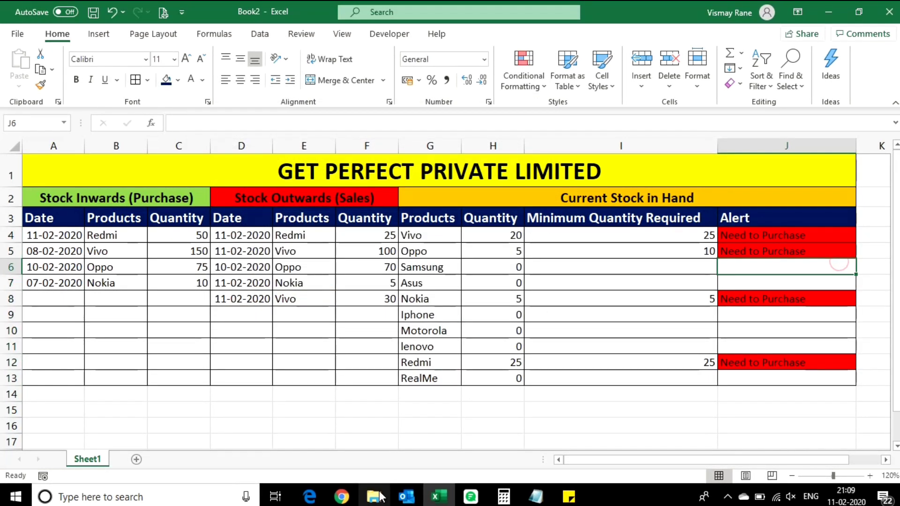